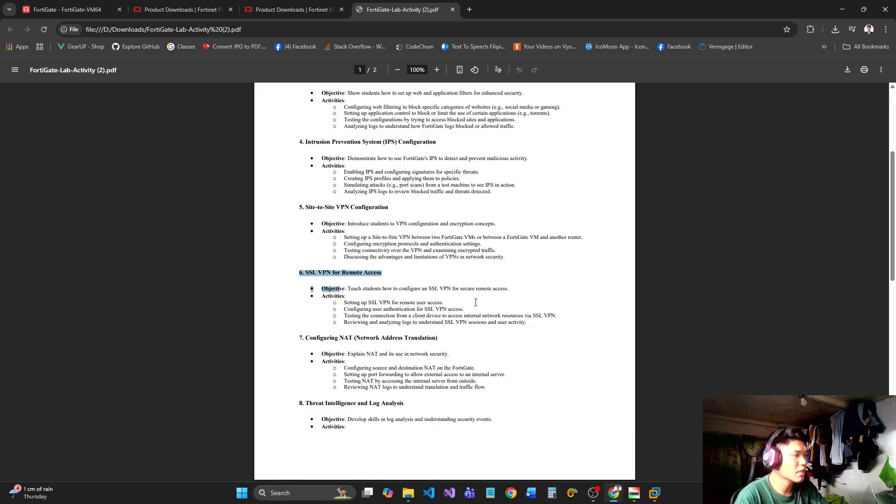
Review the SSL VPN for Remote Access section of the lab activity PDF, highlighting its objective and activities.
click(533, 327)
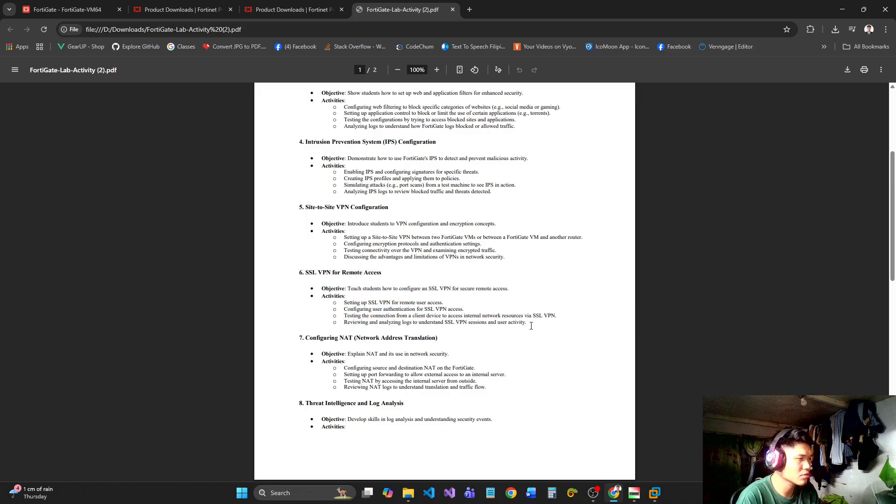
drag(533, 325, 295, 269)
click(433, 278)
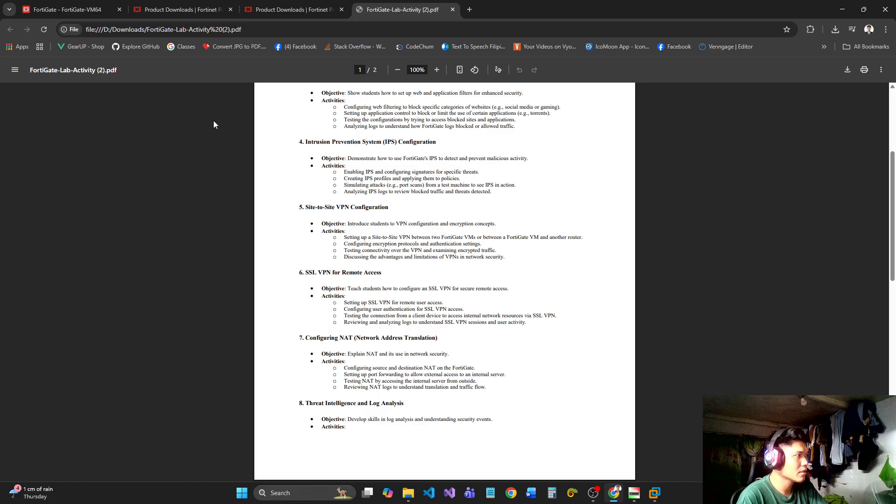
Switch to the FortiGate web console and expand the User & Authentication section.
click(68, 10)
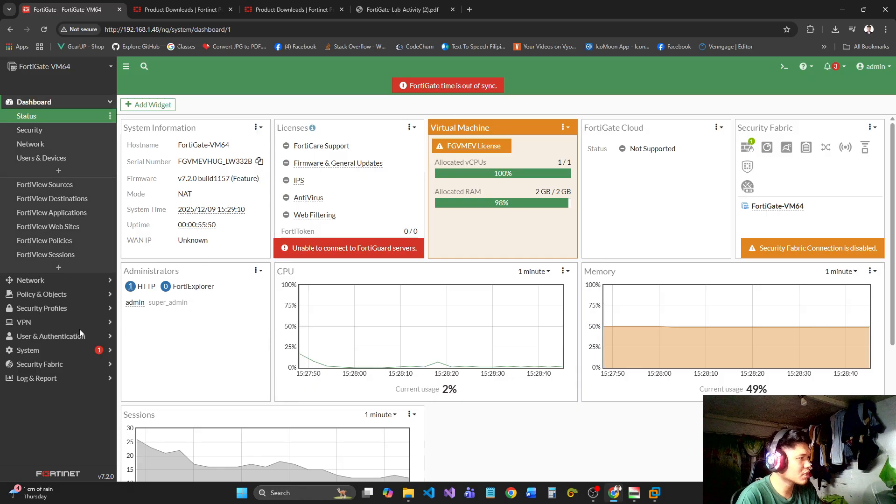
click(56, 336)
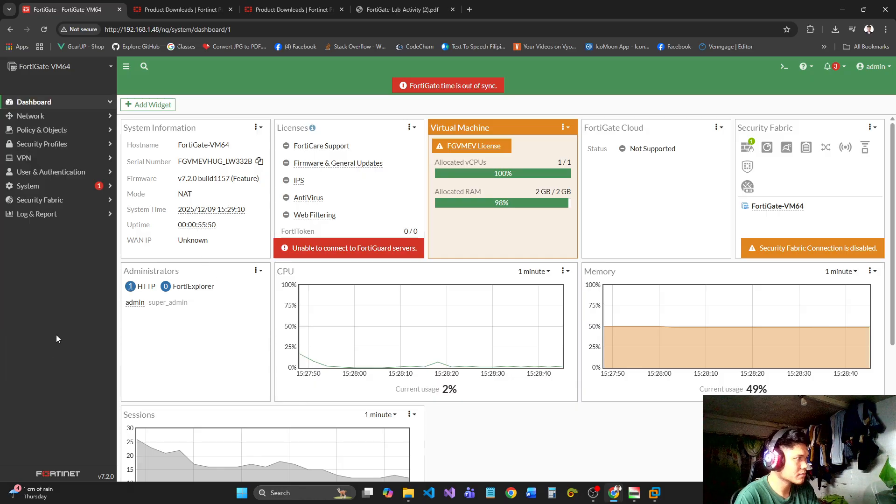
click(52, 173)
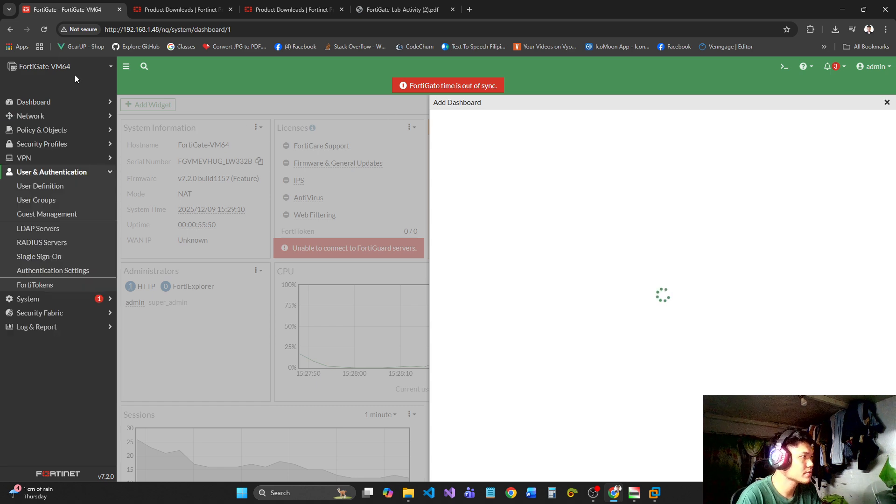
Close the duplicate Fortinet Product Downloads page and look over the browser's downloads and the FortiClient 7.4 download options.
click(176, 8)
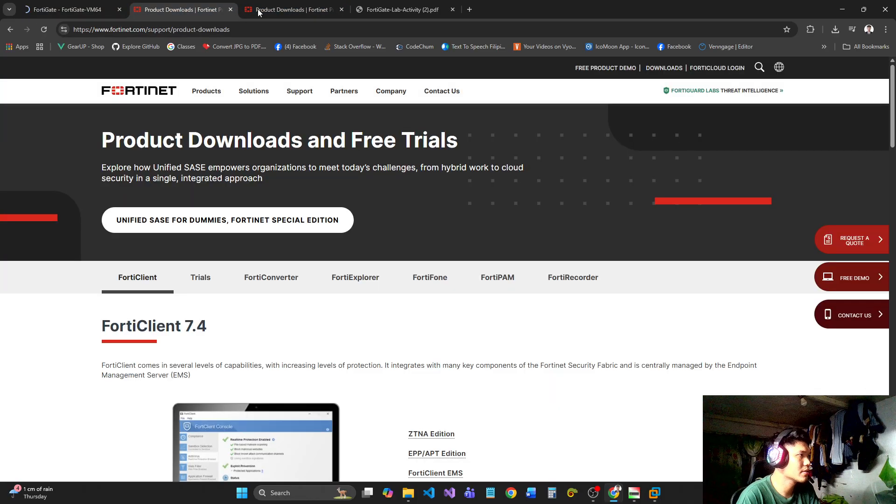
click(231, 9)
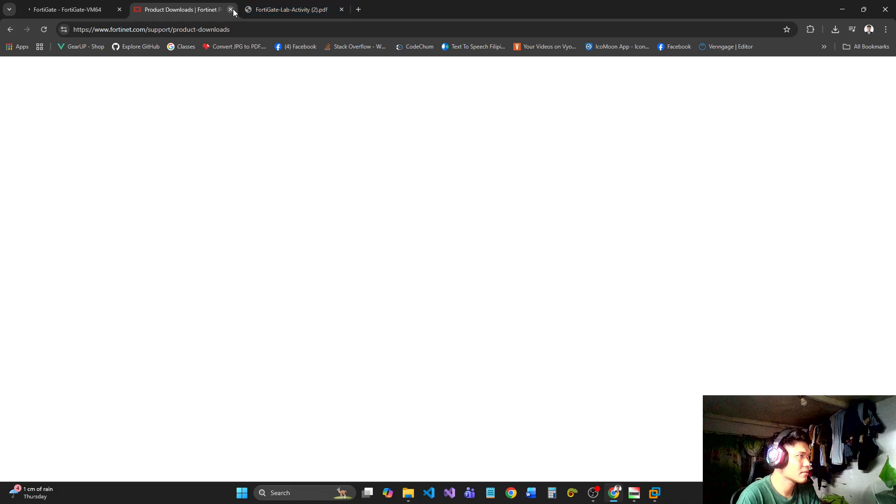
click(836, 29)
click(479, 181)
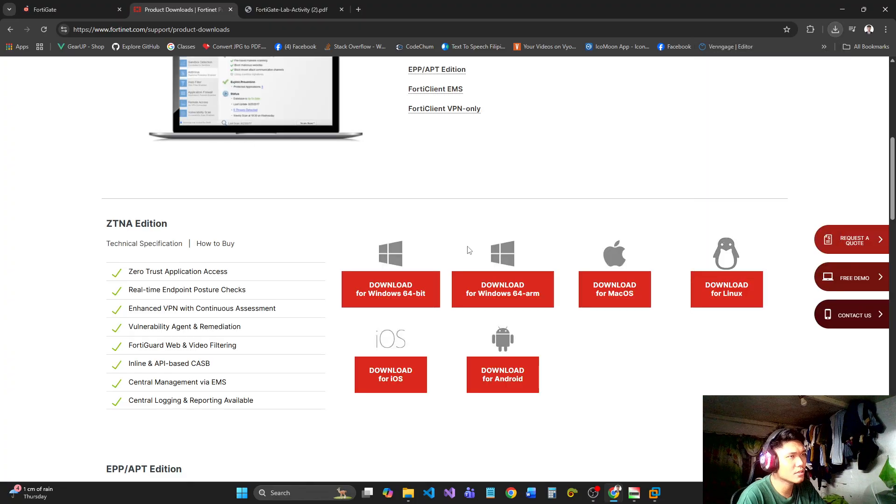
scroll(460, 184, up, 8)
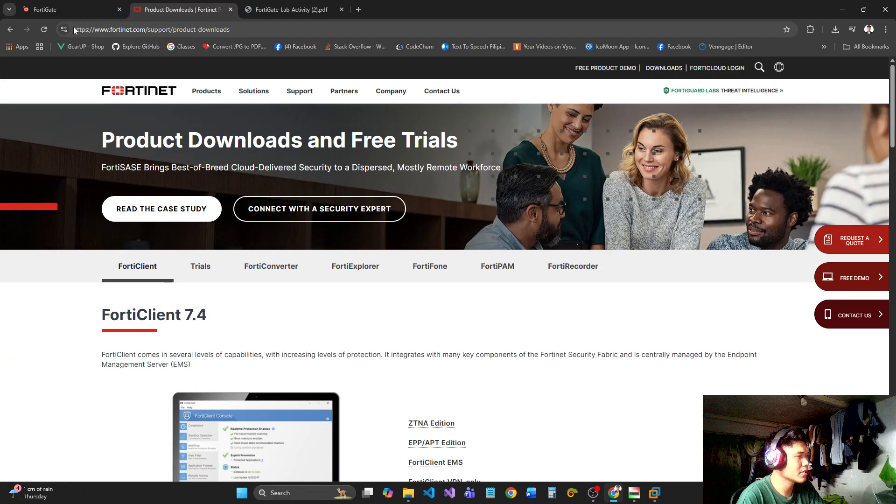
scroll(421, 150, down, 8)
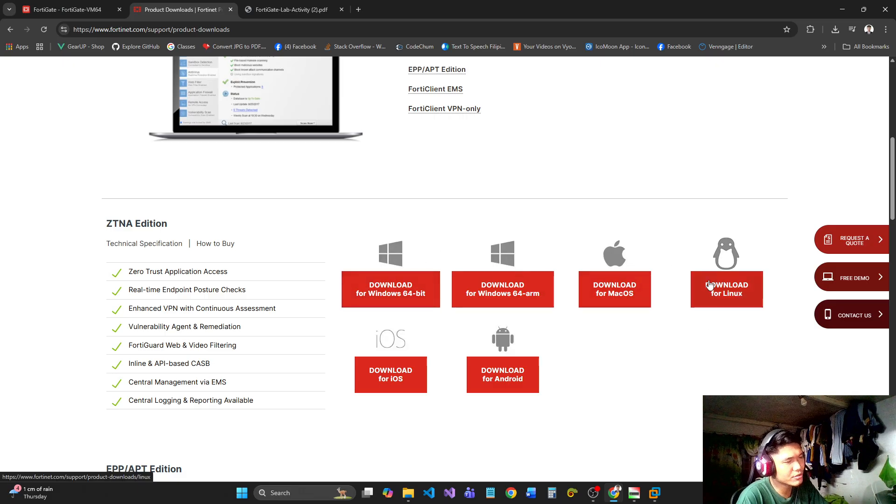
Return to the FortiGate web console and open its User Groups page, loading a second copy in a separate tab.
click(56, 3)
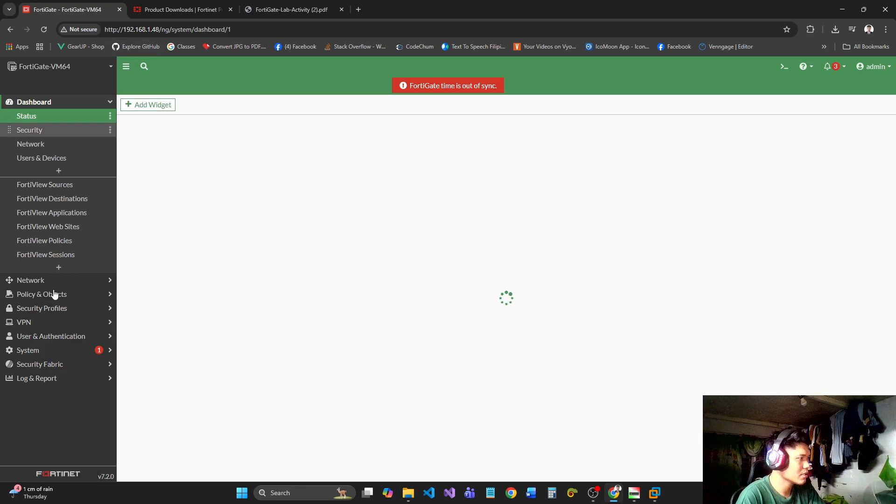
click(52, 337)
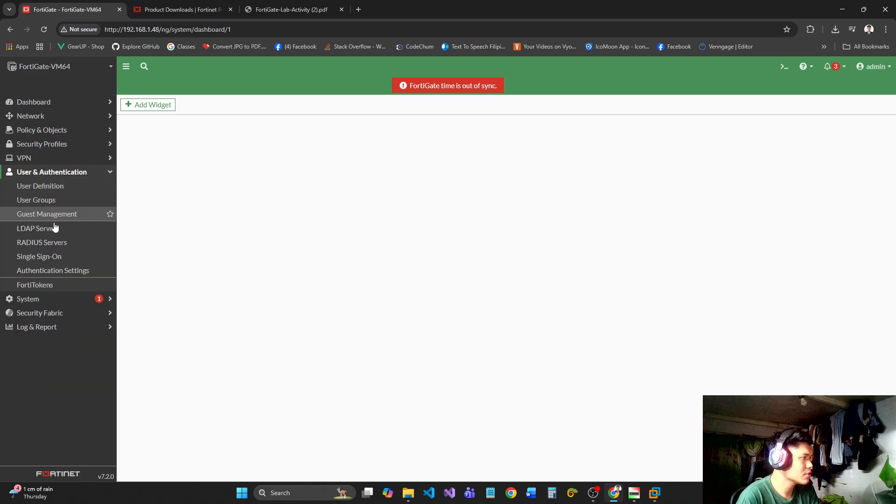
click(43, 200)
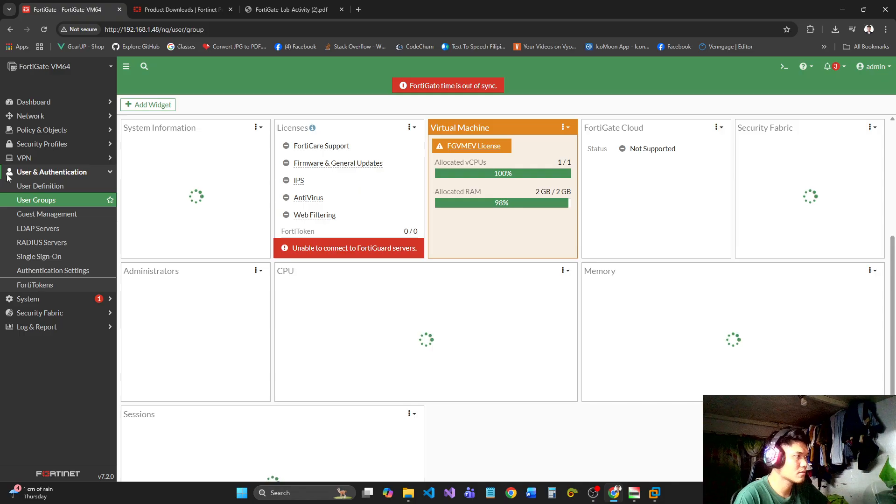
scroll(233, 196, down, 4)
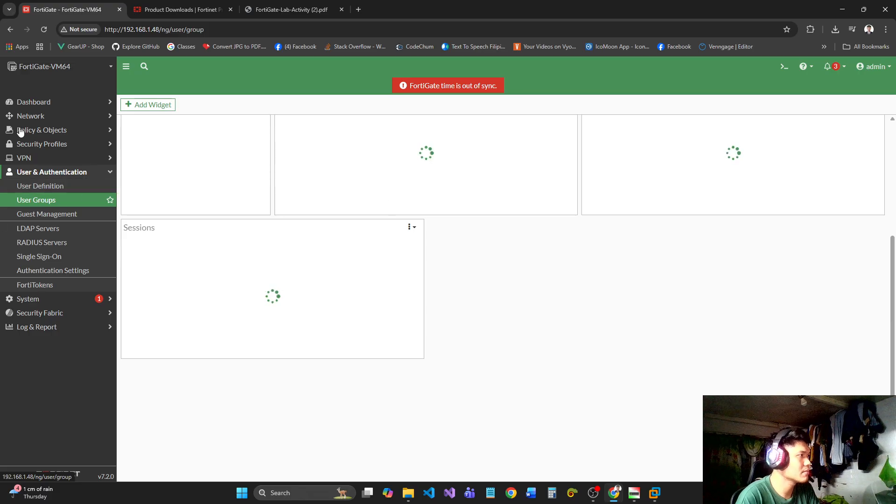
right_click(43, 195)
click(67, 208)
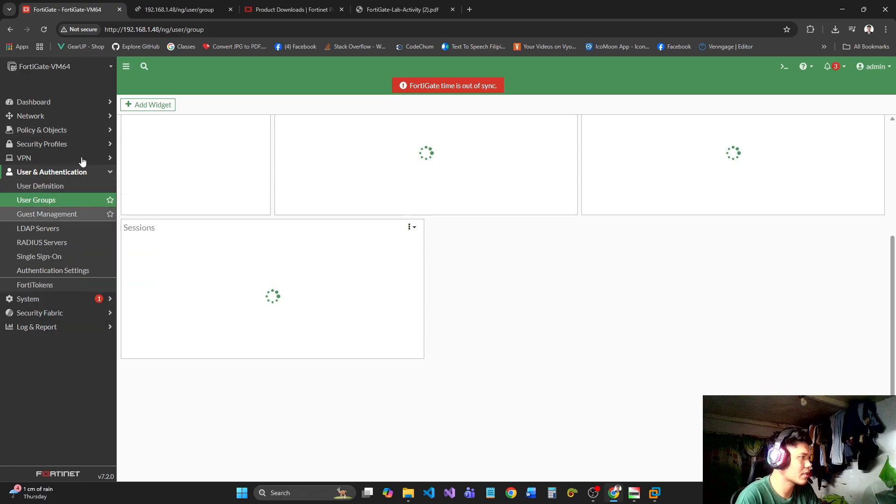
click(157, 1)
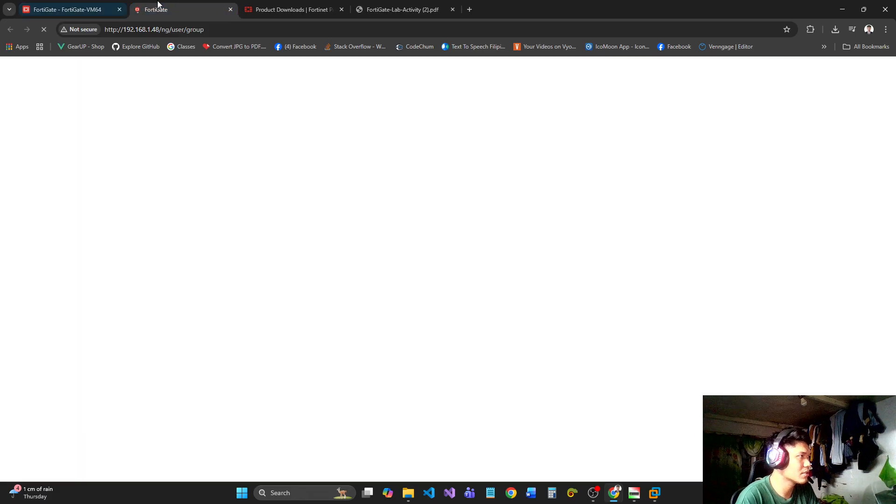
click(88, 4)
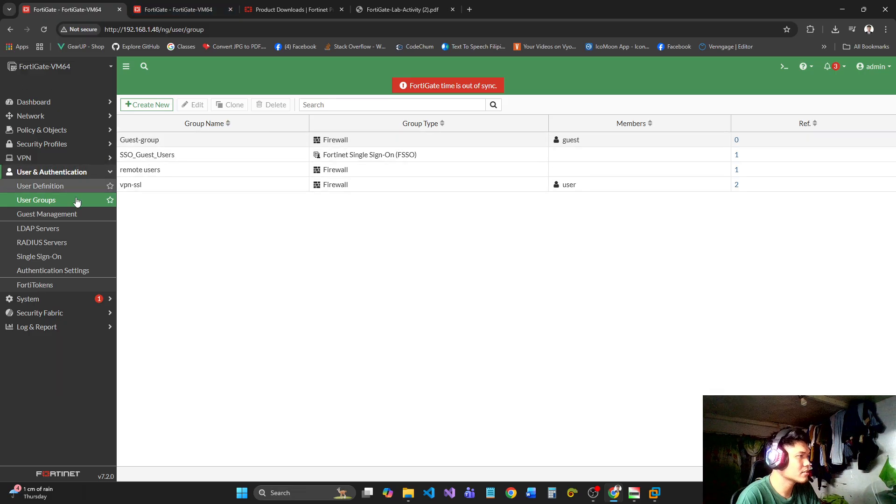
Create a local user named remote-user with a login password, leaving the account enabled and without a user group.
click(59, 188)
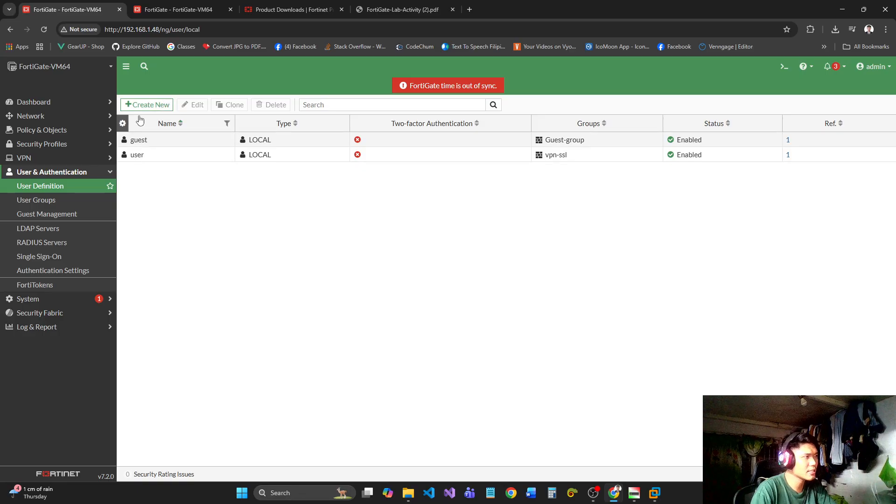
click(131, 104)
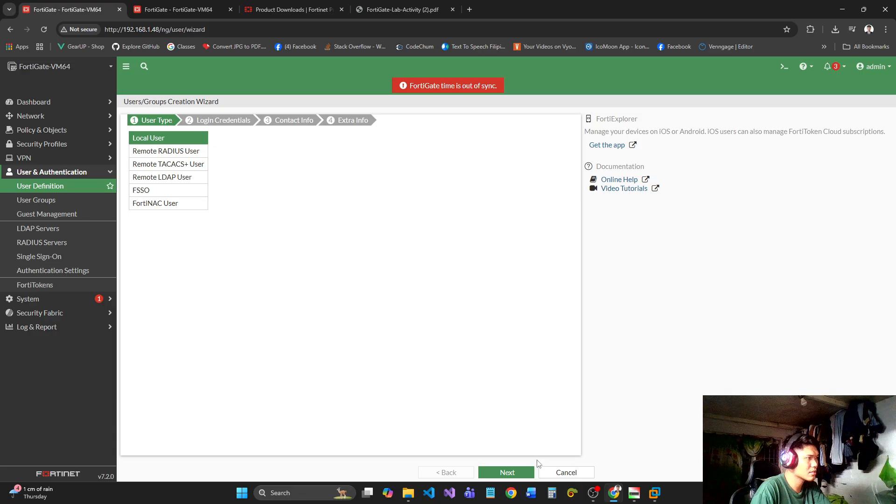
click(519, 478)
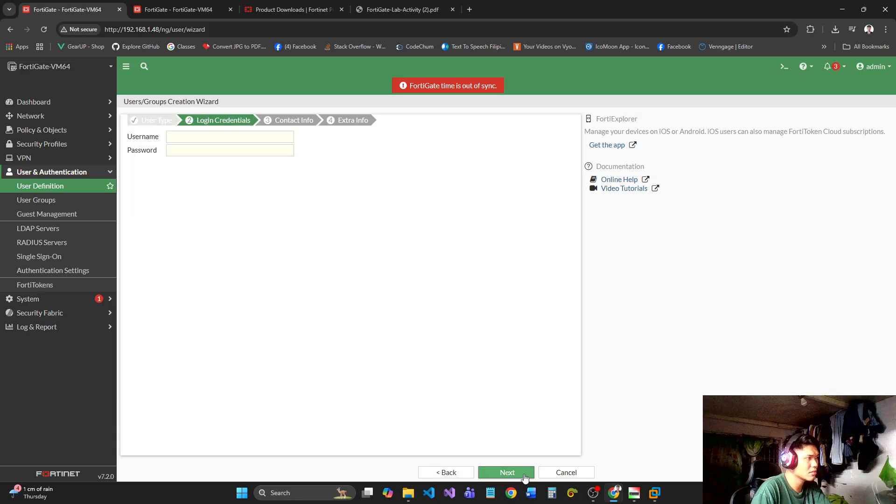
click(231, 137)
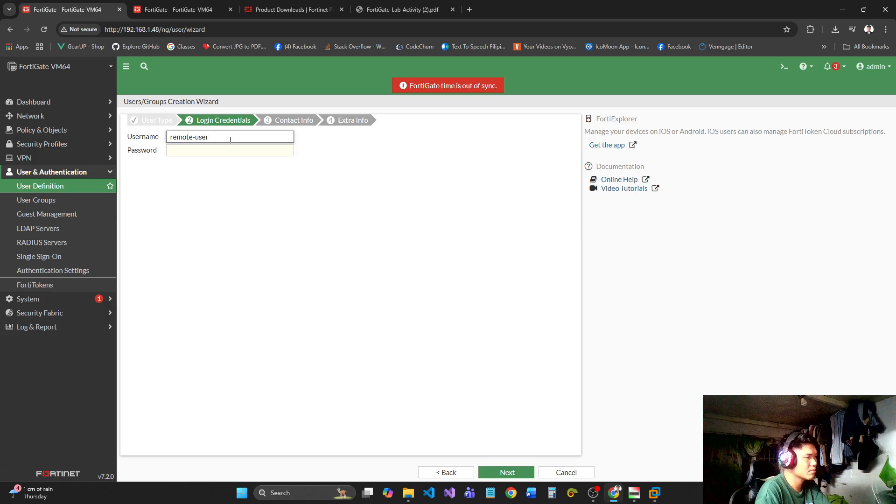
click(235, 150)
text(1234)
click(492, 472)
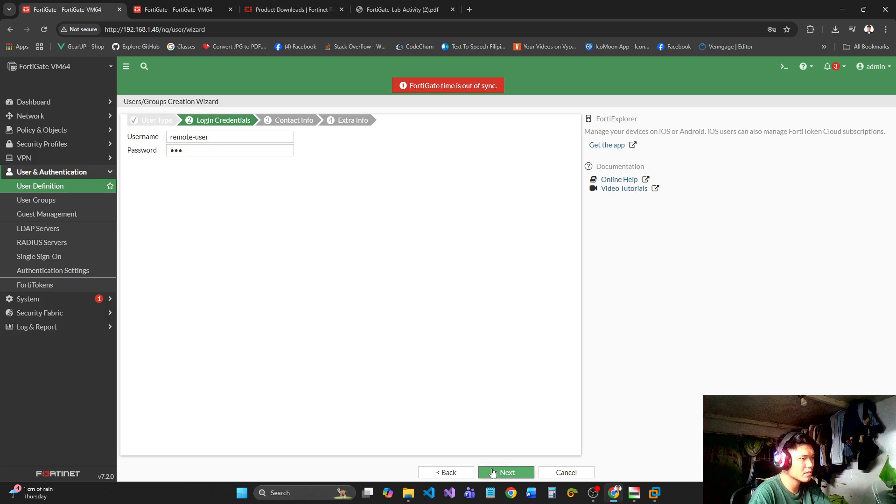
click(497, 473)
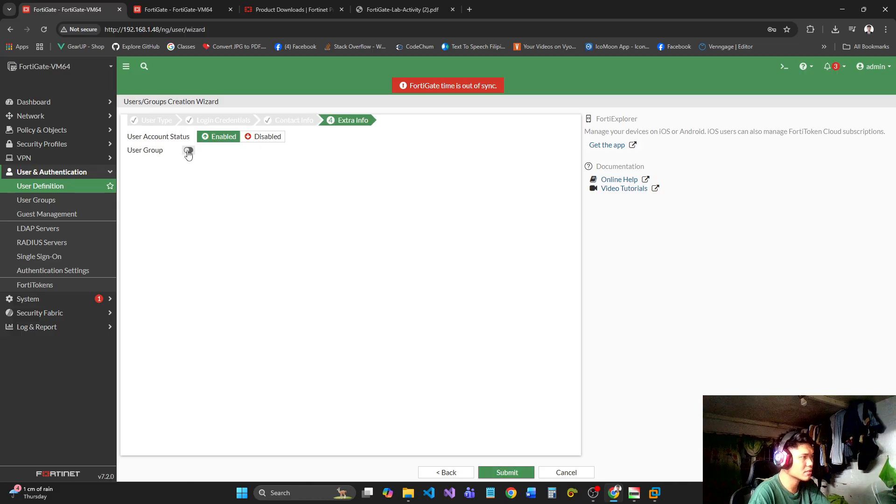
click(509, 473)
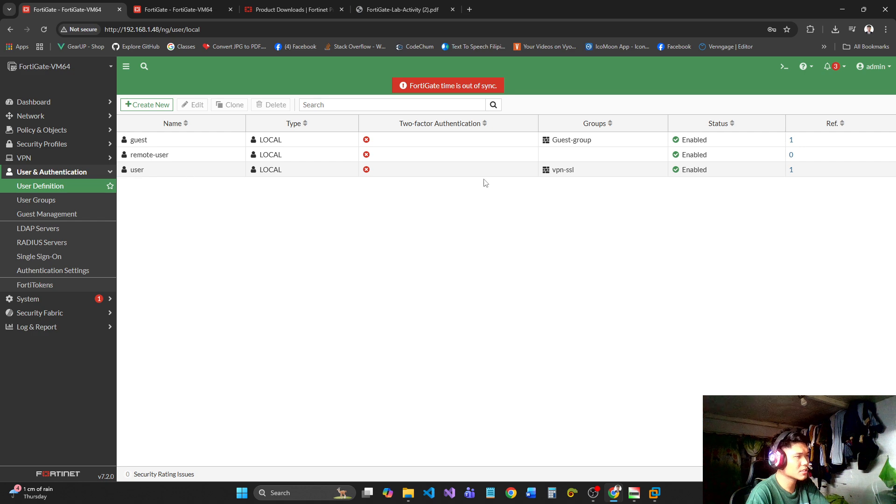
Open the user groups list and select the existing remote users group.
click(38, 200)
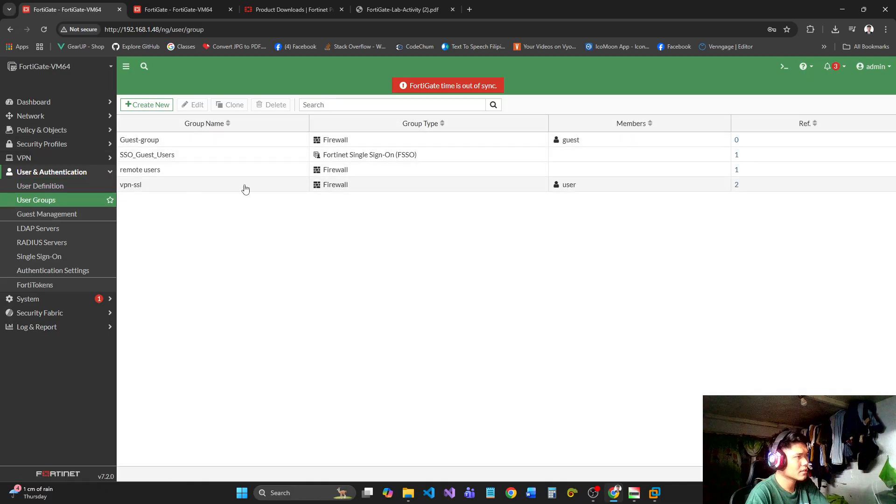
click(290, 173)
right_click(658, 182)
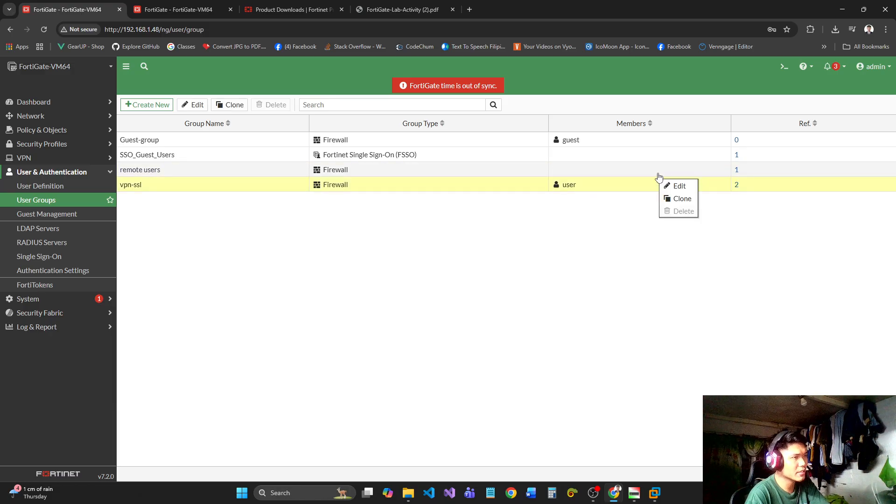
right_click(655, 174)
click(469, 242)
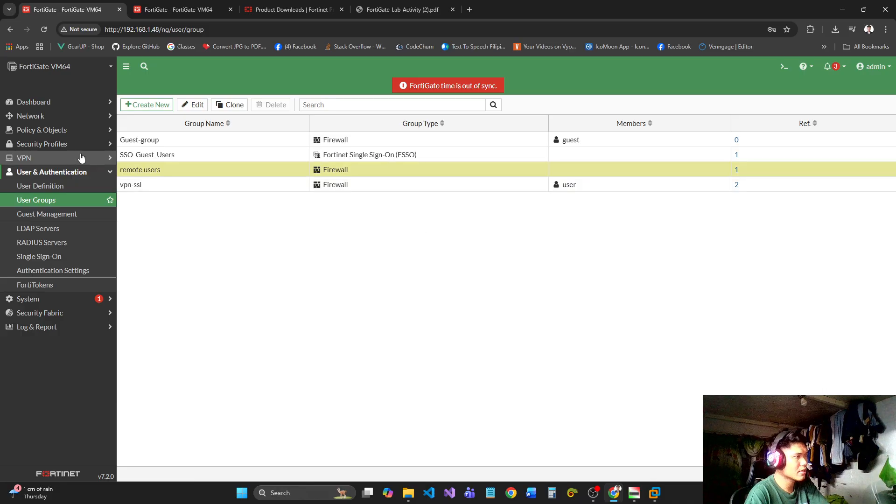
Create a Firewall-type user group named remote-access-users with remote-user as its member.
click(147, 105)
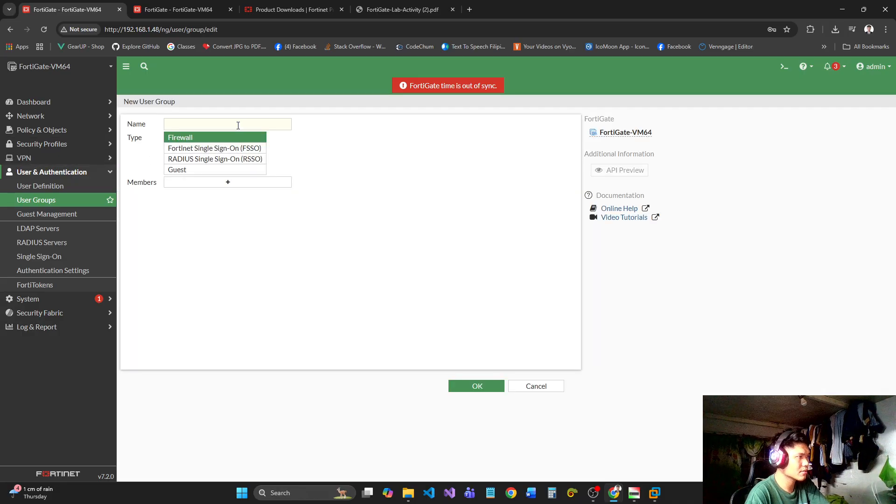
click(225, 127)
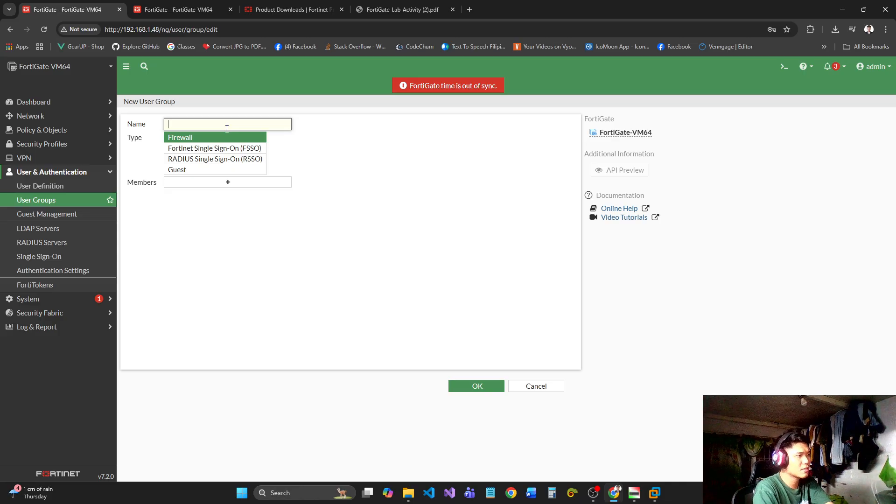
text(rres)
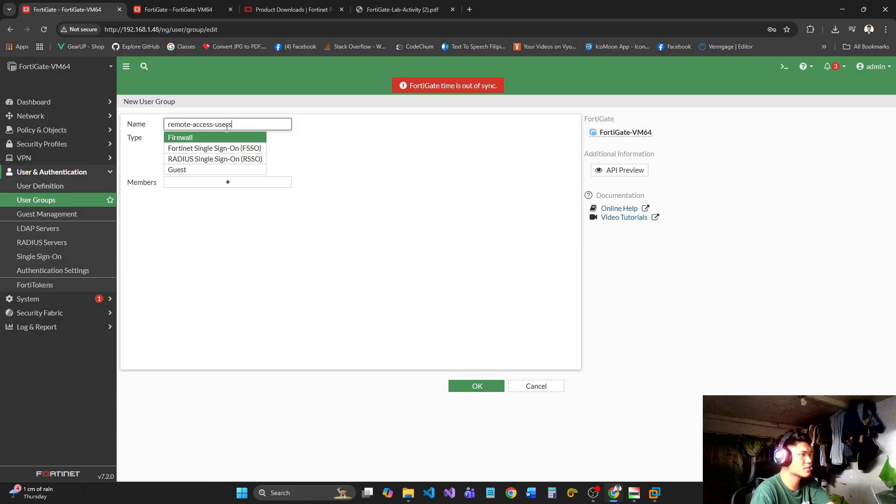
click(236, 183)
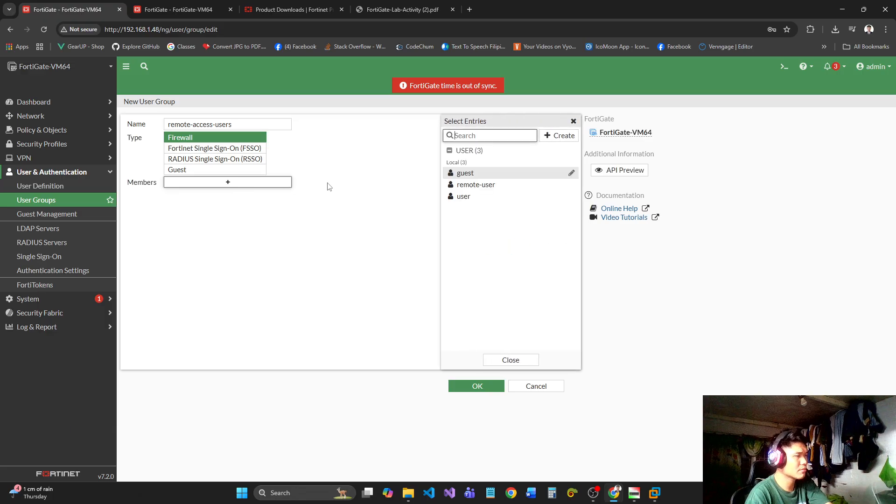
click(497, 185)
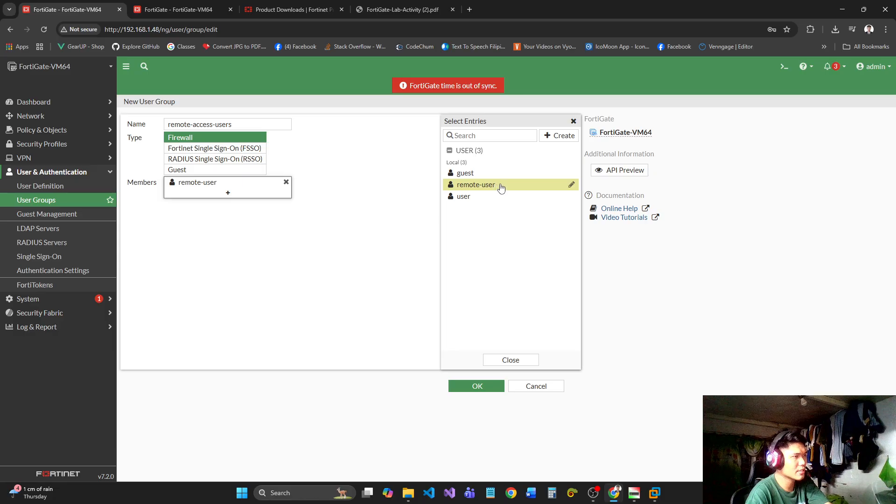
click(511, 360)
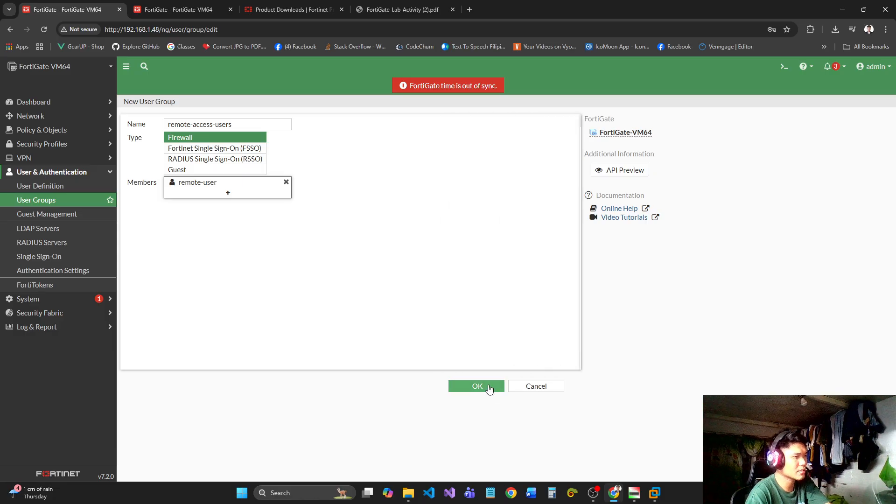
click(477, 386)
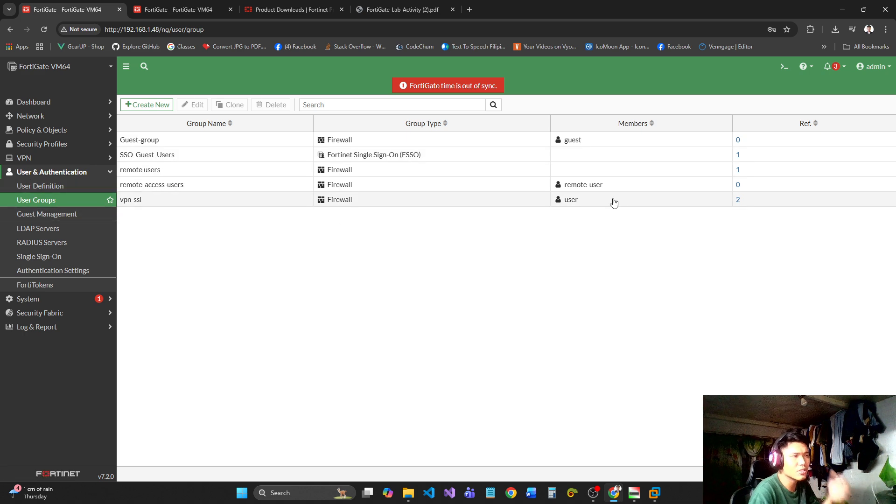
mouse_move(595, 189)
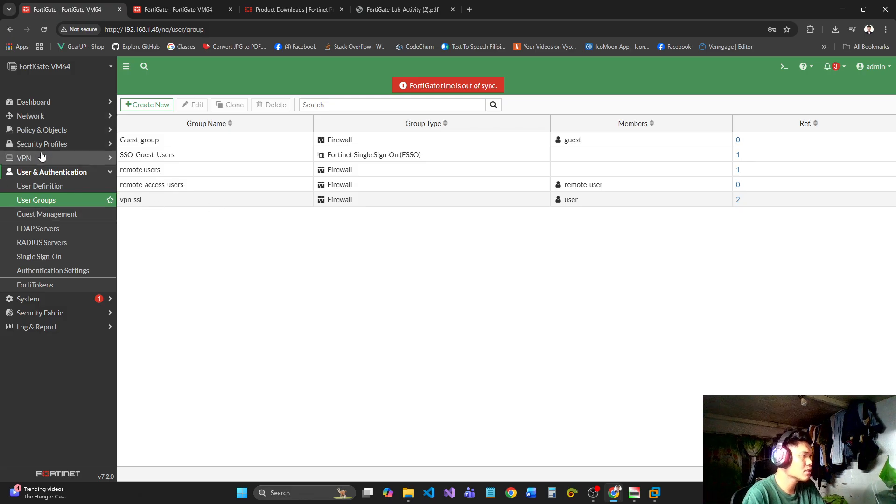
Go to the SSL-VPN portals list, consult the lab activity PDF, and open the full-access portal for editing.
click(65, 159)
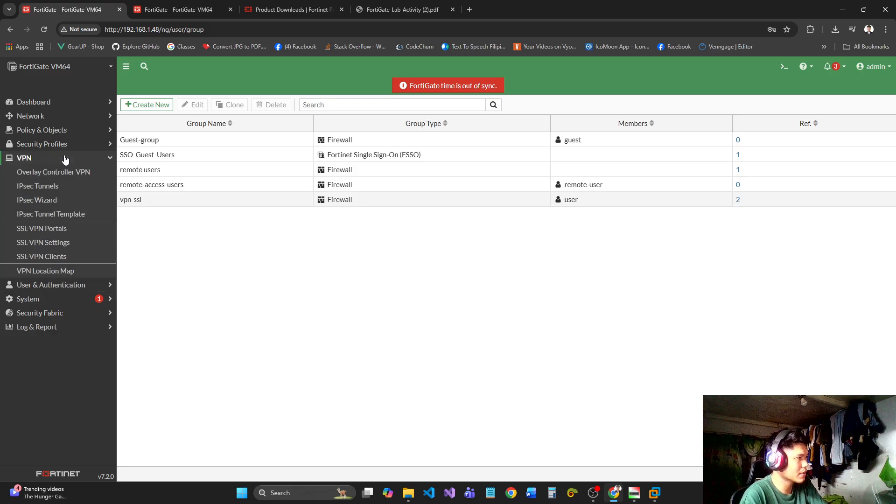
click(47, 234)
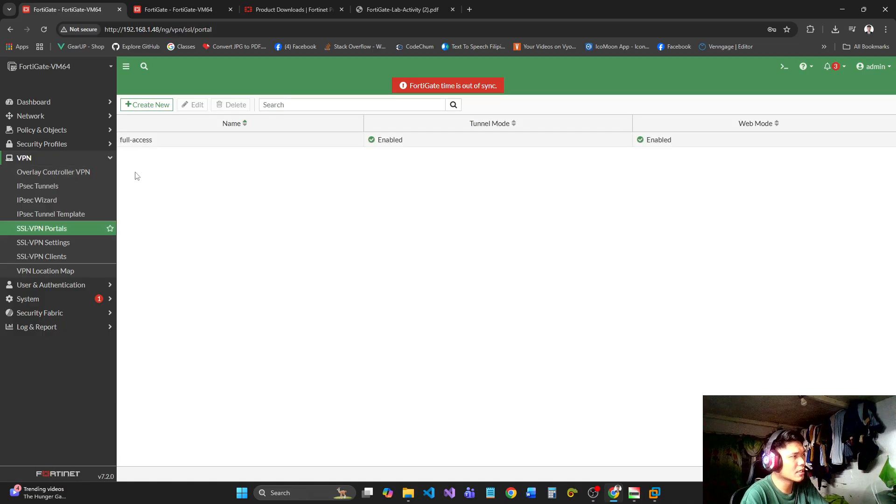
drag(136, 176, 686, 156)
click(668, 185)
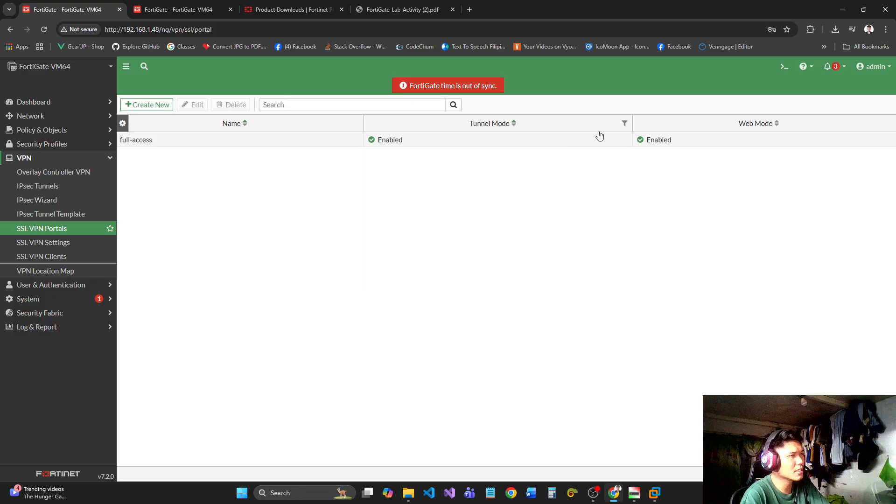
click(301, 140)
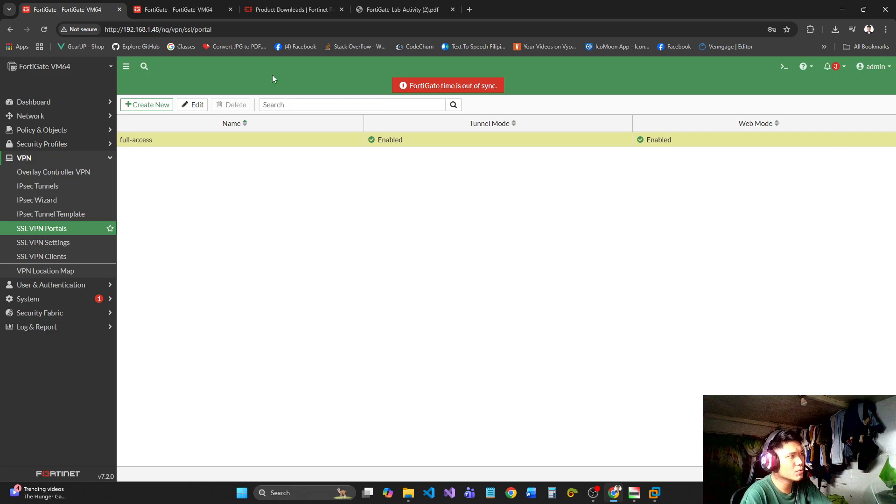
click(401, 9)
click(95, 4)
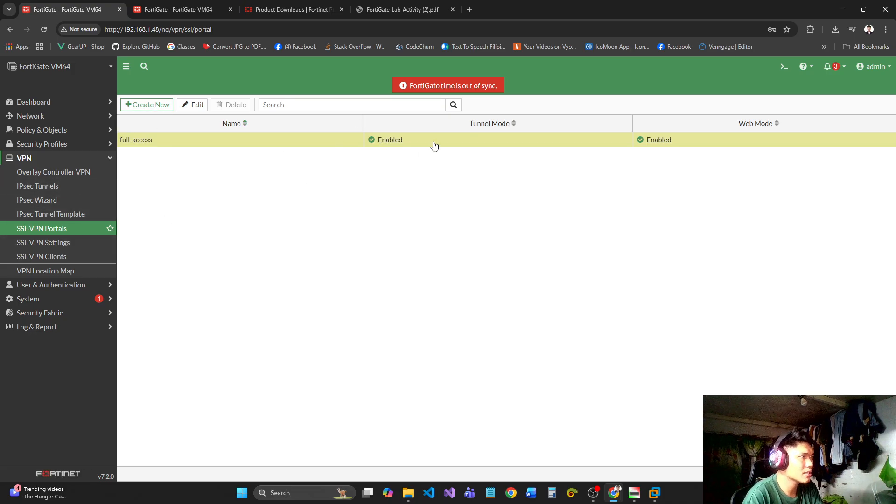
click(193, 105)
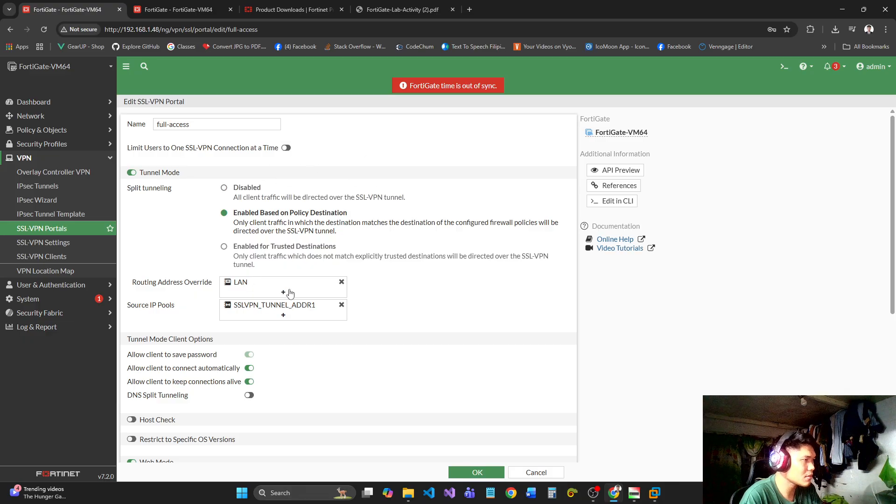
Remove the existing routing address override and source IP pool entries from the full-access portal.
click(343, 283)
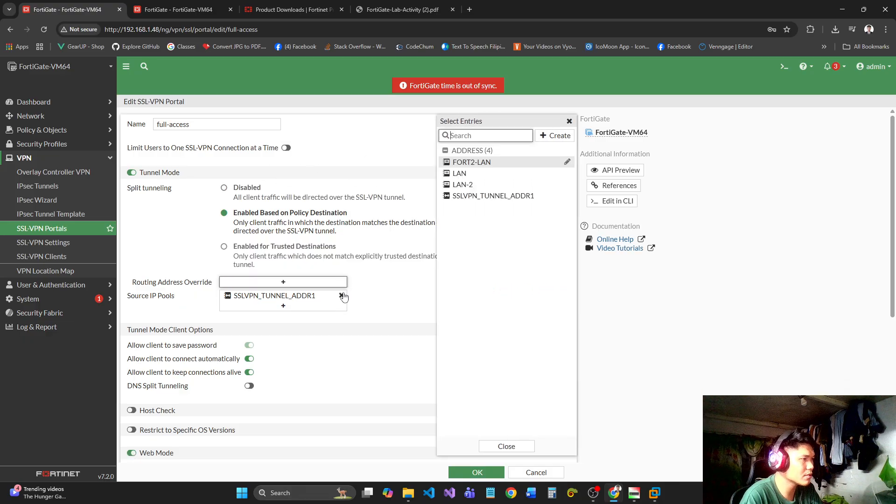
click(342, 296)
scroll(432, 320, down, 5)
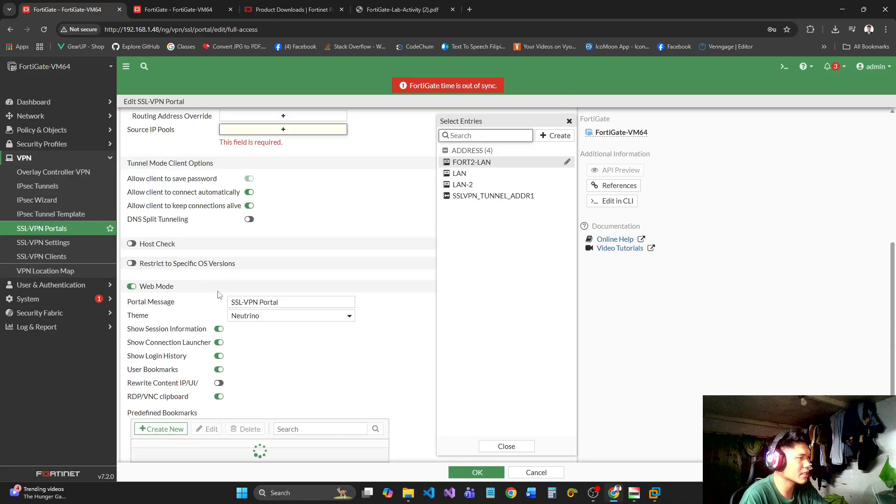
scroll(310, 292, up, 5)
Assign the LAN address object as the portal's routing address override.
click(300, 283)
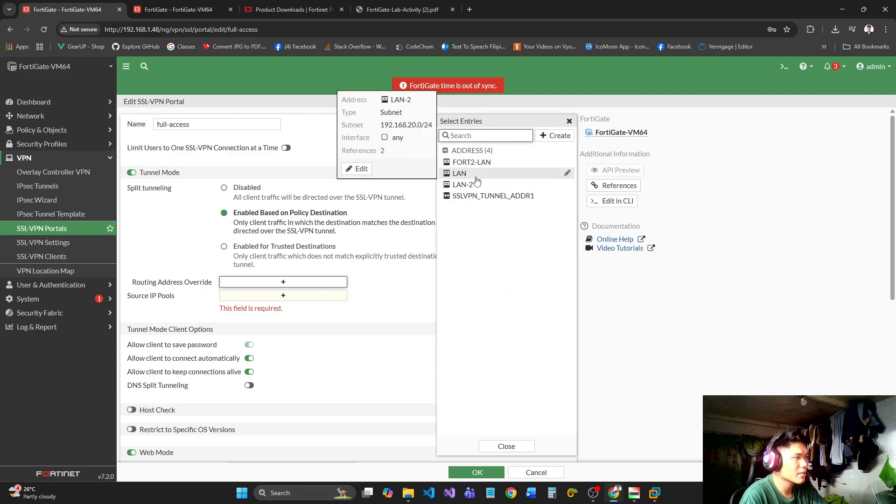
mouse_move(468, 175)
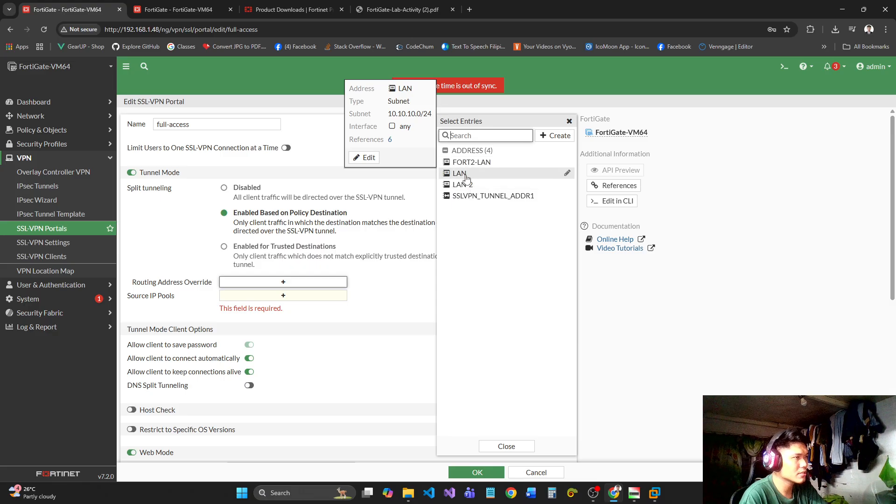
click(467, 176)
click(382, 335)
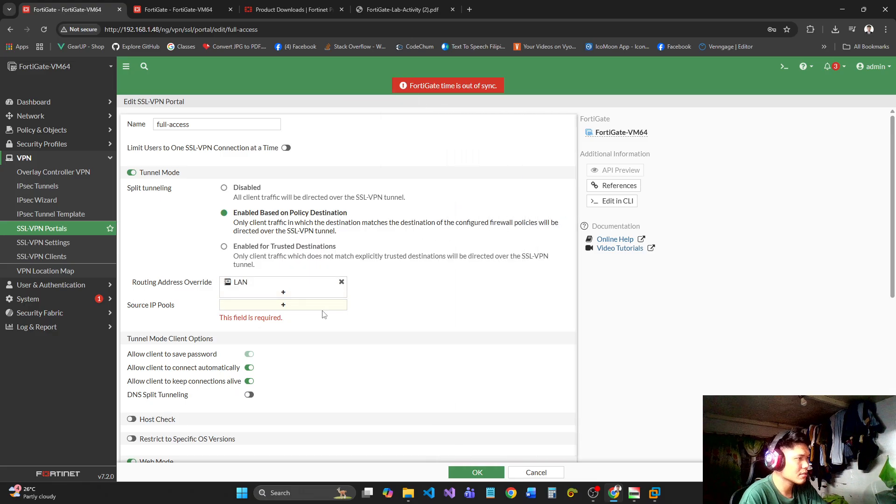
Create a Subnet-type address named ip-pools on the 20.0.0.0 network and assign it as the portal's source IP pool.
click(308, 305)
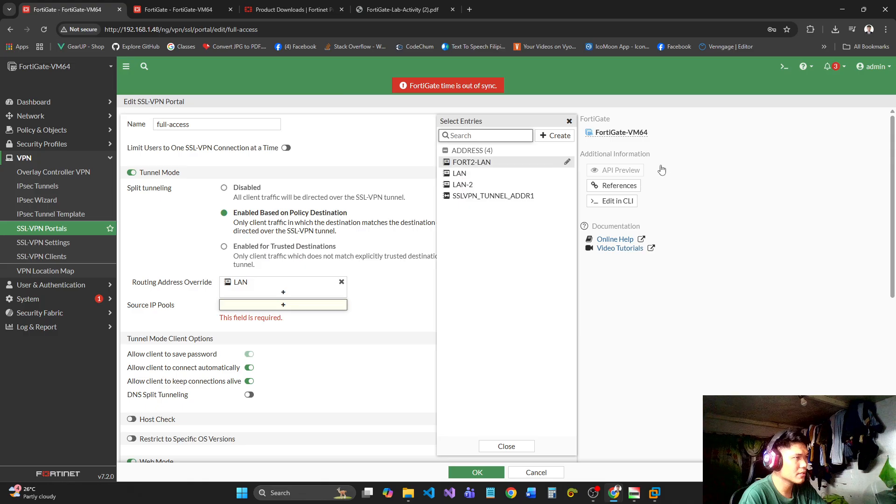
click(557, 135)
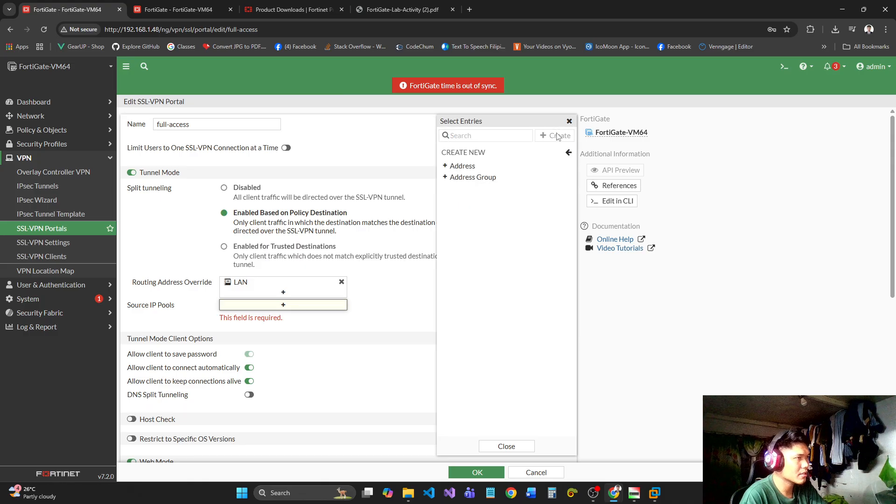
click(483, 166)
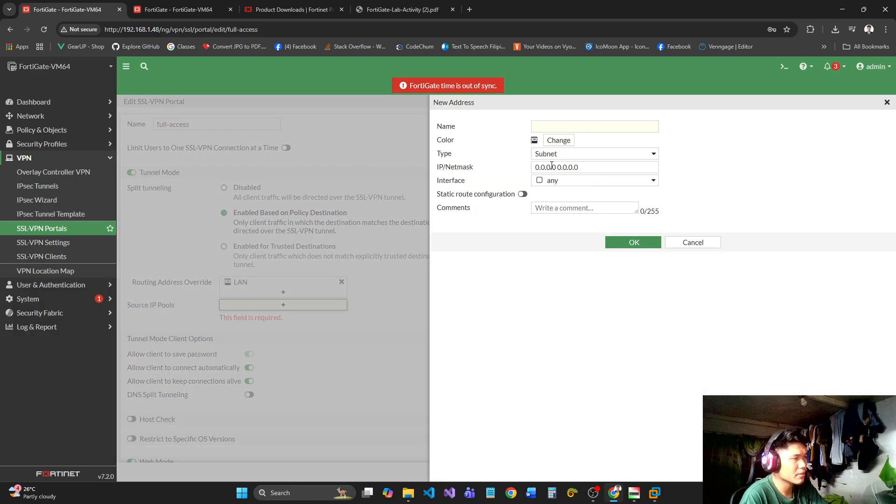
click(555, 126)
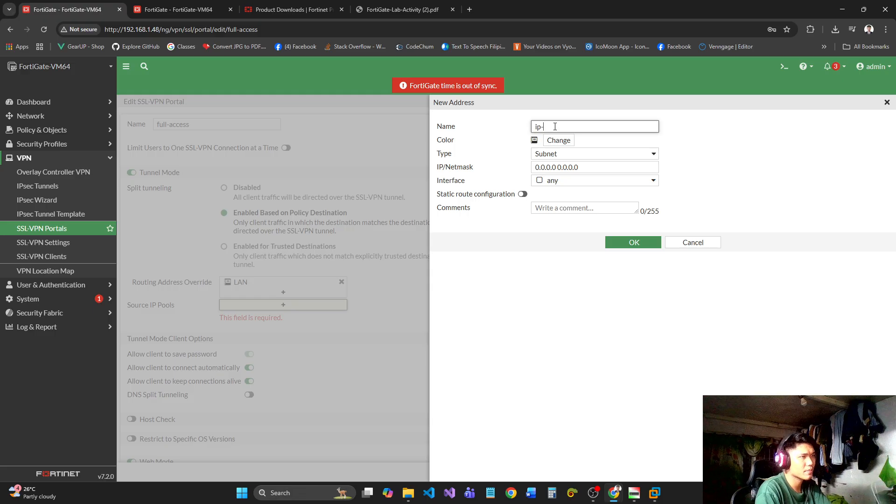
click(598, 167)
key(ctrl+a)
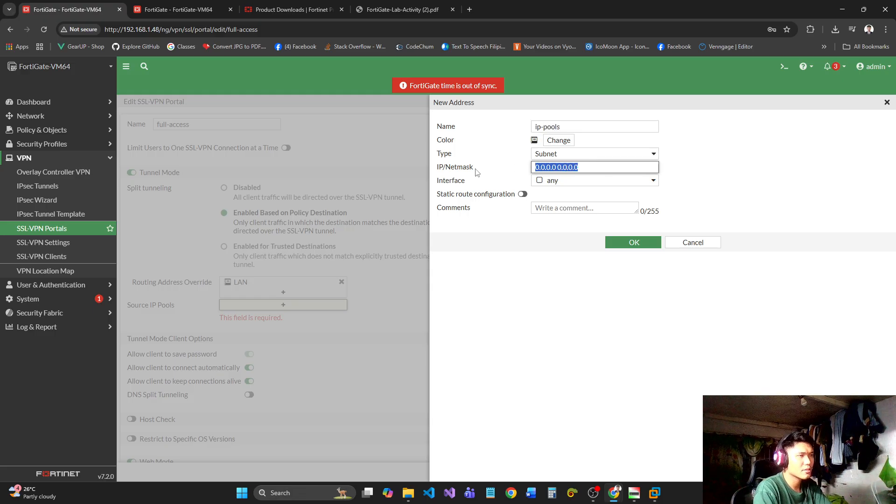
text(20.0.0.0/24)
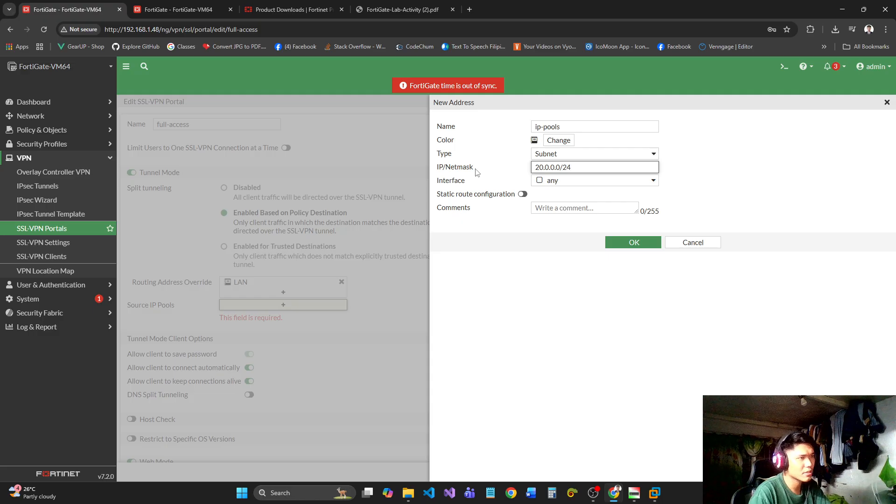
click(633, 243)
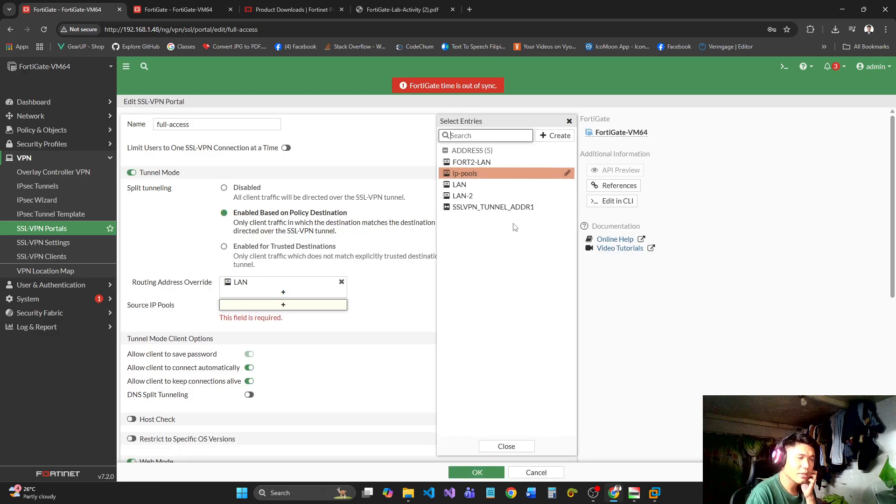
click(457, 174)
click(399, 274)
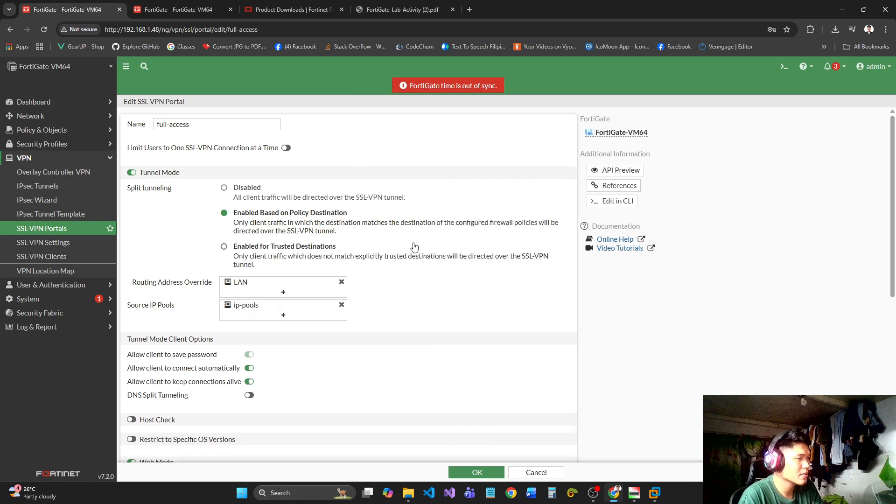
Review the portal's tunnel client and web mode options, keep automatic client connection enabled, and save the full-access portal.
scroll(397, 274, down, 2)
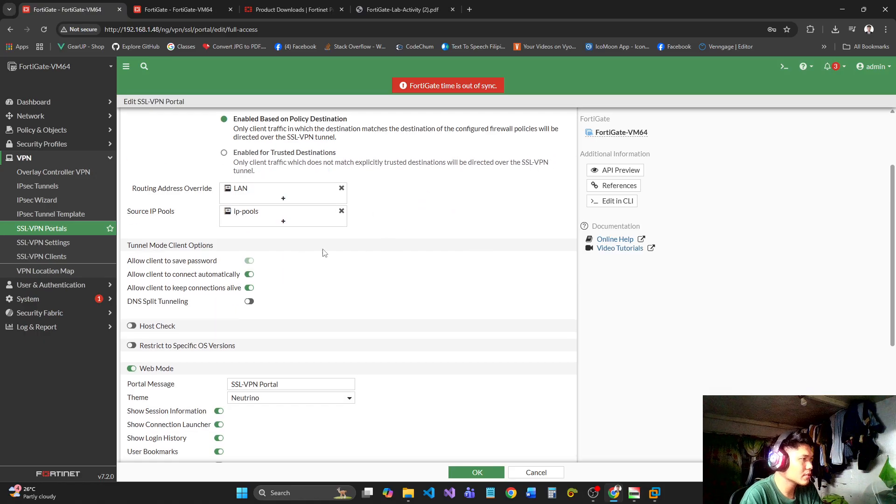
scroll(251, 172, down, 2)
click(249, 182)
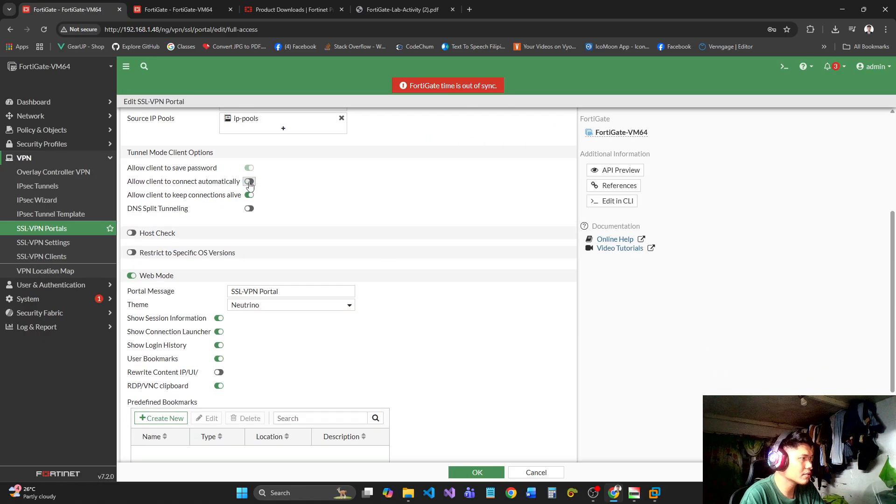
click(248, 182)
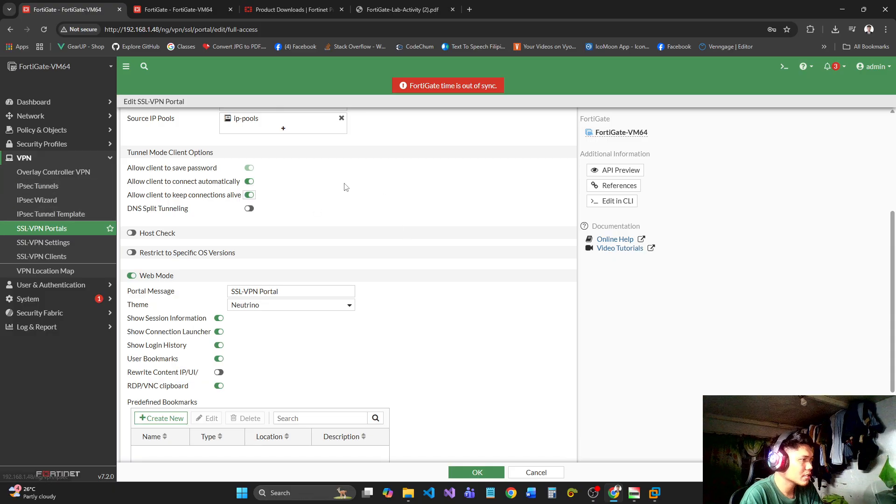
scroll(388, 196, down, 3)
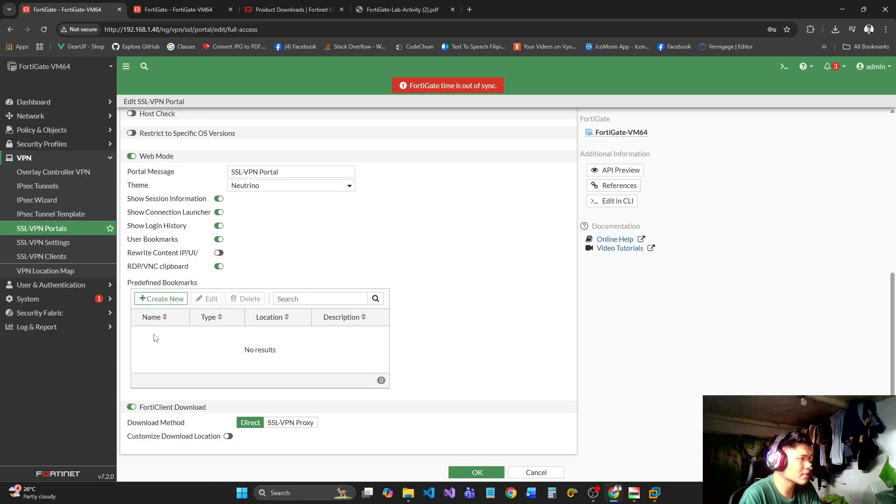
scroll(289, 260, up, 6)
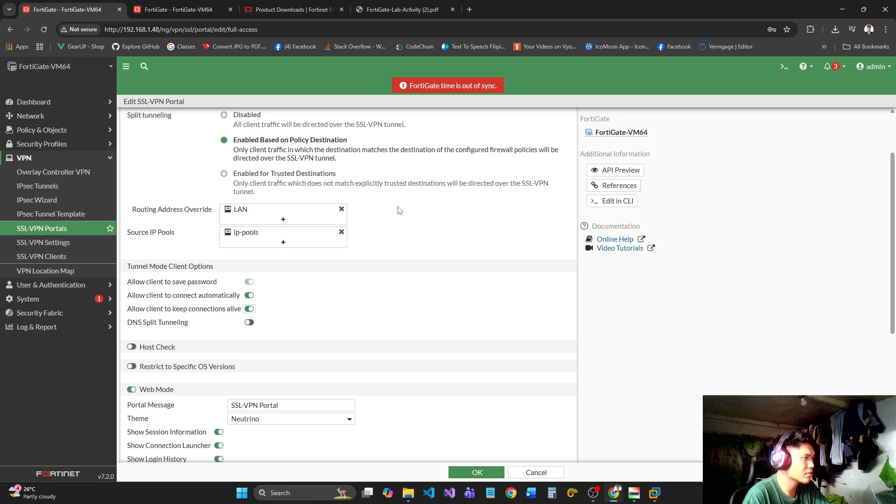
scroll(399, 210, up, 2)
scroll(403, 217, down, 5)
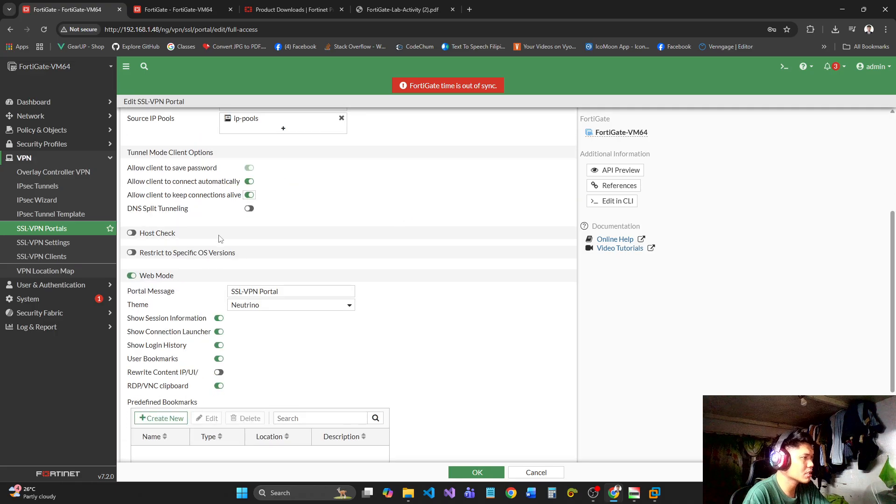
scroll(311, 246, up, 4)
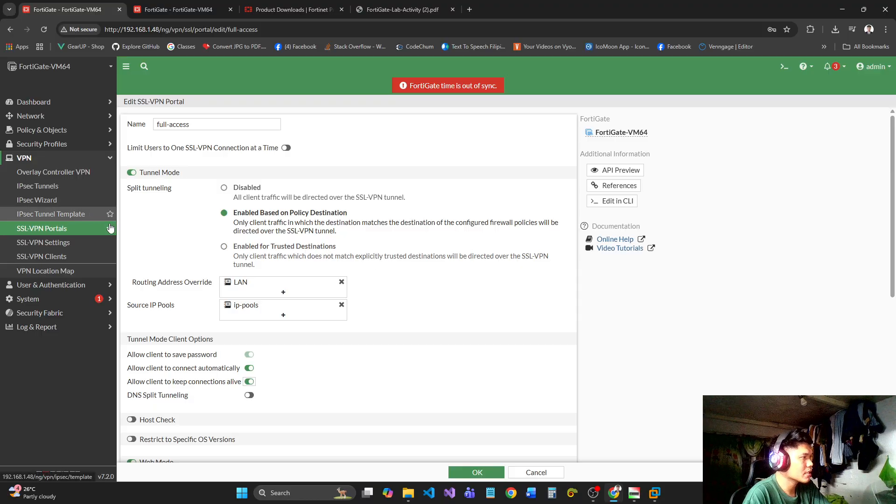
click(465, 472)
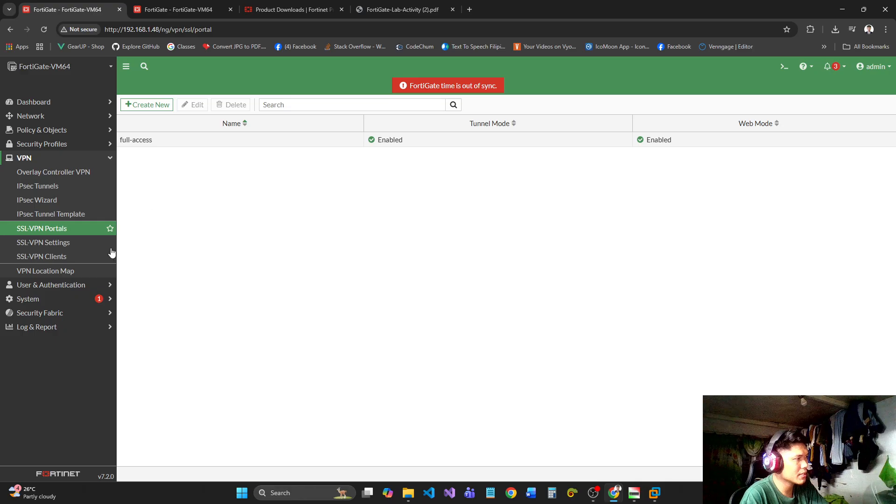
Open the SSL-VPN settings and set the listening port to 443.
click(44, 244)
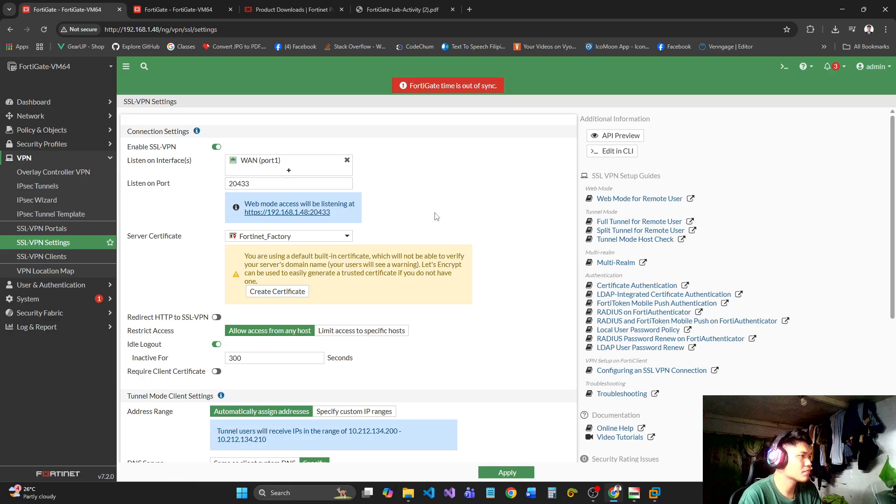
drag(237, 185, 220, 186)
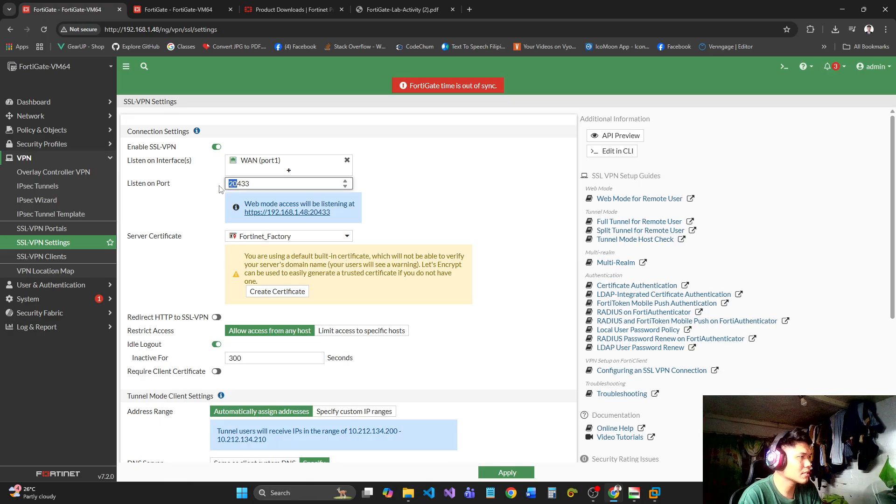
key(BackSpace)
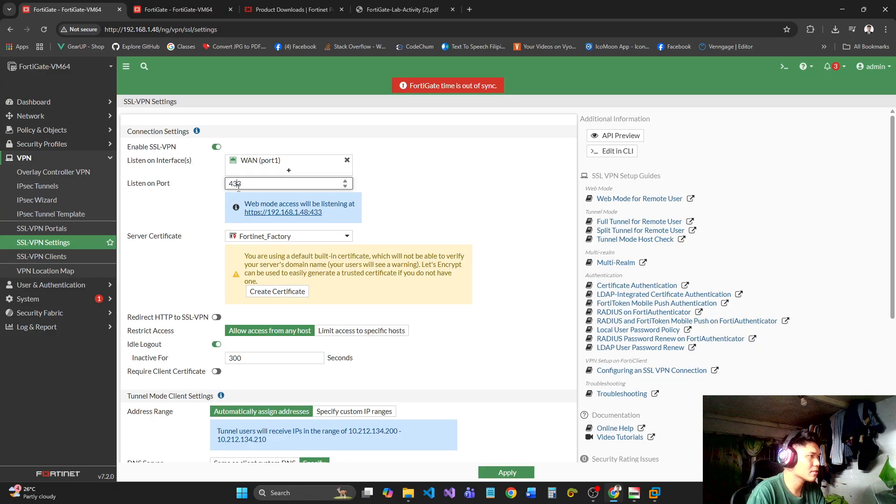
text(4)
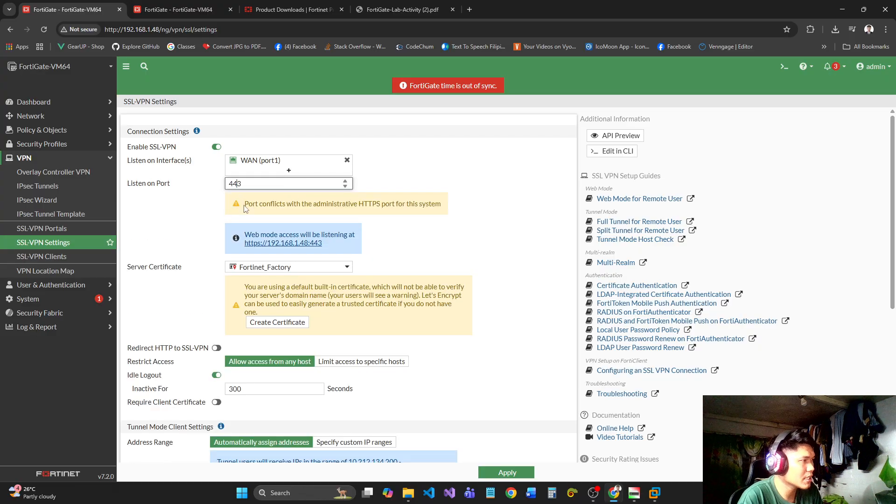
Change the SSL-VPN listening port to 20443.
drag(245, 205, 441, 204)
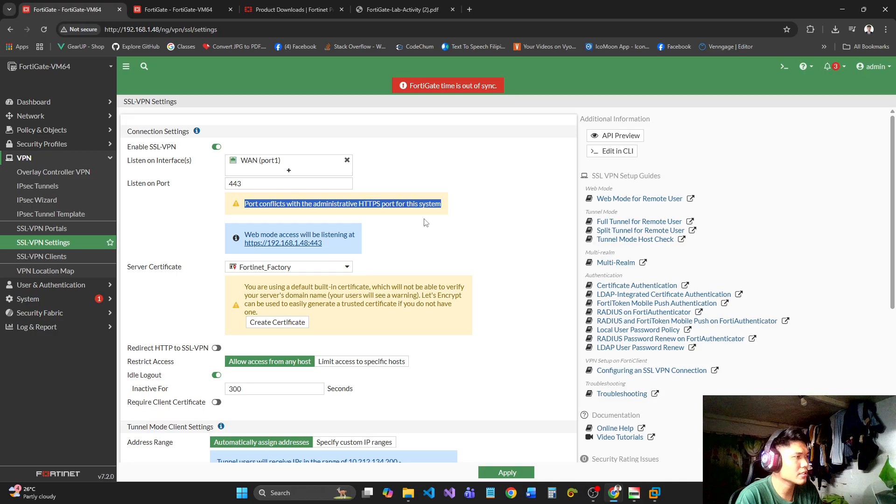
click(425, 212)
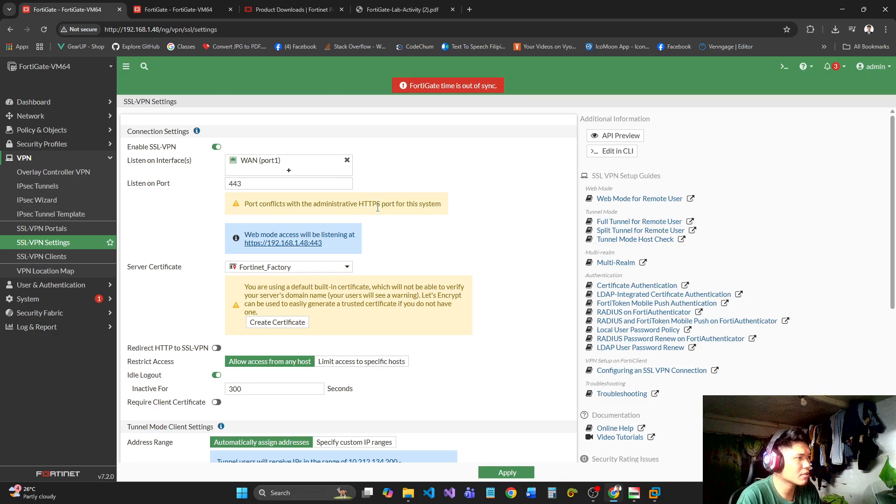
click(231, 183)
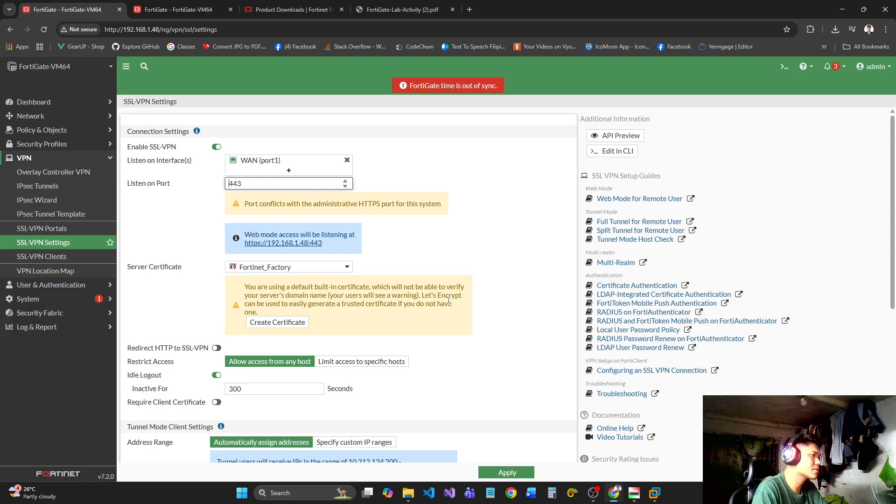
text(20)
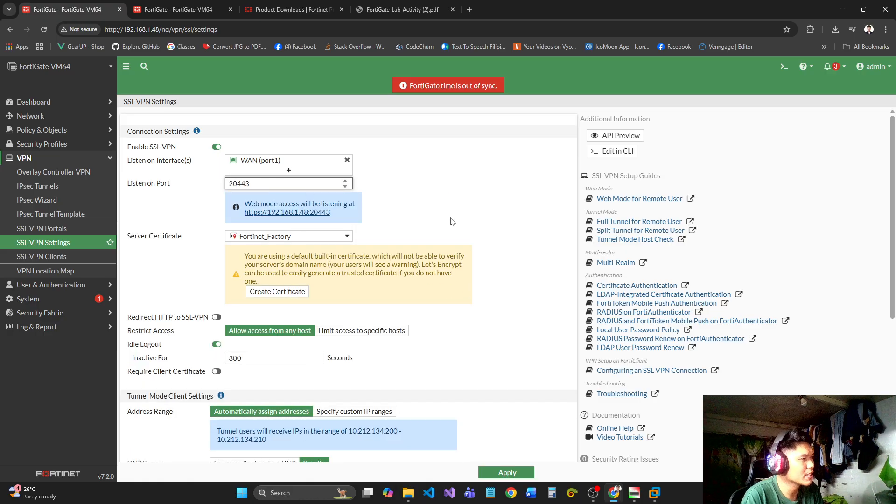
Review the available server certificates for the SSL-VPN and keep Fortinet_Factory selected.
click(311, 238)
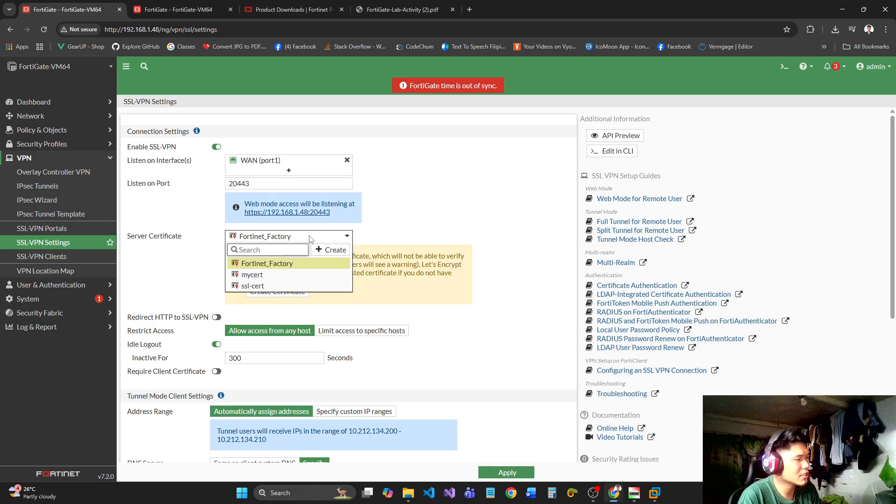
click(439, 241)
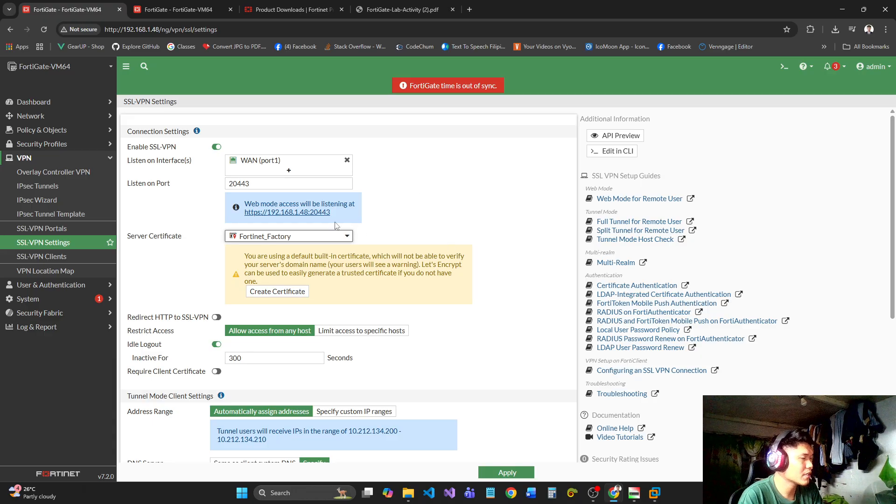
click(336, 239)
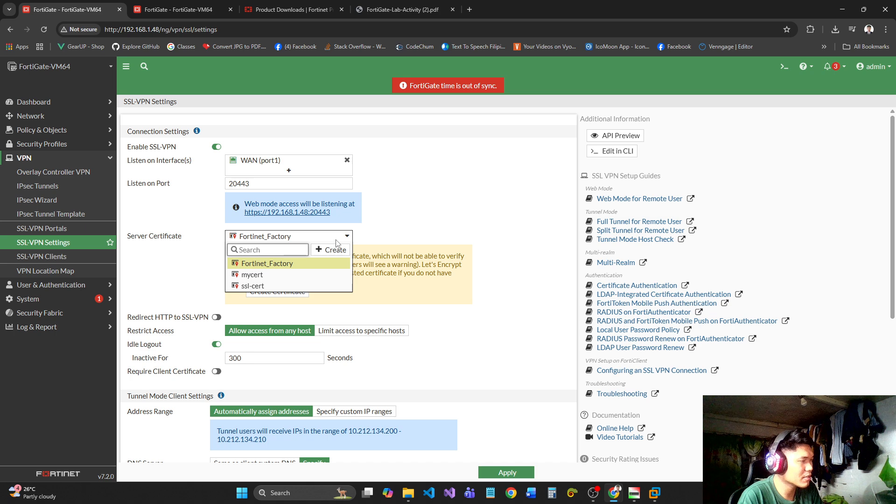
click(334, 239)
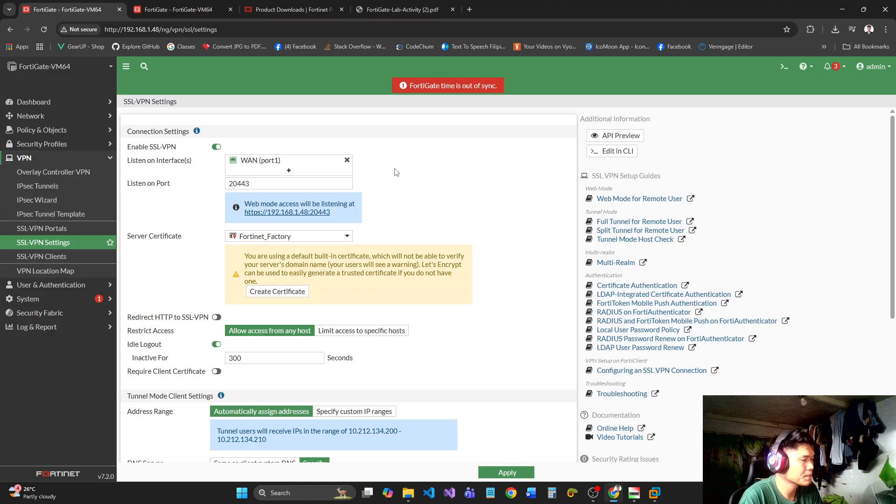
Try the specific-hosts restriction and custom IP ranges, restoring access from any host and automatic address assignment.
scroll(429, 155, down, 2)
click(355, 238)
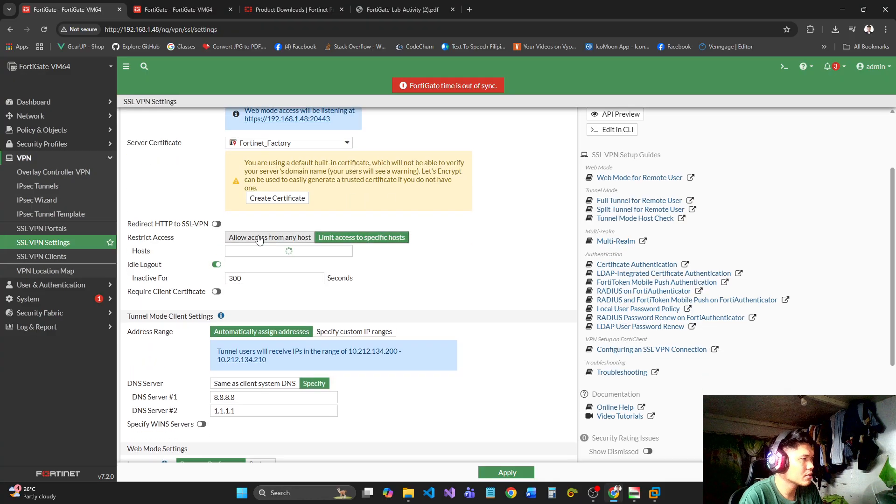
click(258, 238)
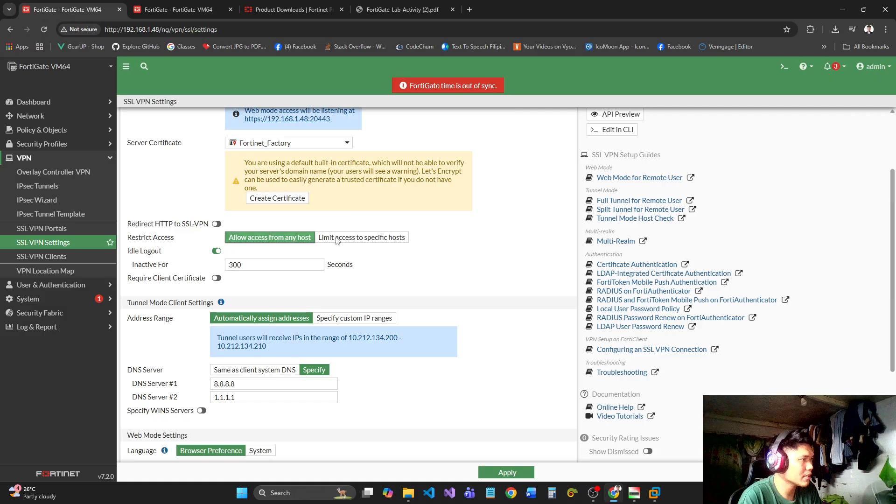
scroll(375, 281, down, 1)
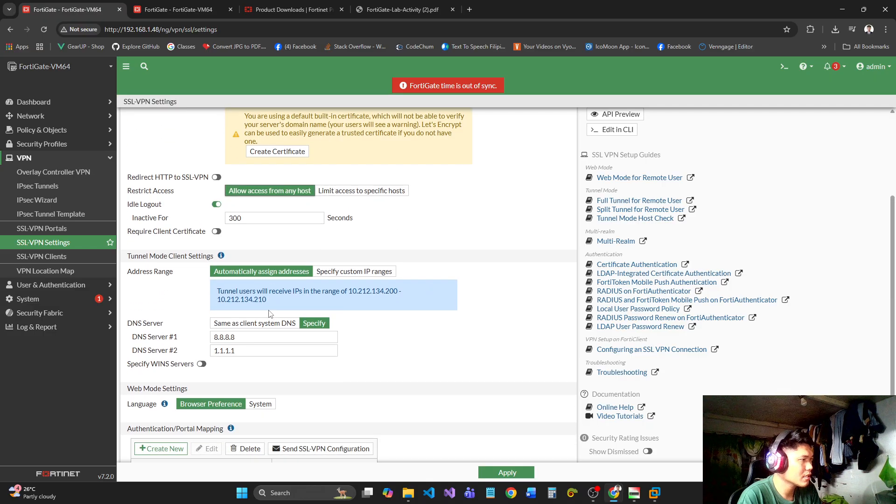
click(354, 271)
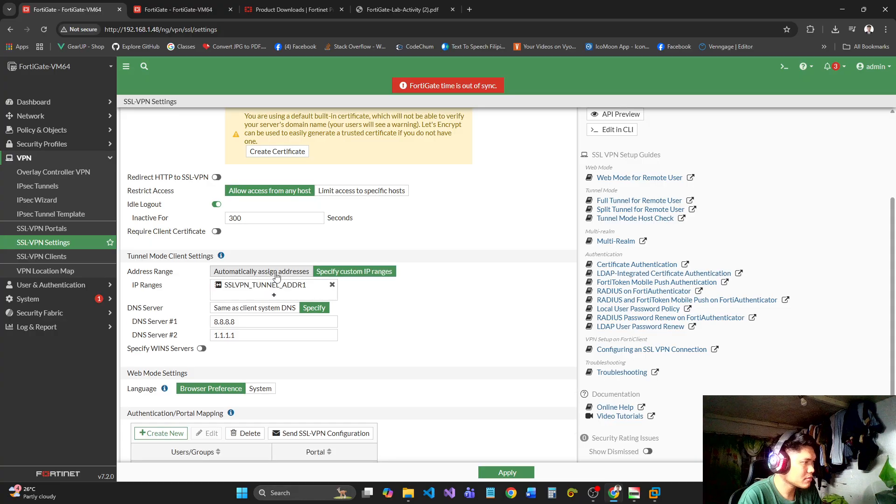
click(261, 271)
Compare the tunnel clients' DNS server options and return to specified servers 8.8.8.8 and 1.1.1.1.
click(255, 323)
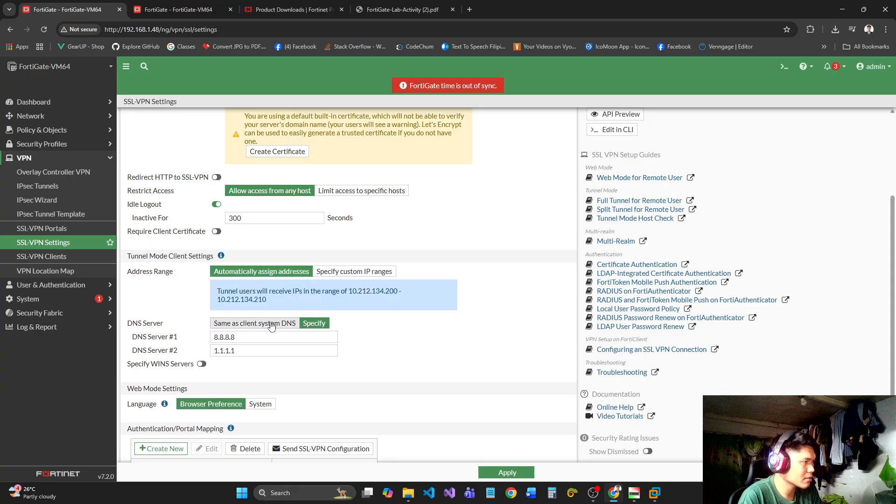
click(314, 323)
drag(247, 341, 140, 346)
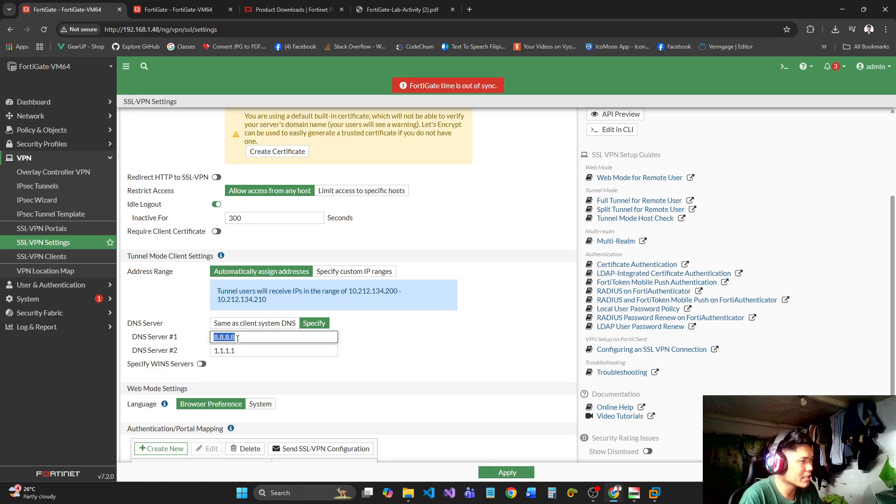
click(243, 343)
click(239, 352)
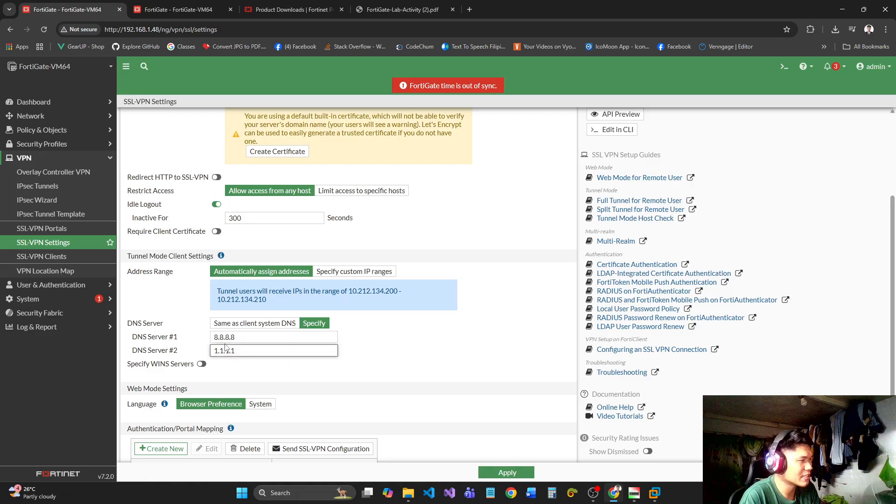
click(273, 327)
click(314, 324)
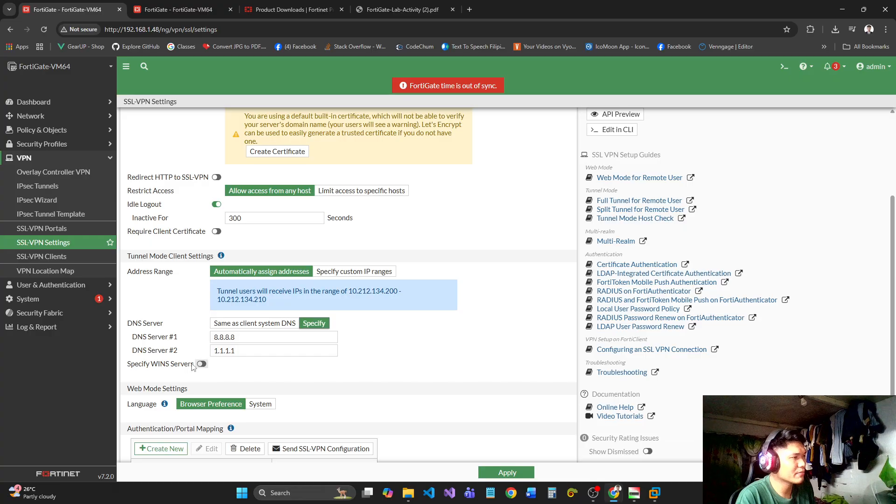
Switch the tunnel address range to custom IP ranges and replace SSLVPN_TUNNEL_ADDR1 with ip-pools.
click(354, 272)
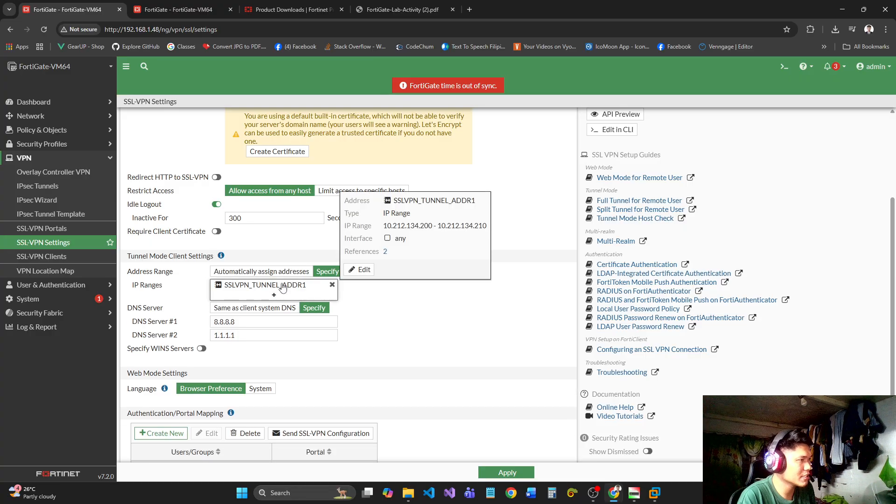
click(327, 284)
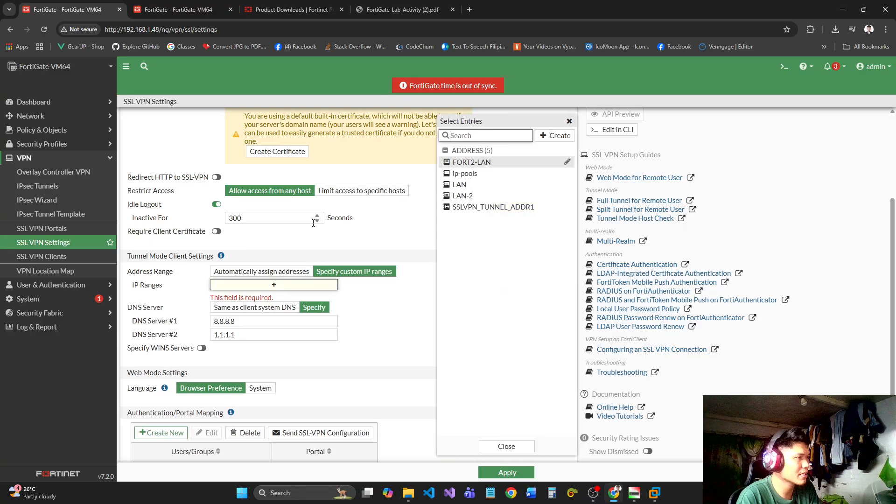
click(504, 175)
click(386, 349)
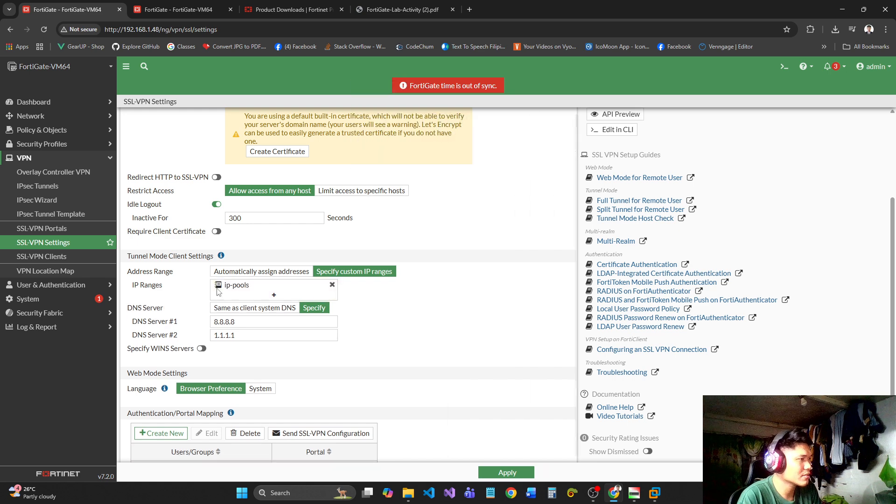
mouse_move(239, 290)
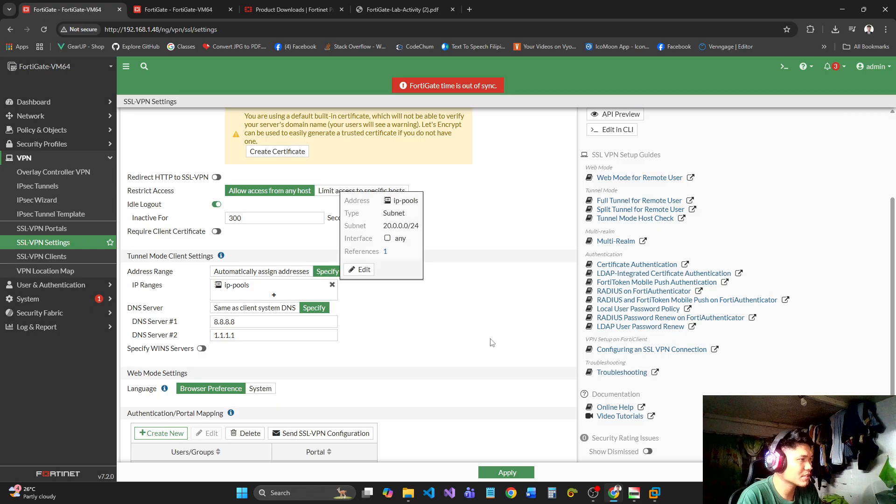
Delete the authentication/portal mapping for the vpn-ssl and remote users groups.
scroll(450, 238, down, 2)
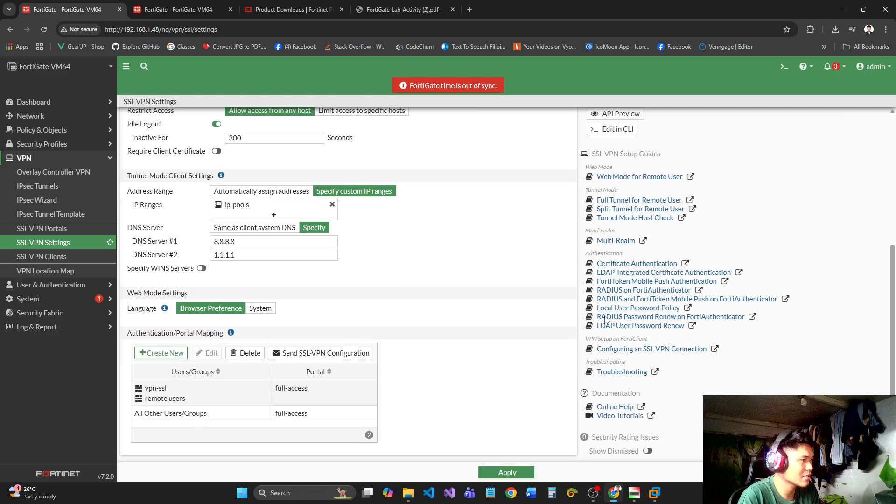
click(215, 402)
click(246, 353)
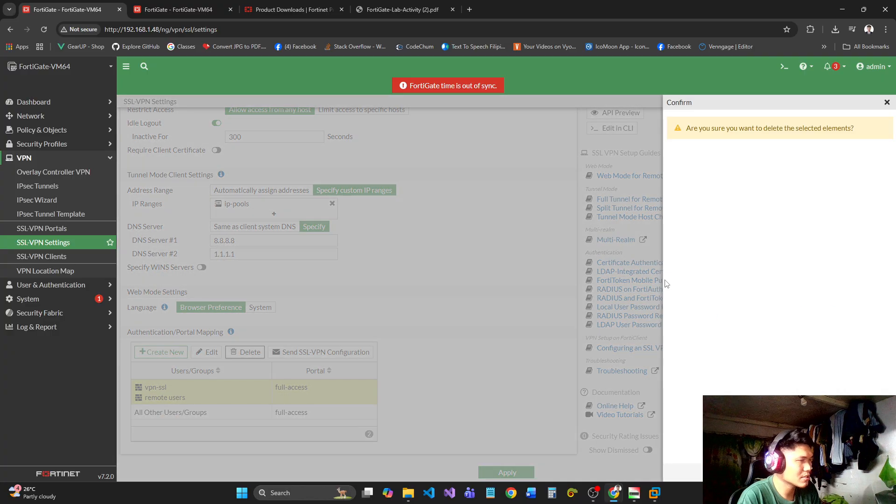
click(751, 473)
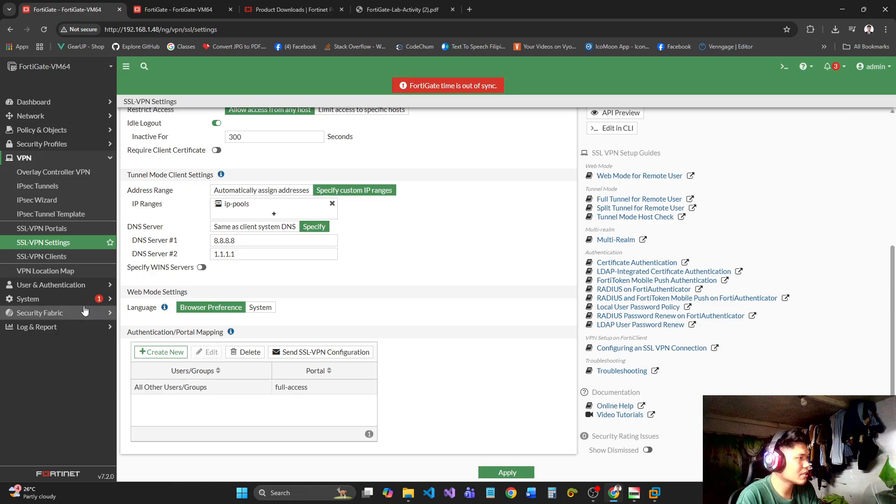
Create an authentication/portal mapping that assigns the remote-access-users group to the full-access portal.
click(143, 353)
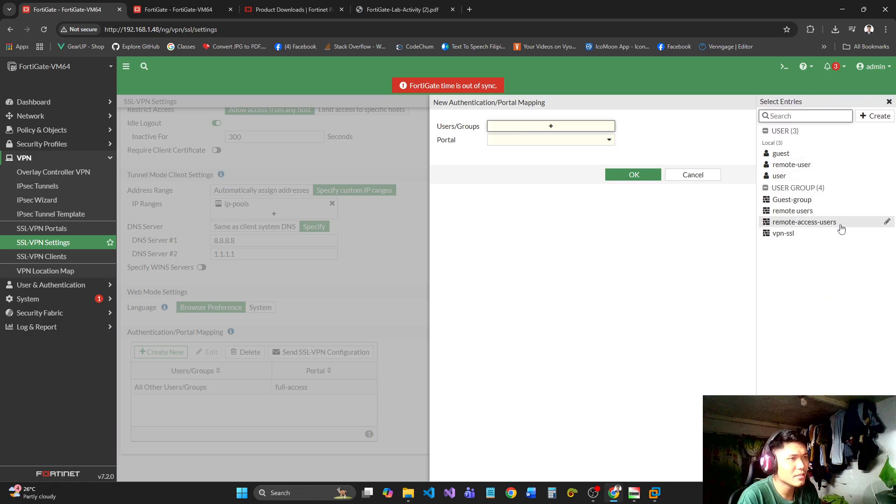
click(833, 225)
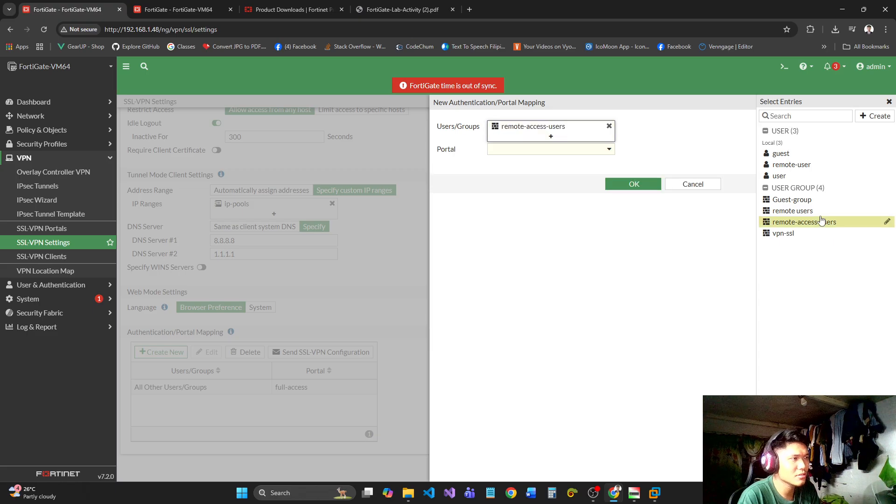
click(593, 149)
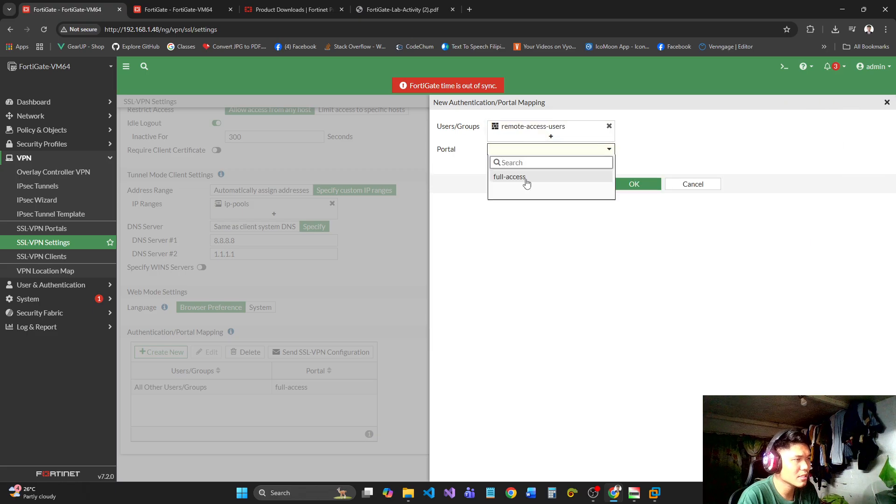
mouse_move(526, 181)
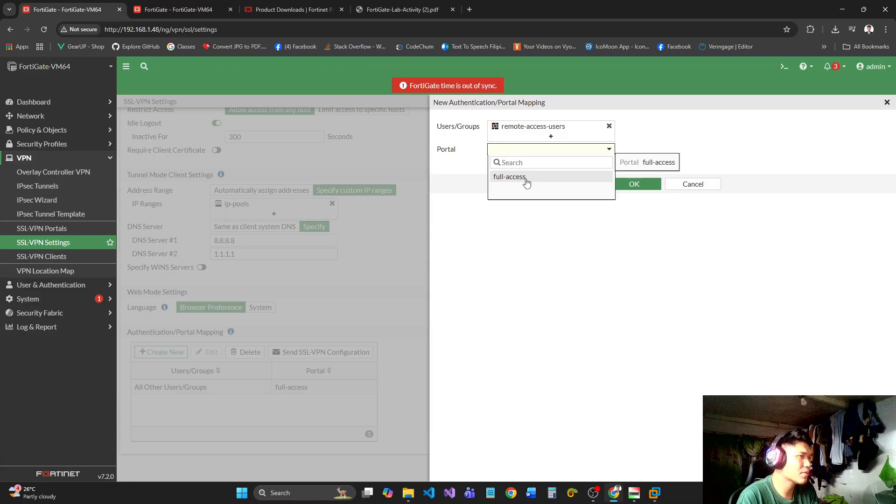
click(526, 179)
click(632, 184)
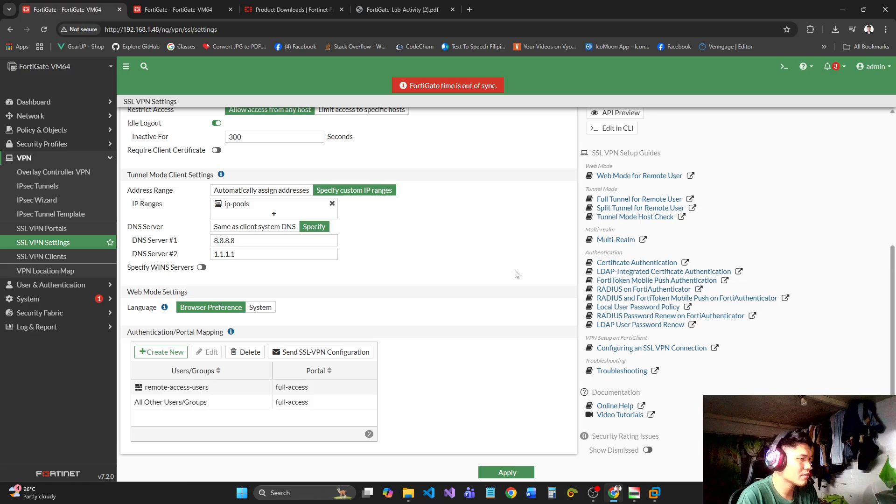
Apply the SSL-VPN settings, test the web mode access address in a separate tab, and return to the settings.
scroll(513, 276, up, 5)
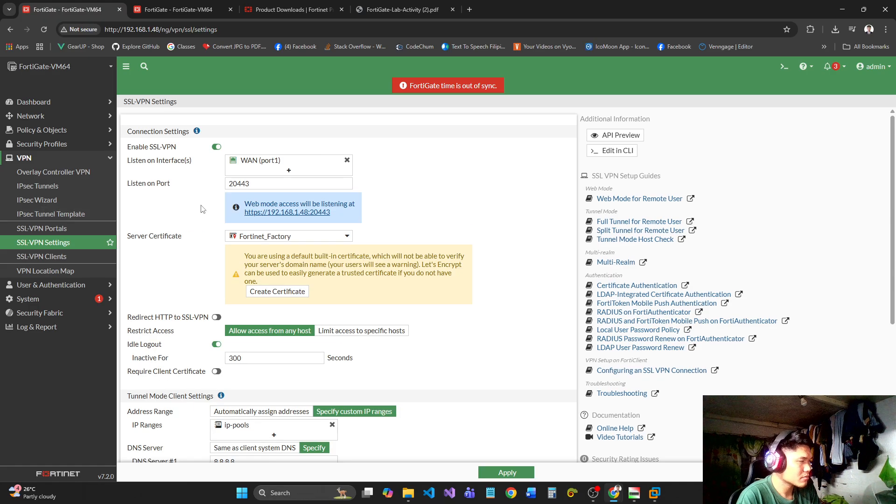
middle_click(267, 214)
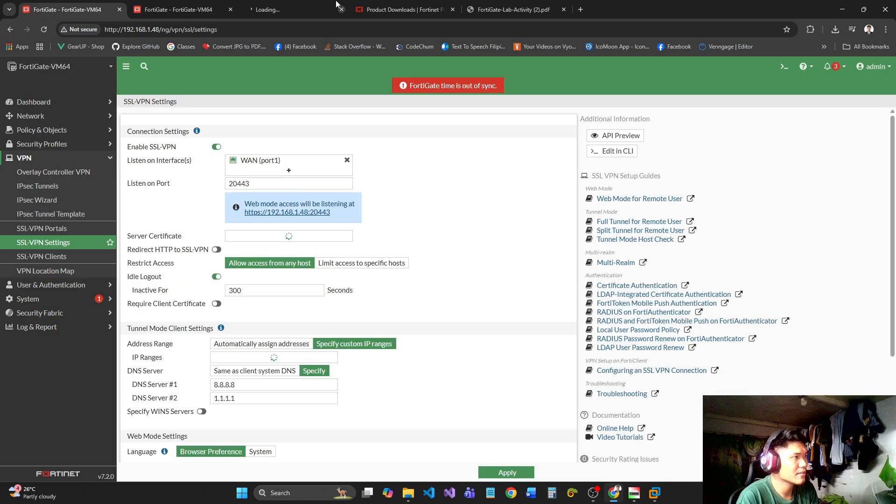
click(297, 9)
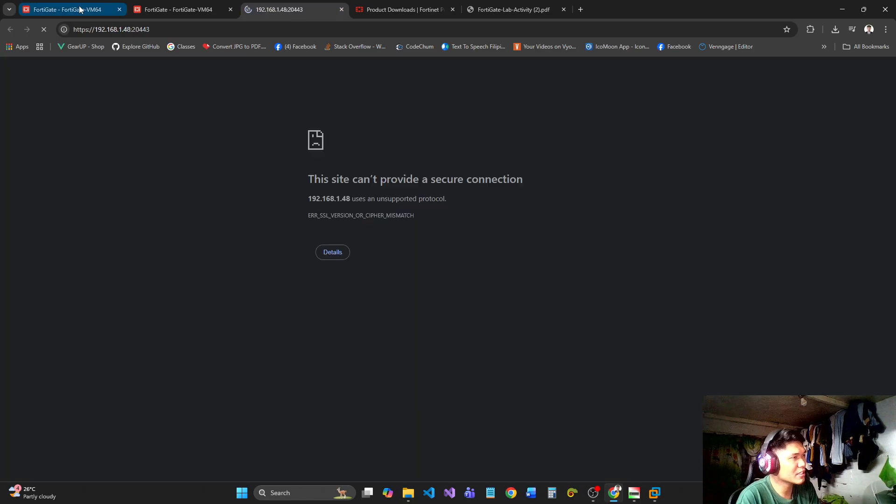
click(336, 253)
drag(299, 283, 528, 324)
click(258, 200)
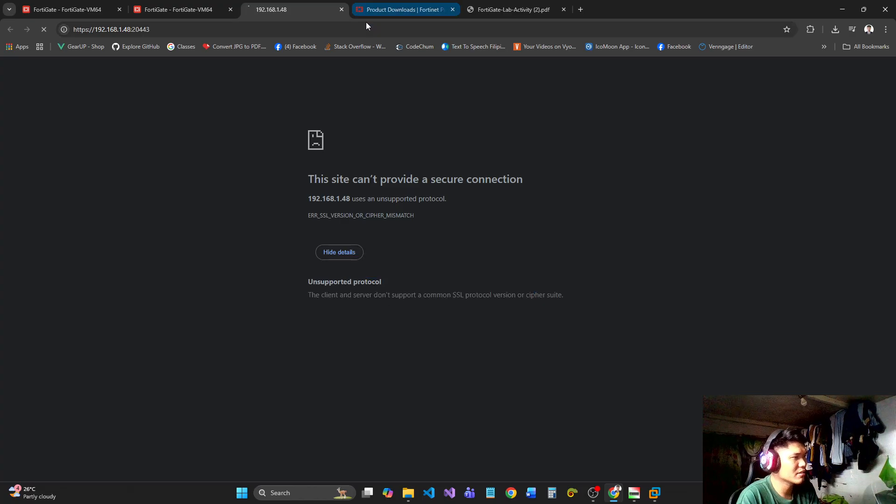
click(342, 9)
click(77, 7)
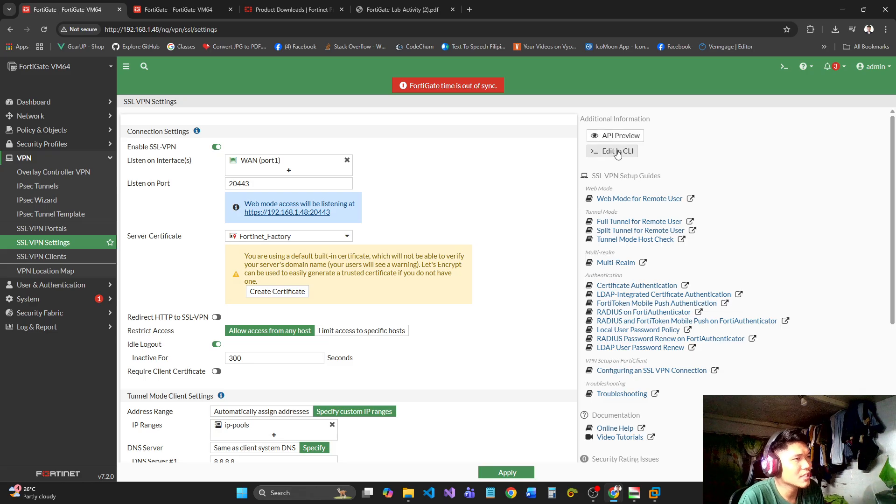
Review the SSL-VPN configuration in the CLI console, checking the server certificate, tunnel IP pool and DNS servers, and close the console.
click(617, 152)
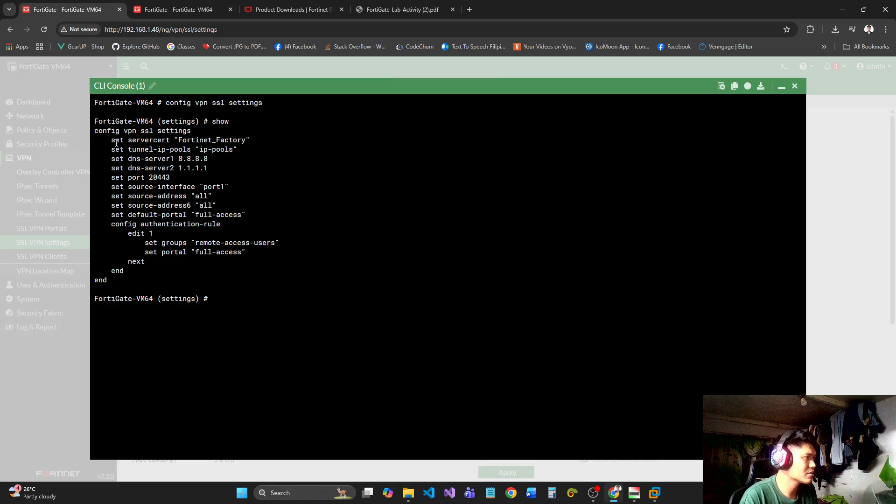
drag(110, 139, 260, 140)
click(225, 155)
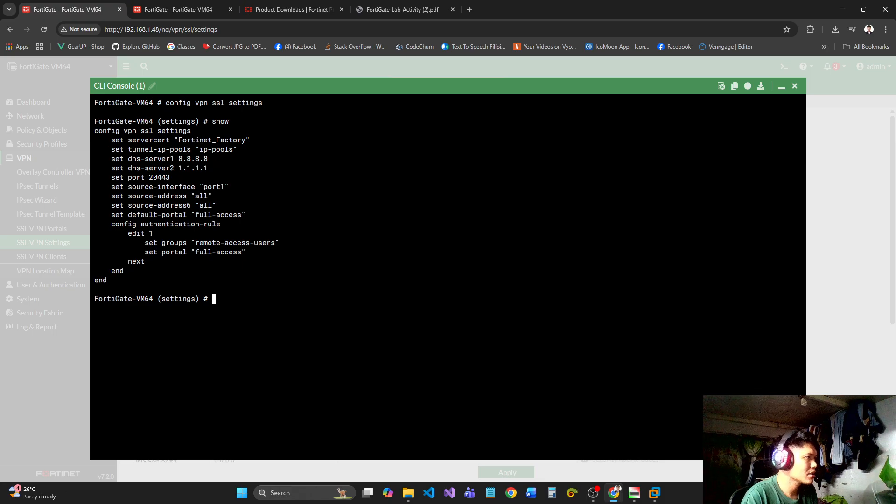
drag(203, 149, 265, 150)
click(219, 164)
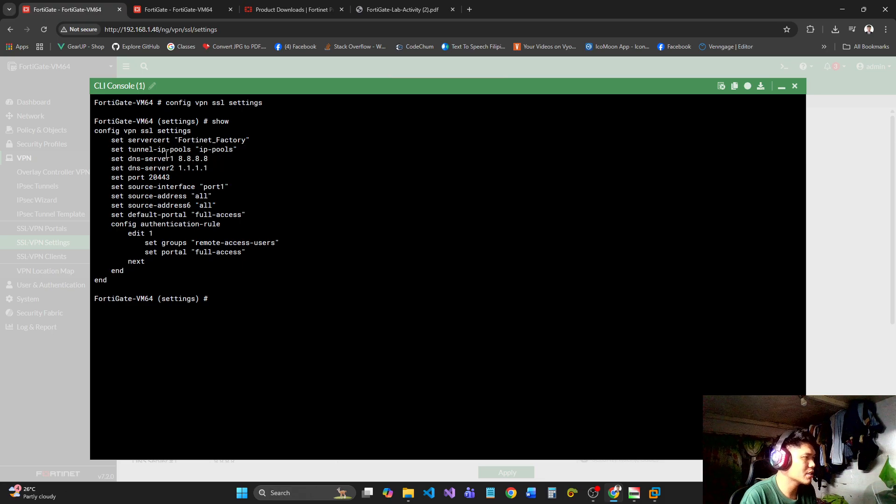
drag(177, 158, 201, 169)
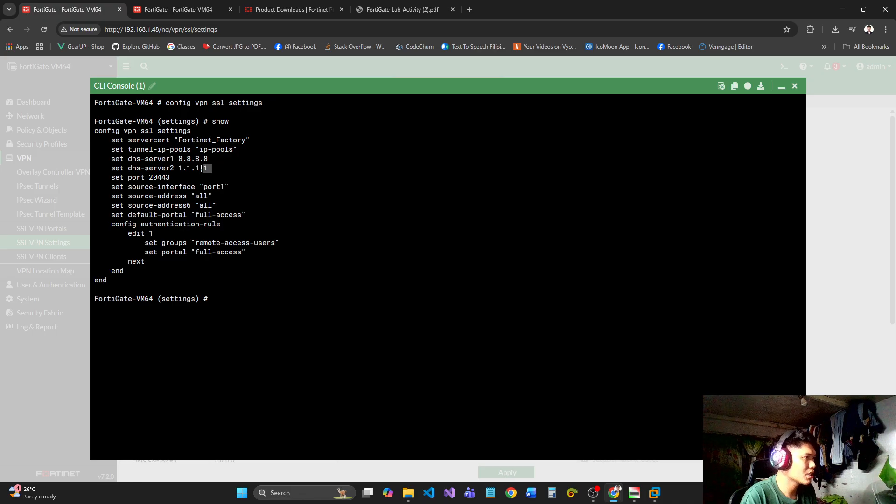
click(217, 184)
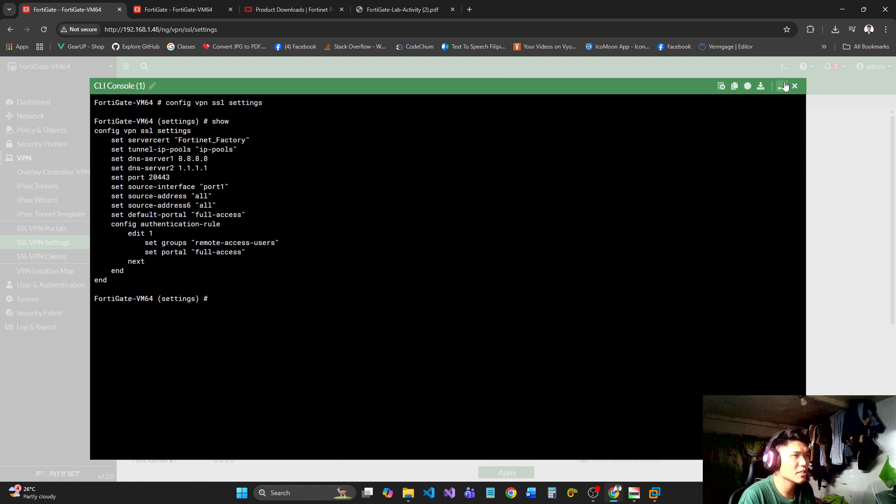
click(796, 92)
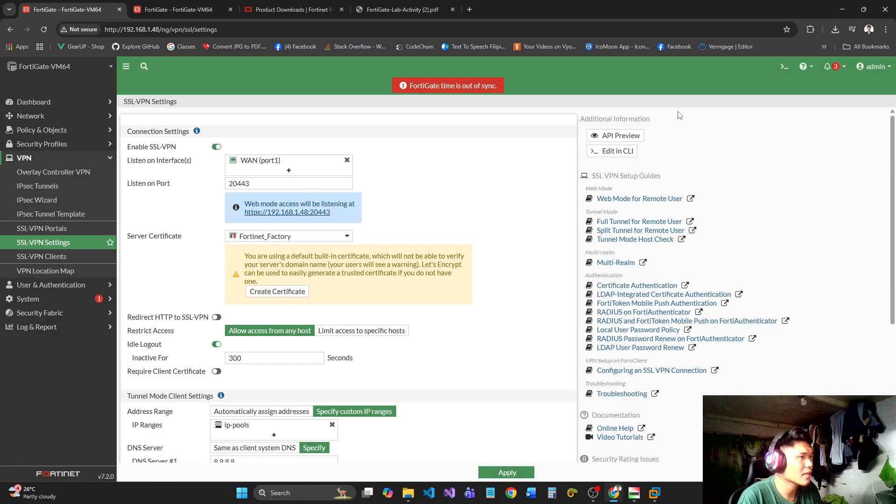
Inspect the REST API request structure in the SSL-VPN settings' API preview and close the preview.
click(609, 137)
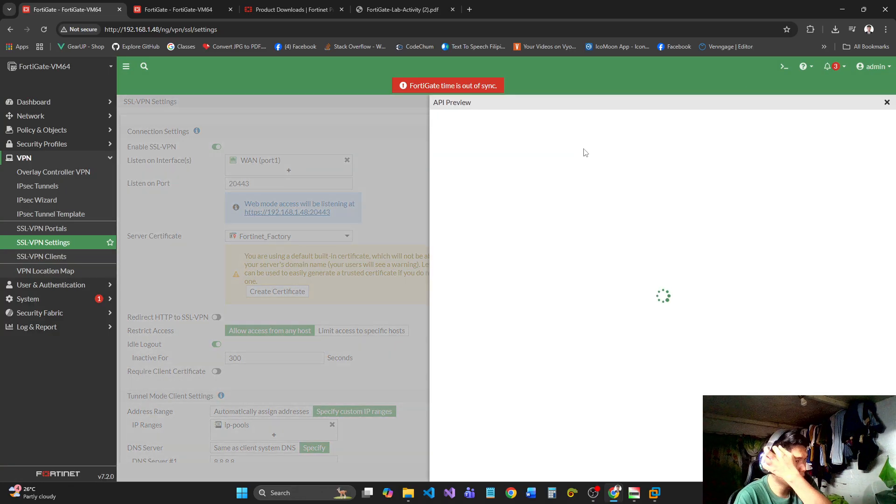
click(439, 215)
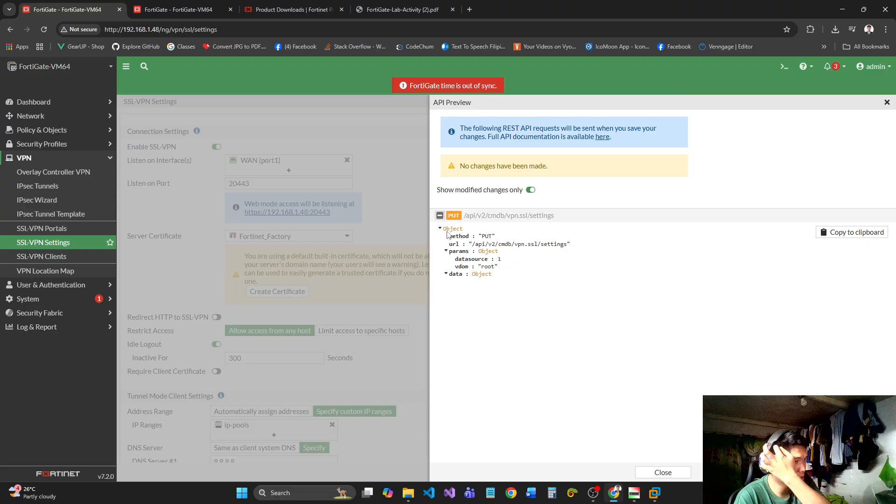
double_click(447, 252)
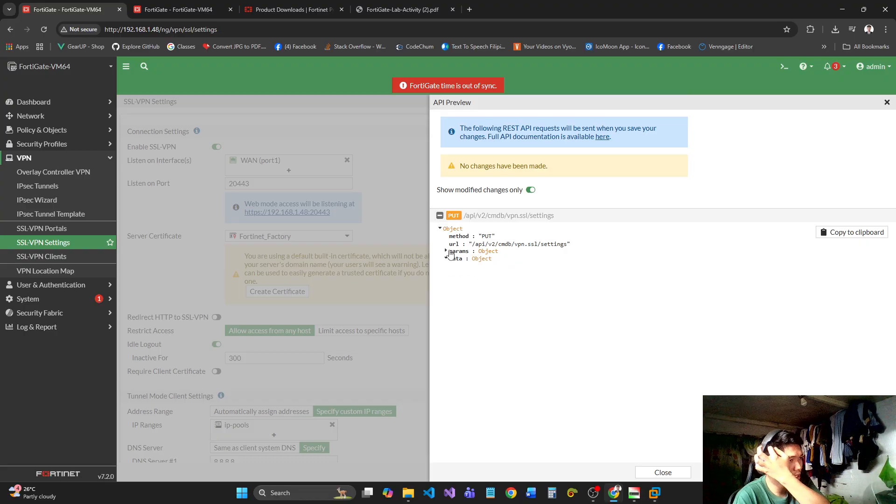
click(443, 278)
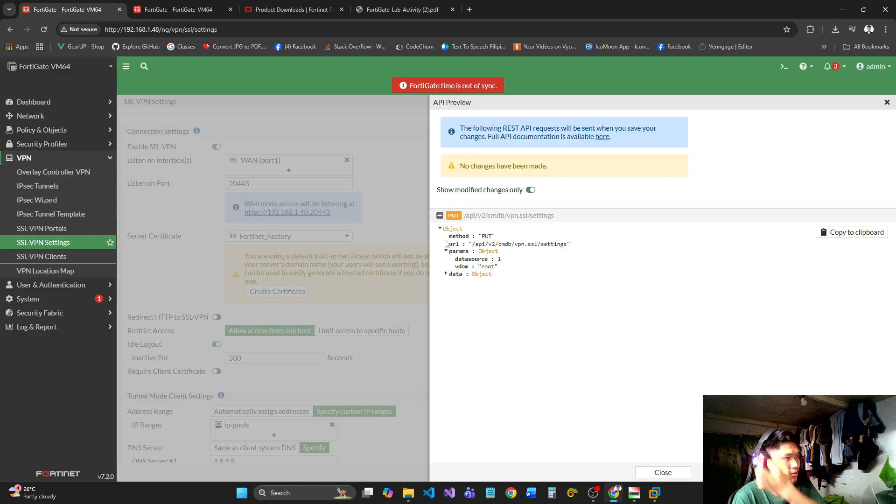
click(887, 102)
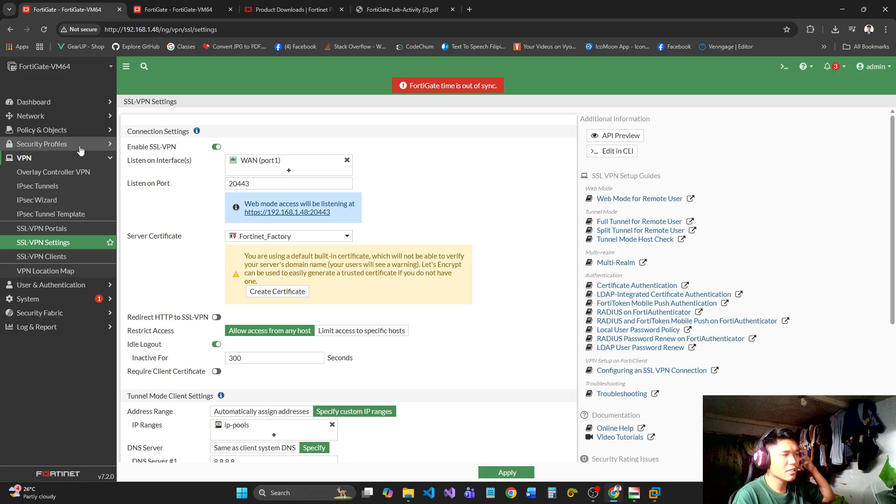
Apply the SSL-VPN settings and open the firewall policy list.
scroll(628, 335, down, 5)
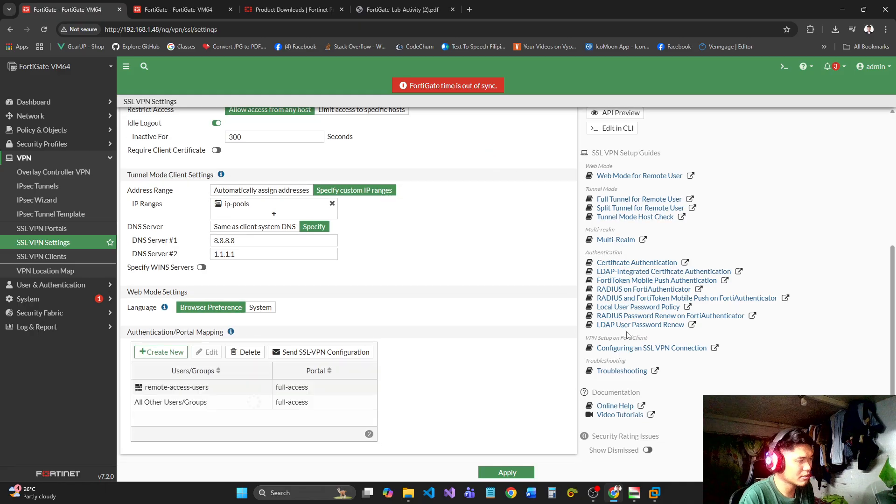
click(506, 472)
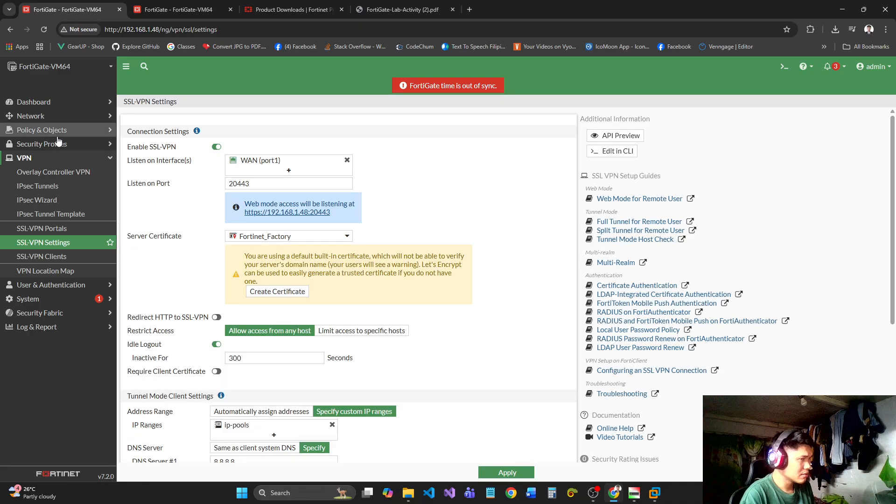
scroll(425, 251, down, 4)
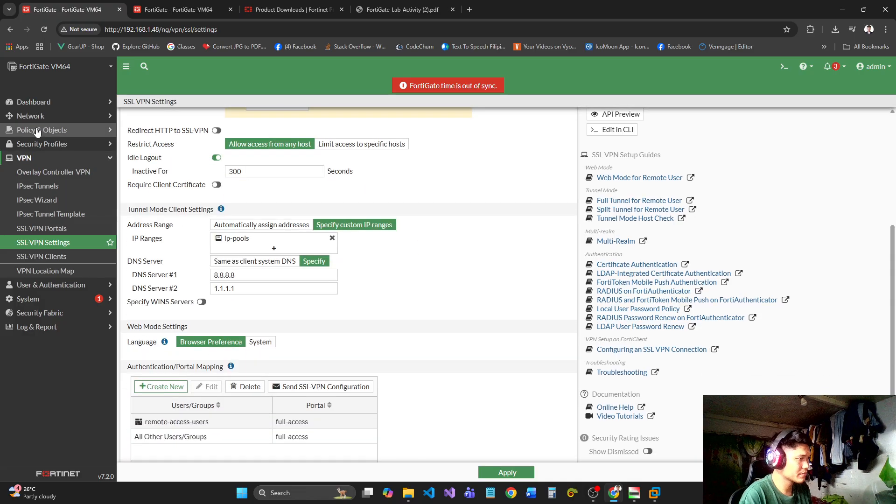
click(79, 146)
scroll(165, 221, up, 1)
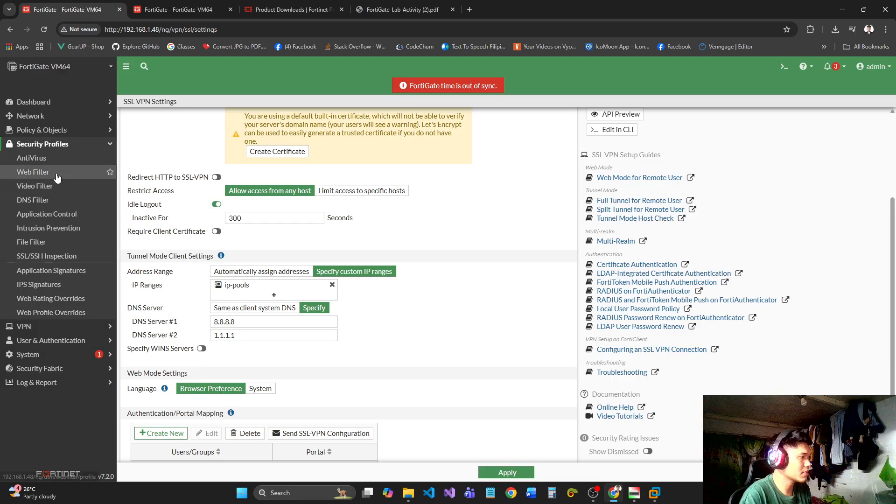
click(47, 129)
click(73, 149)
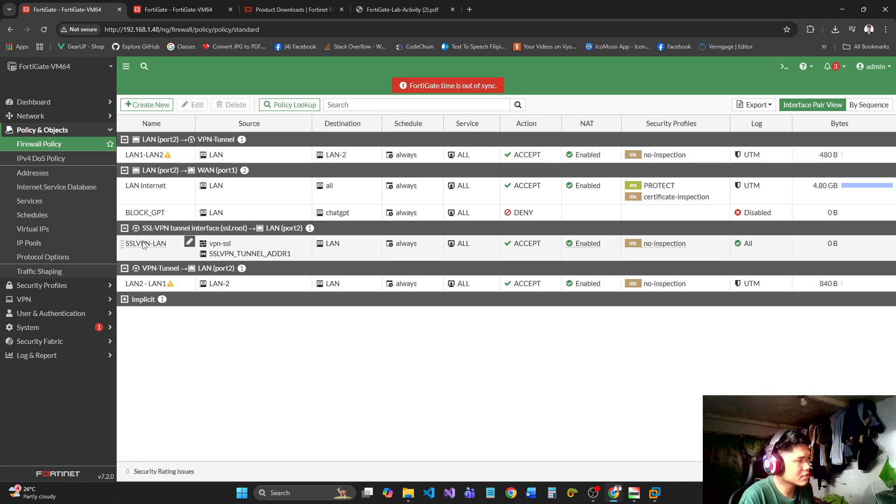
Delete the existing SSLVPN-LAN firewall policy and confirm the deletion.
click(164, 242)
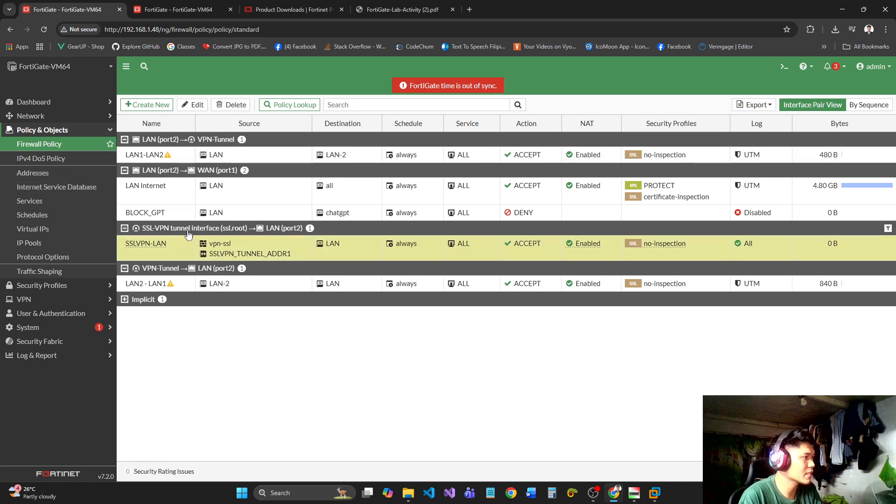
right_click(162, 247)
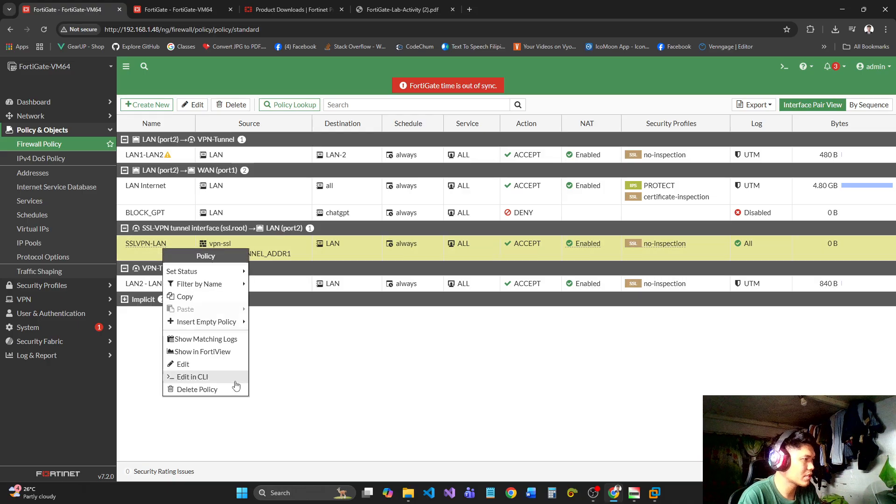
click(307, 391)
click(232, 106)
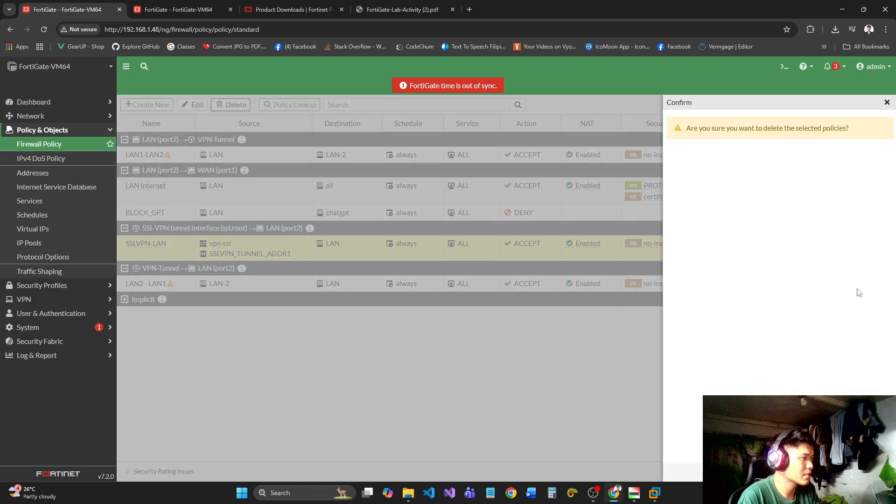
click(754, 473)
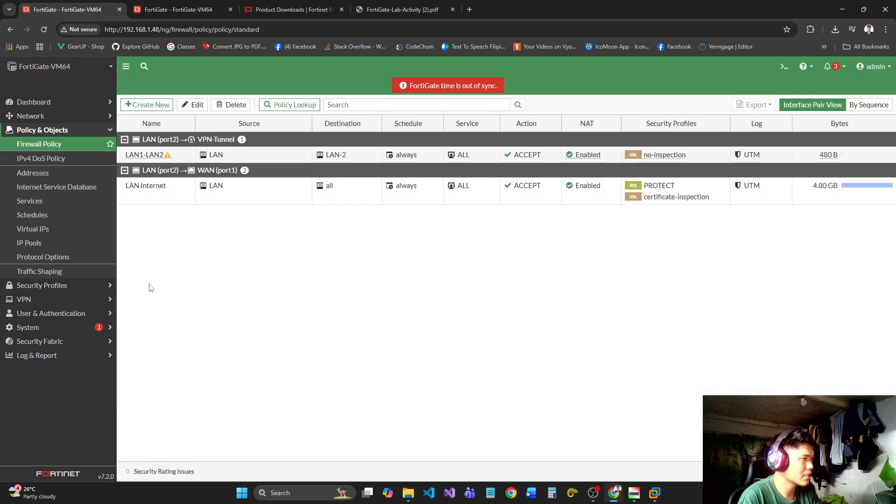
Start a new firewall policy and name it SSLVPN-LAN.
click(145, 245)
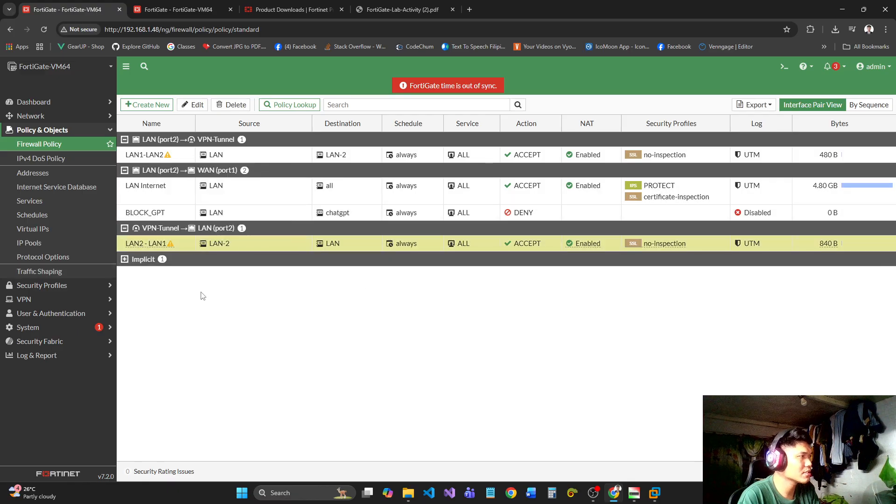
click(190, 106)
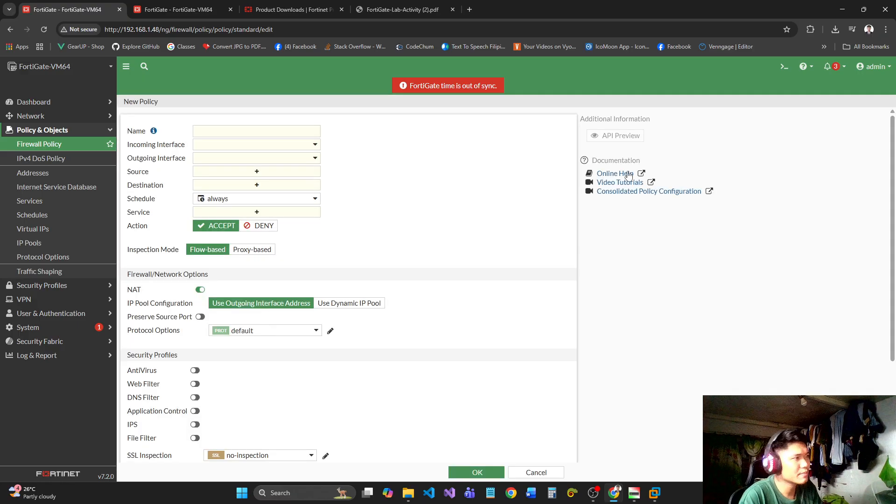
click(237, 134)
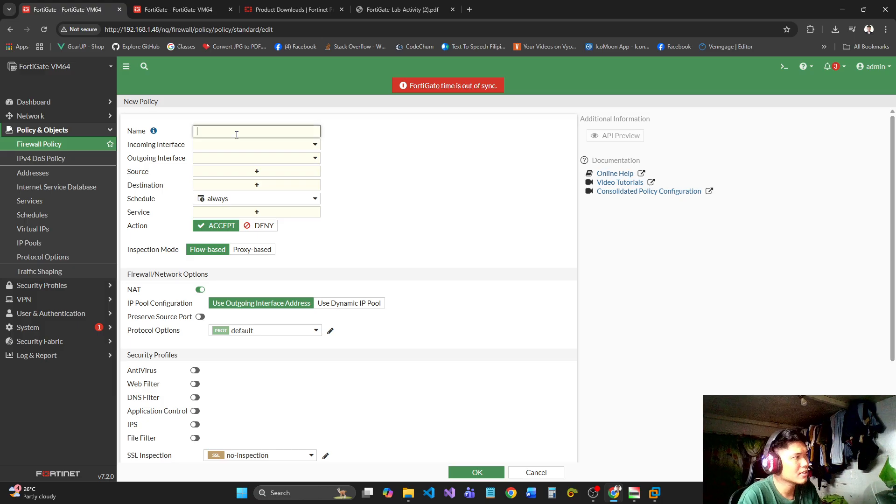
text(SSLVPN-)
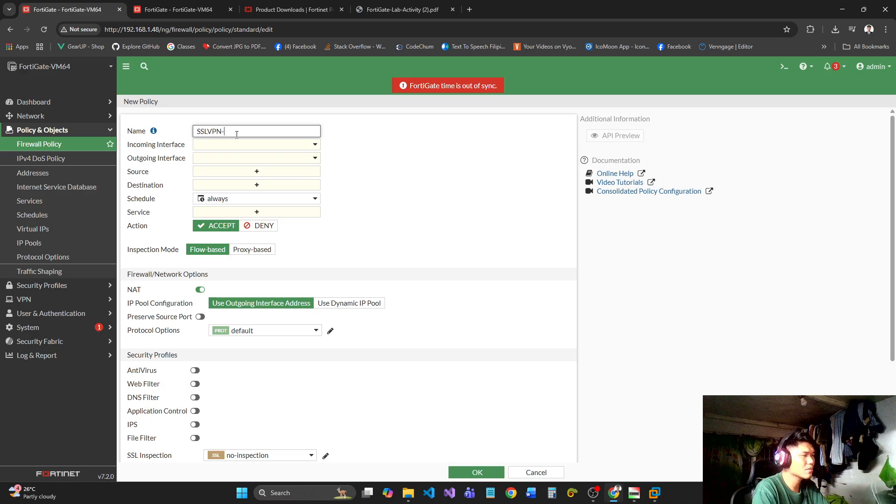
text(LAN)
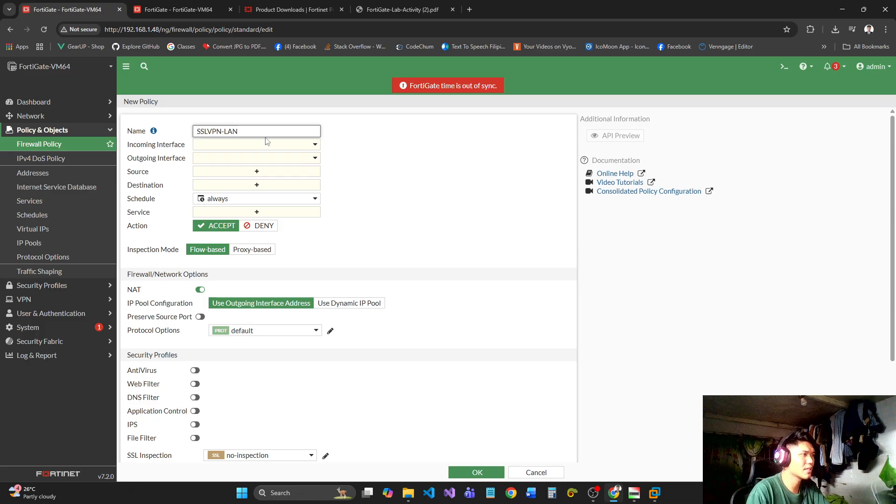
Set the policy's incoming interface to SSL-VPN tunnel interface (ssl.root) and its outgoing interface to LAN (port2).
click(267, 142)
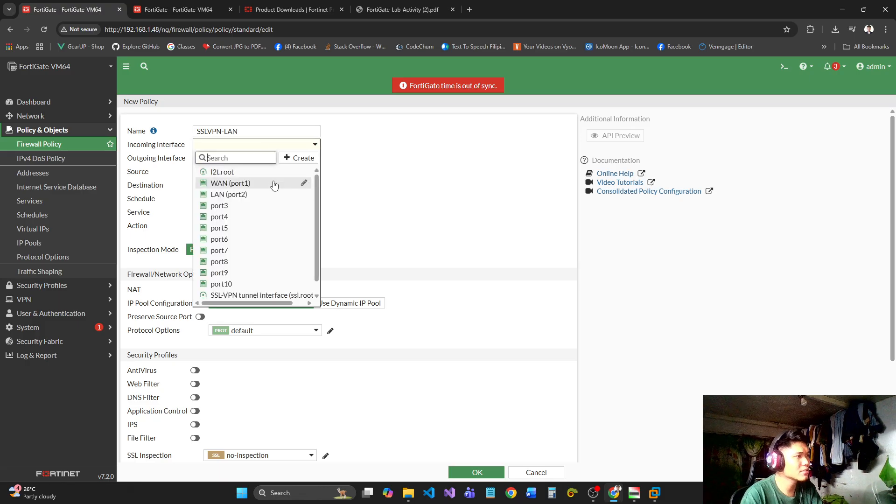
click(248, 296)
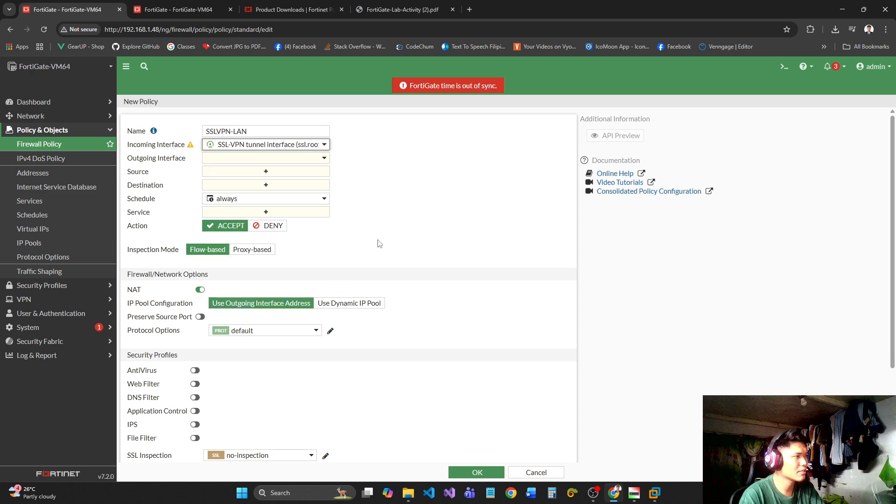
click(244, 160)
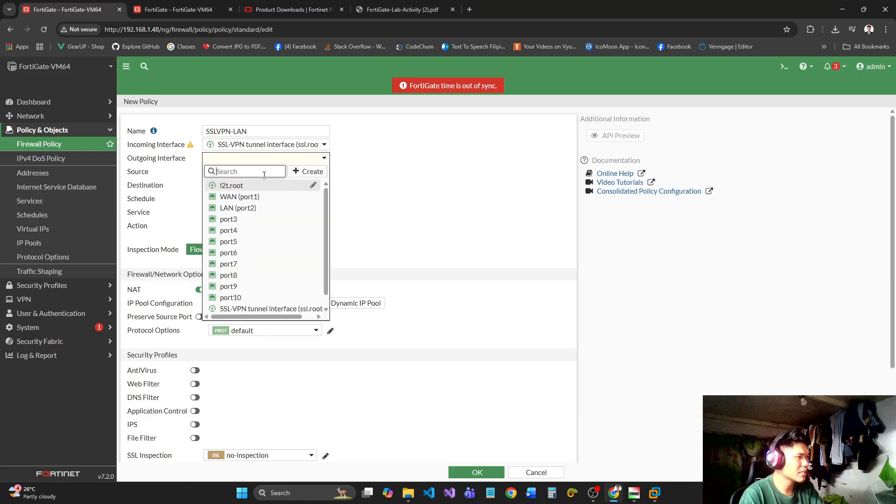
click(251, 209)
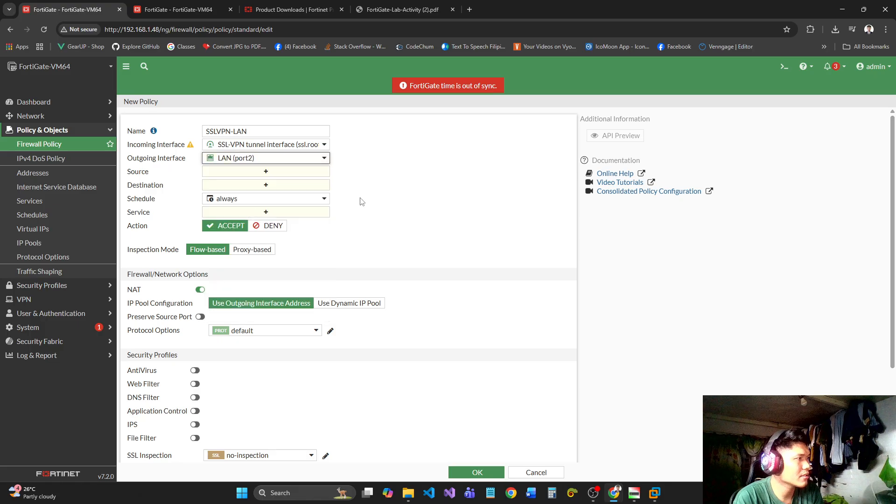
Try the ip-pools address as the policy's source and replace it with the remote-access-users user group.
click(277, 172)
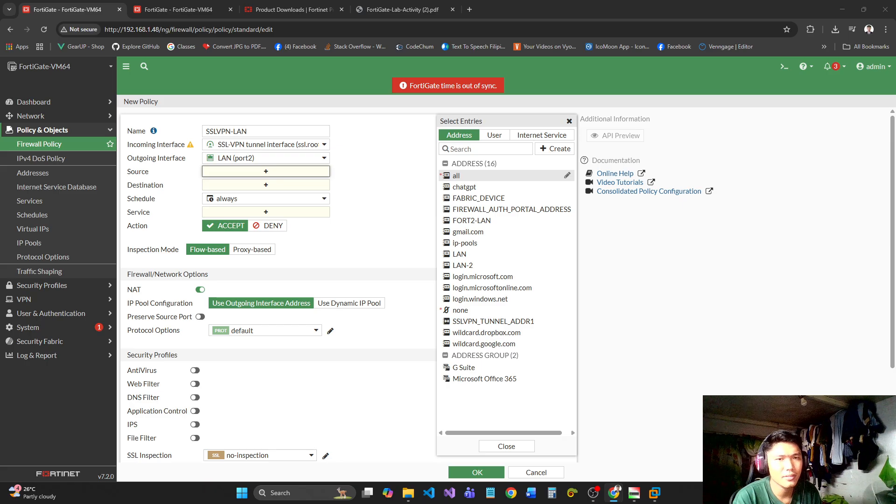
click(264, 176)
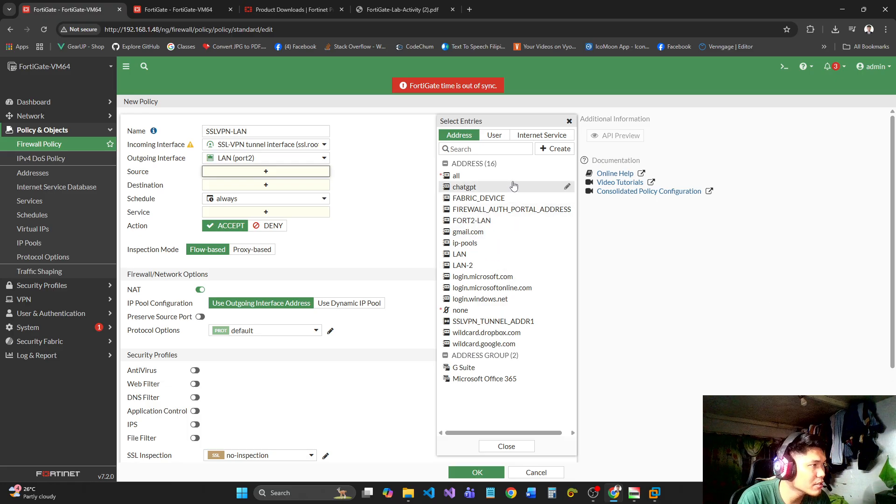
click(461, 245)
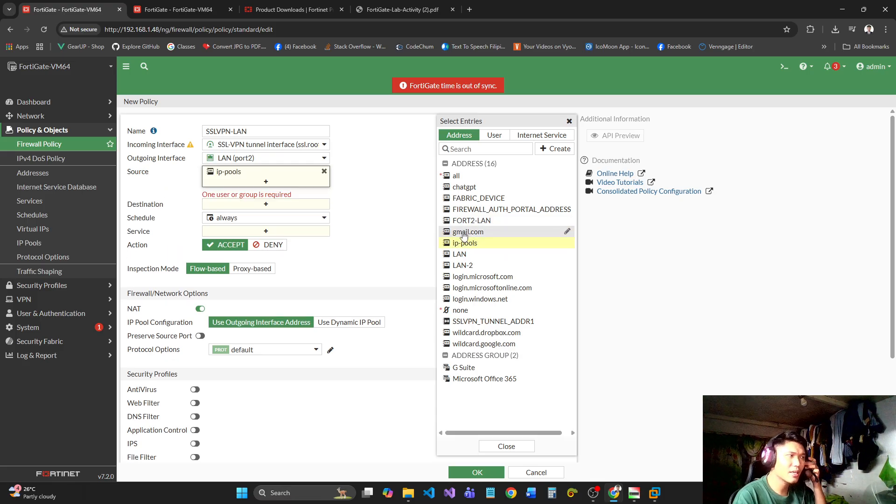
click(324, 171)
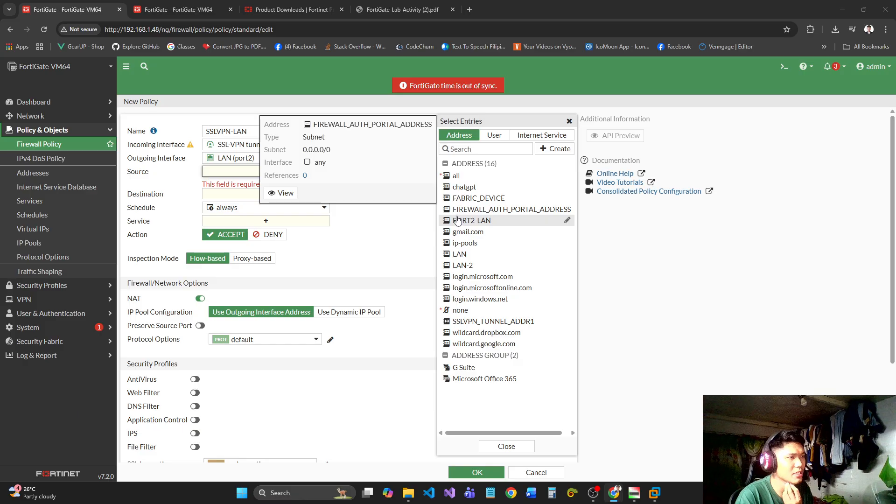
click(494, 135)
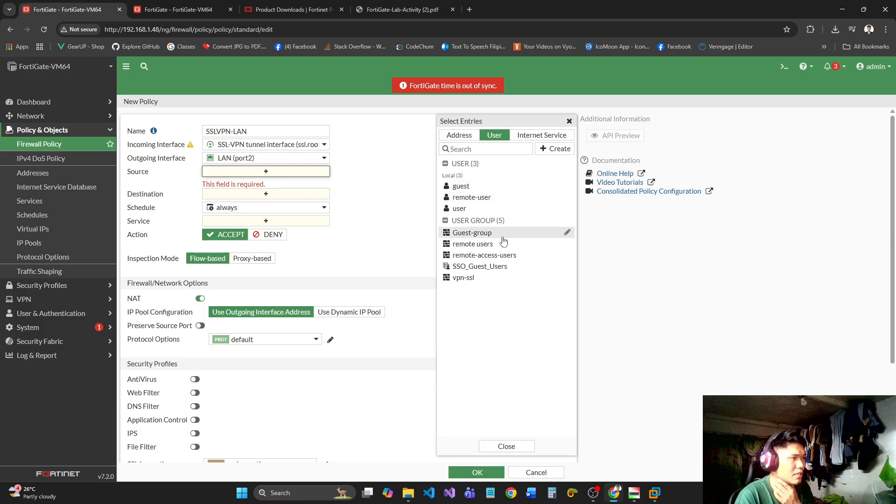
click(501, 256)
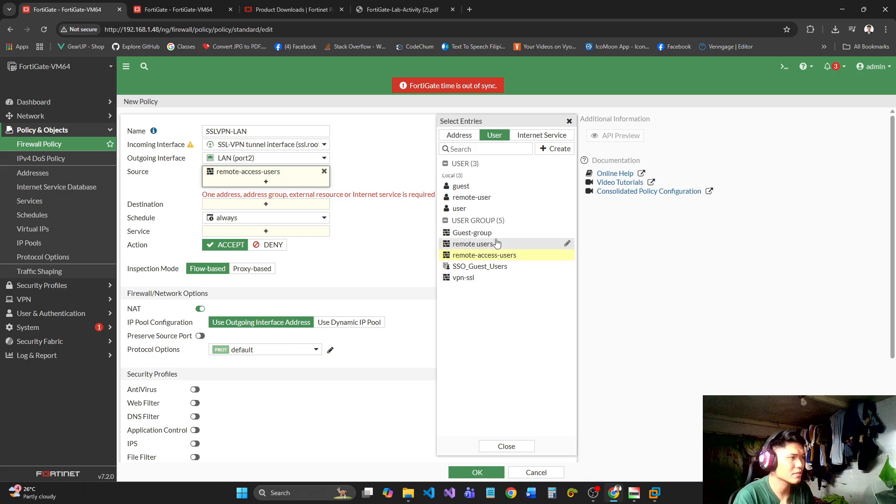
click(475, 211)
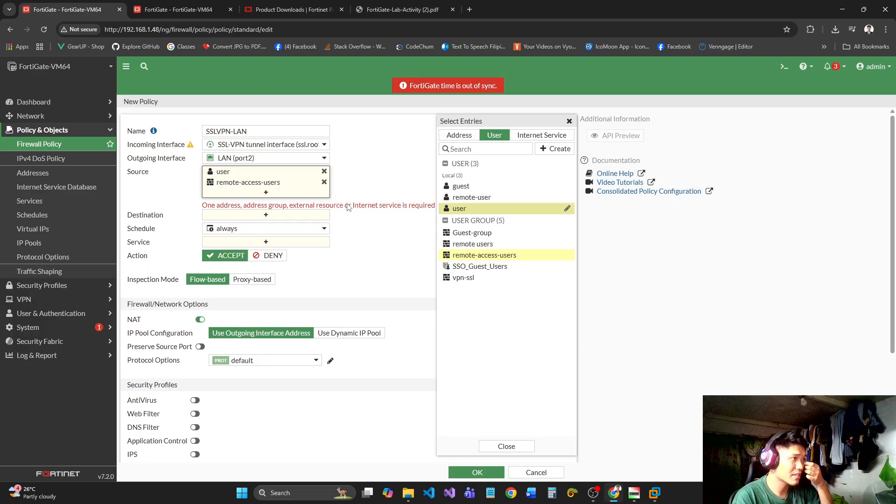
click(291, 215)
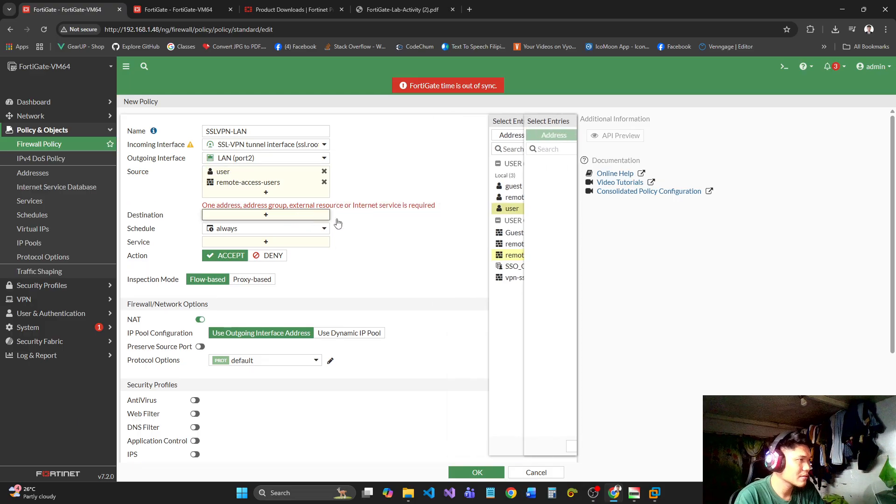
click(324, 171)
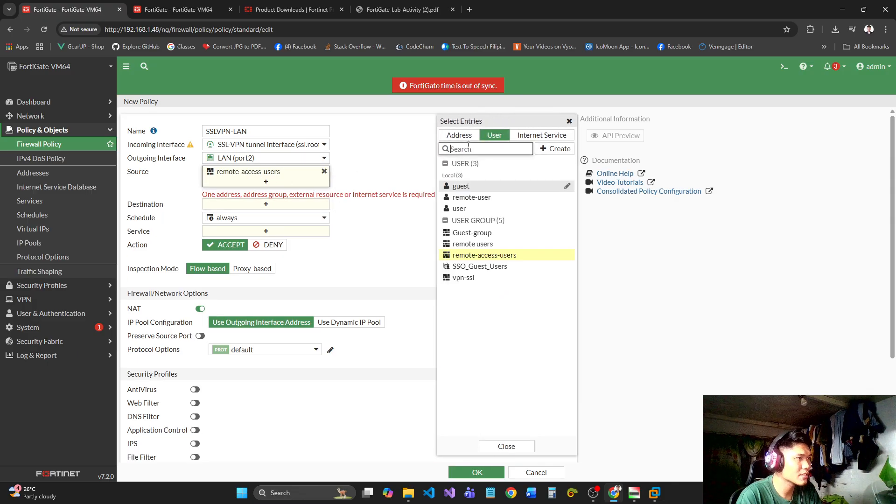
Add the remote users group to the policy's source and set the destination to the LAN address.
click(473, 244)
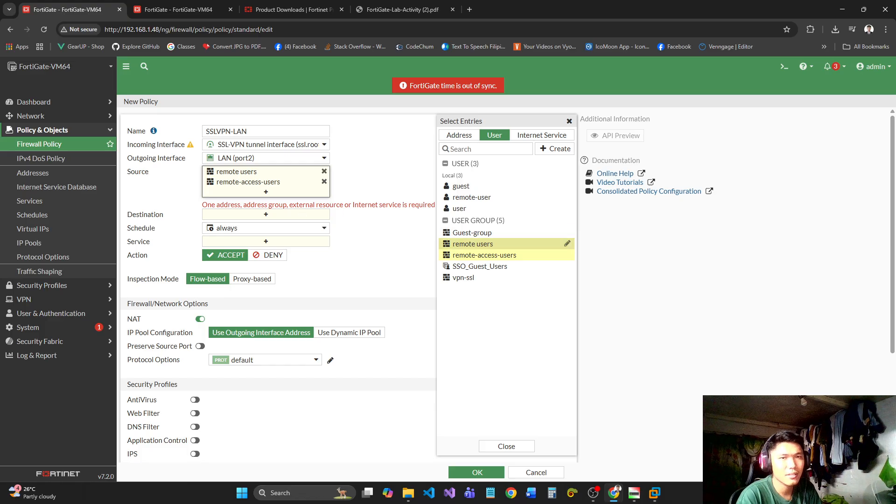
click(462, 136)
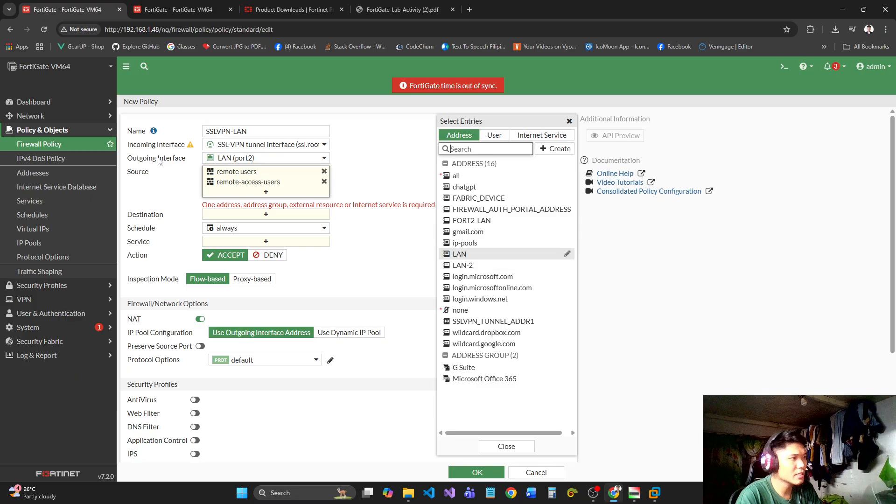
click(265, 215)
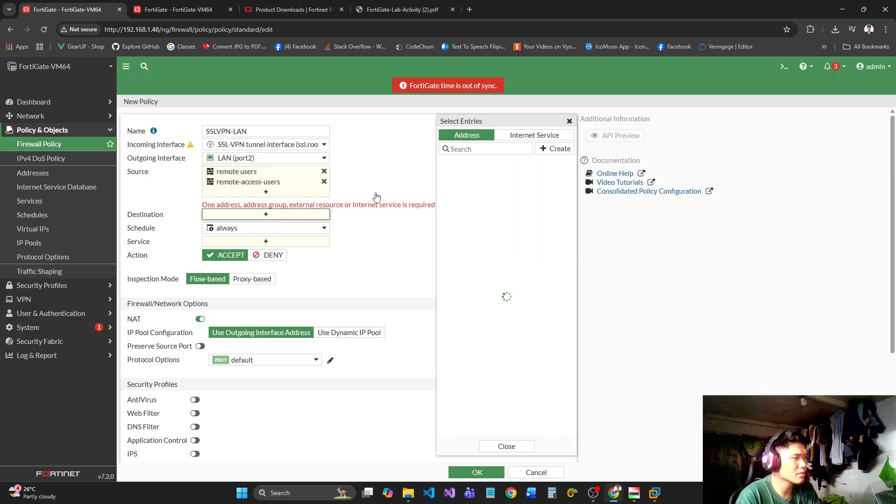
click(460, 254)
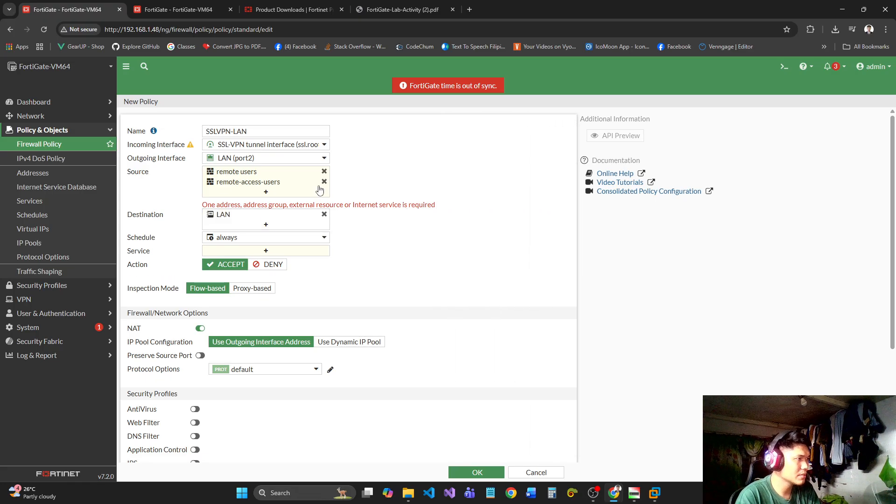
Remove the remote users group from the policy's source and add the ip-pools address beside remote-access-users.
mouse_move(326, 184)
click(325, 171)
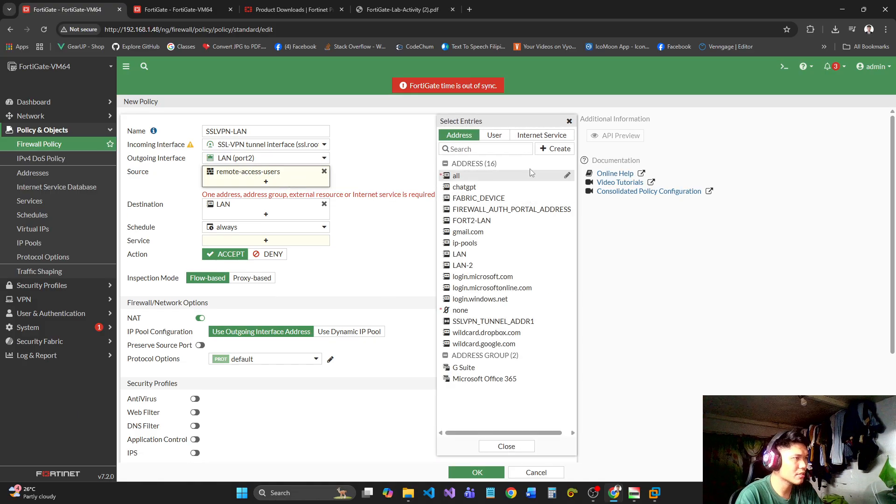
click(485, 242)
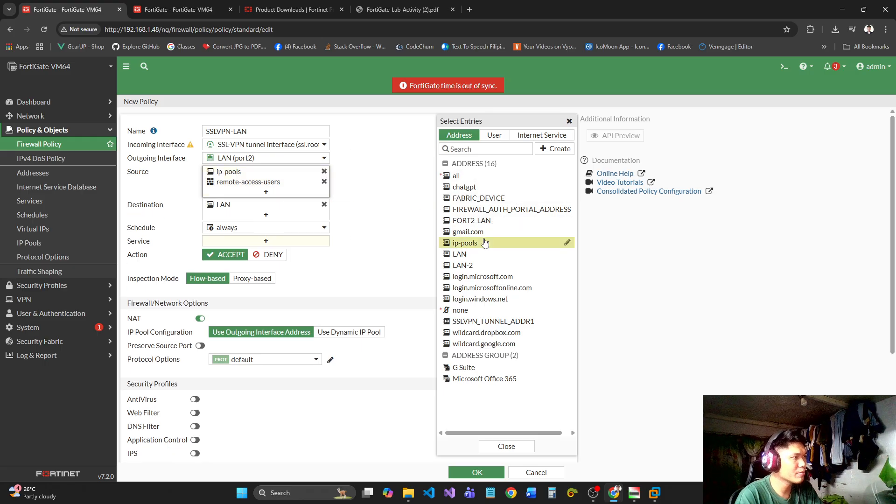
click(365, 240)
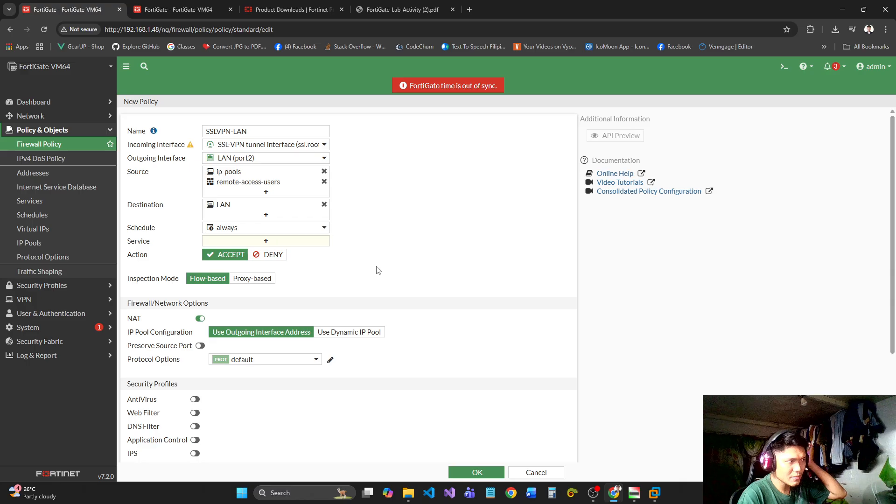
Set the policy's service to ALL.
click(289, 241)
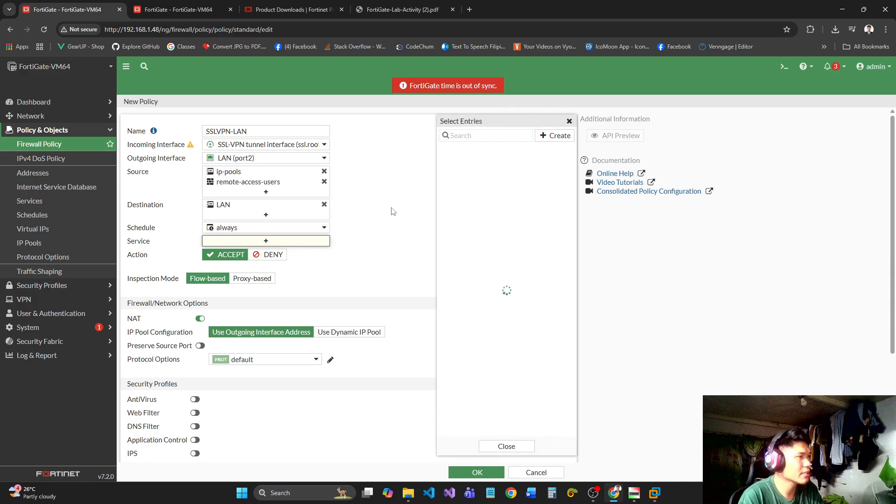
click(471, 173)
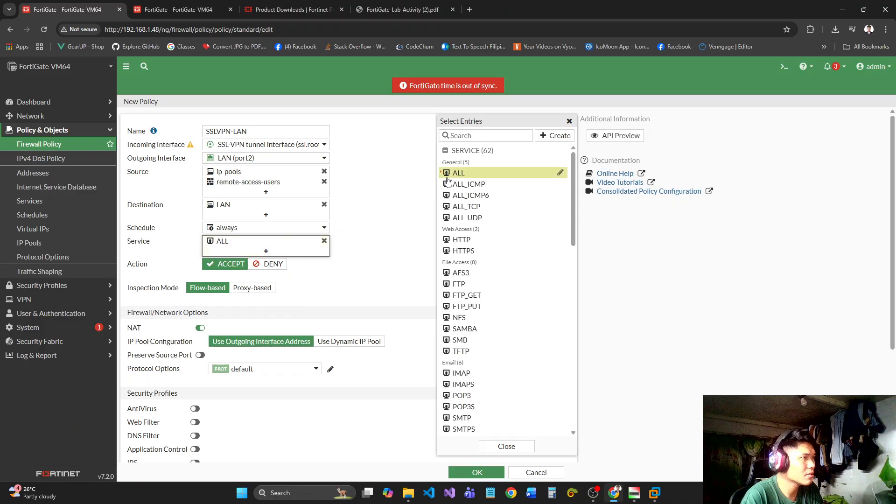
click(377, 236)
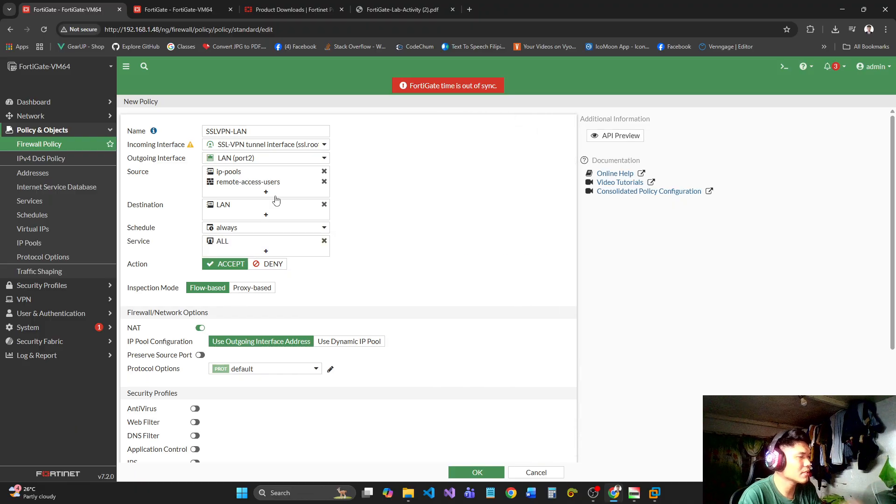
Review the policy's interface and source entries, including the members of the remote-access-users group.
mouse_move(276, 185)
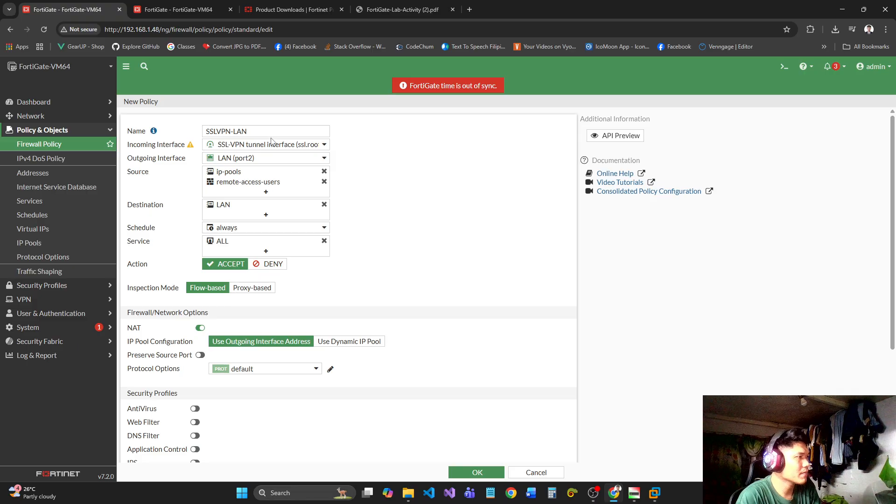
mouse_move(274, 148)
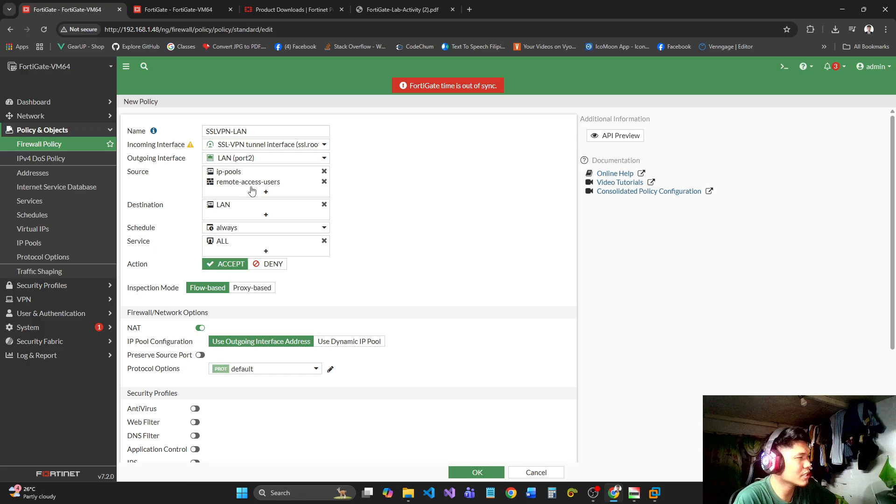
mouse_move(231, 187)
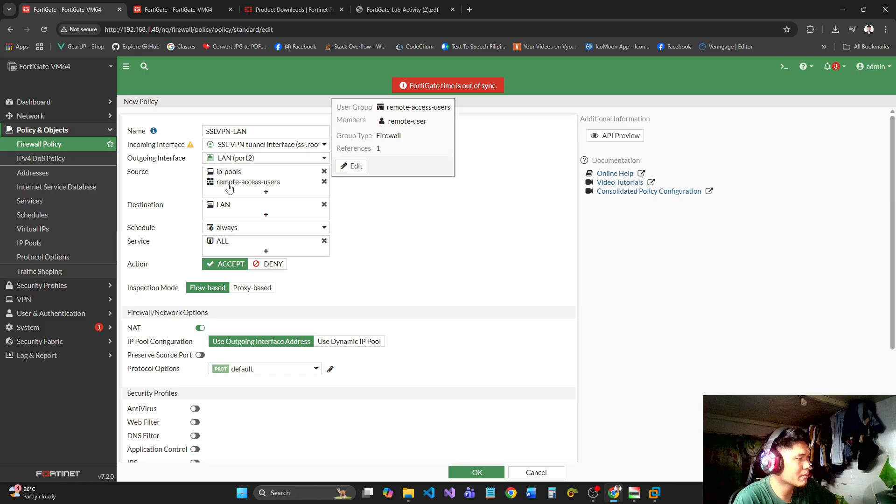
drag(392, 124, 451, 107)
drag(388, 122, 431, 124)
click(392, 120)
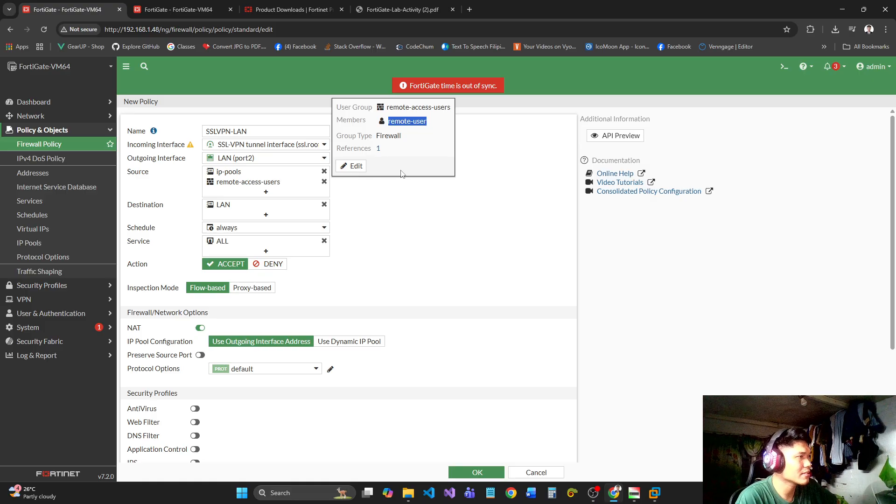
click(401, 217)
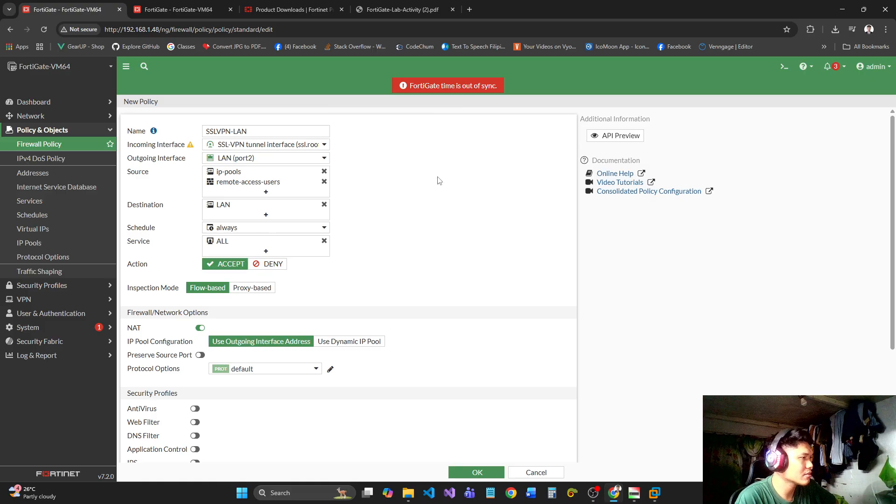
Turn off NAT for the SSLVPN-LAN policy.
scroll(438, 180, down, 1)
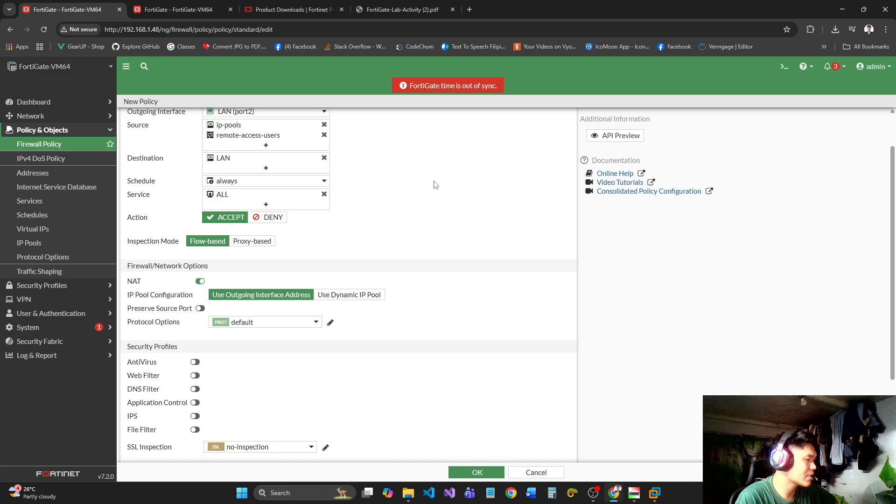
click(200, 281)
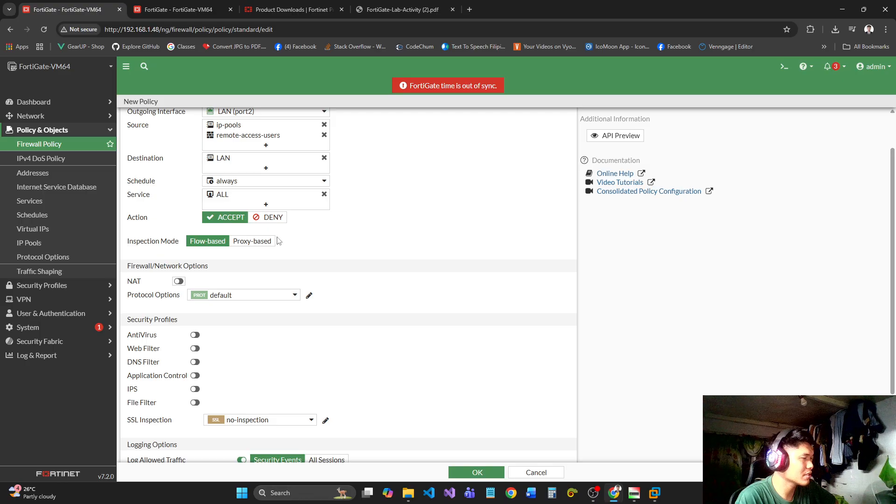
scroll(422, 167, up, 1)
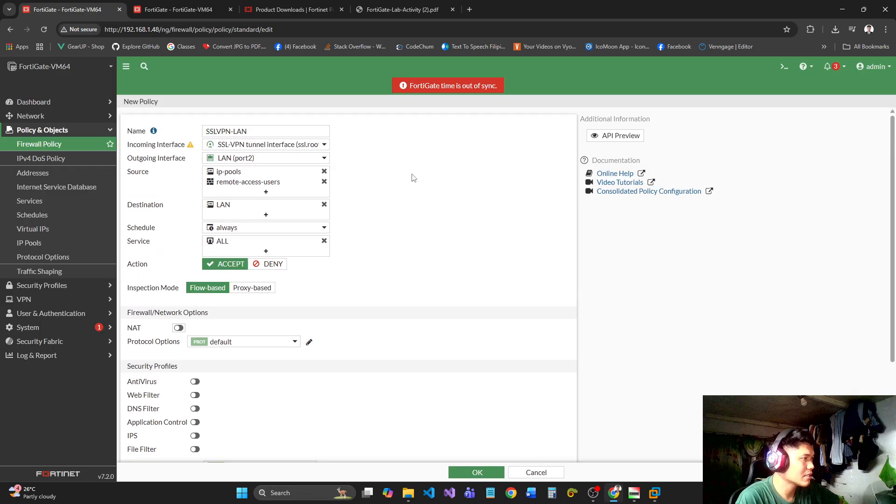
Set allowed-traffic logging to All Sessions and save the SSLVPN-LAN policy.
scroll(556, 199, down, 3)
click(321, 375)
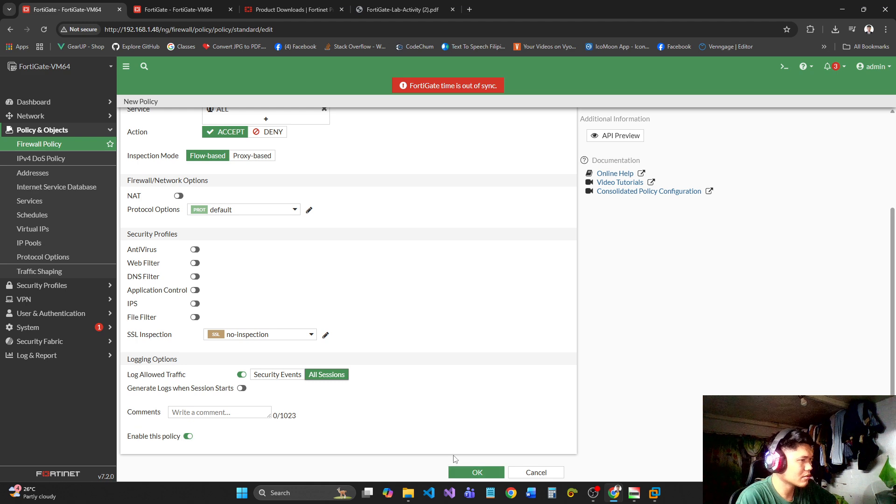
scroll(472, 391, up, 3)
scroll(481, 420, down, 3)
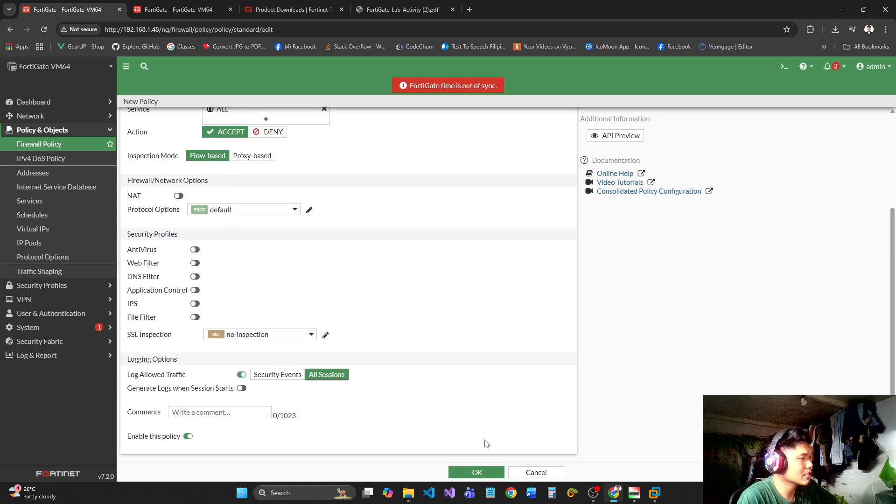
click(472, 474)
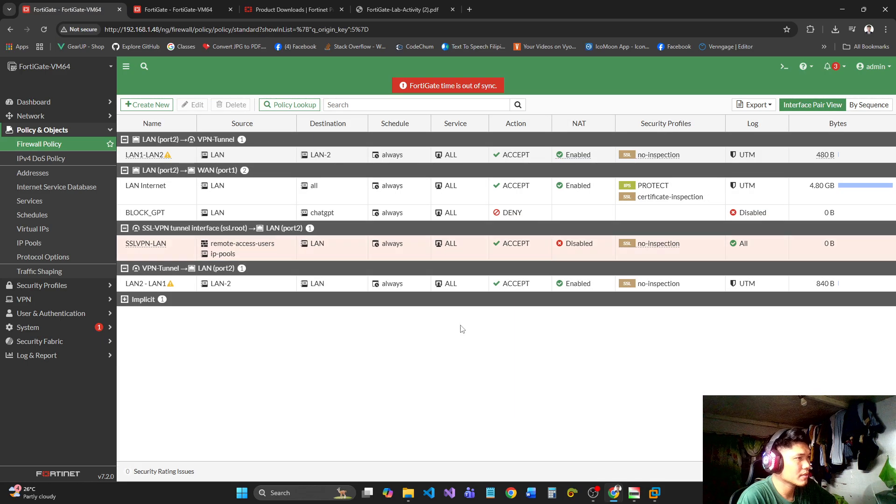
Reload the firewall policy list to check the saved SSLVPN-LAN entry.
right_click(588, 253)
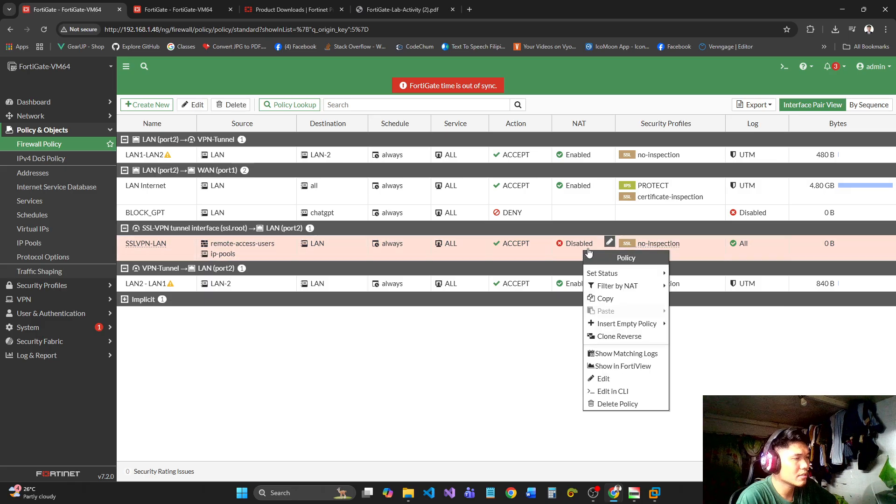
click(493, 382)
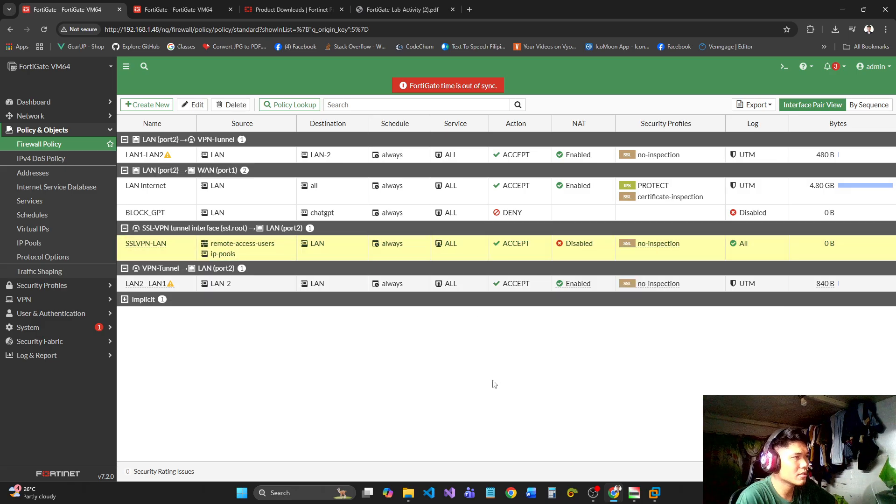
click(40, 30)
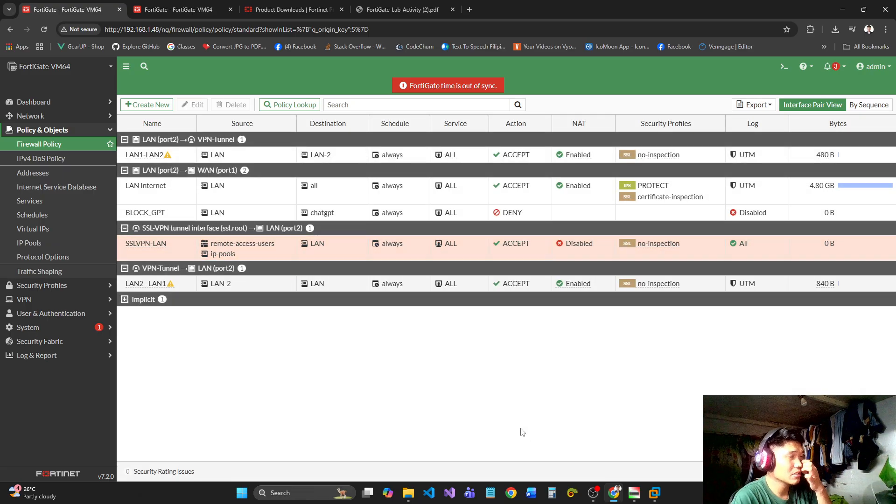
Search the computer's installed apps for FortiClient using "forti".
click(295, 500)
text(fo)
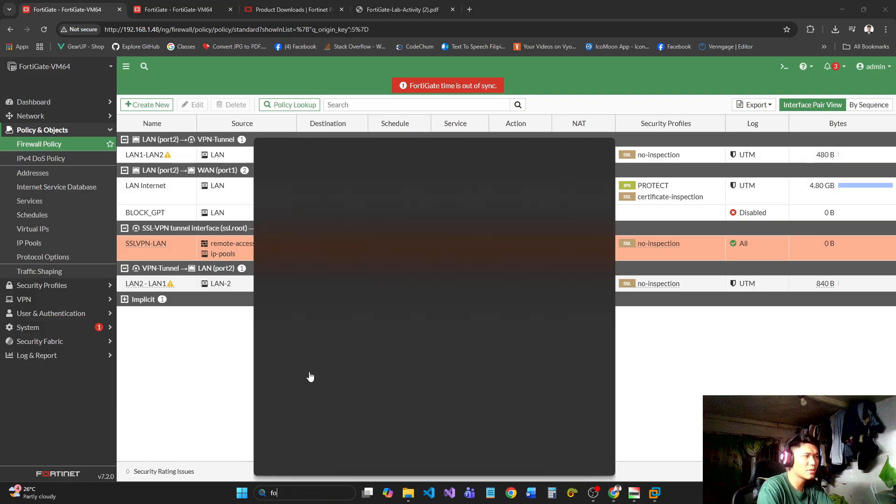
text(ri)
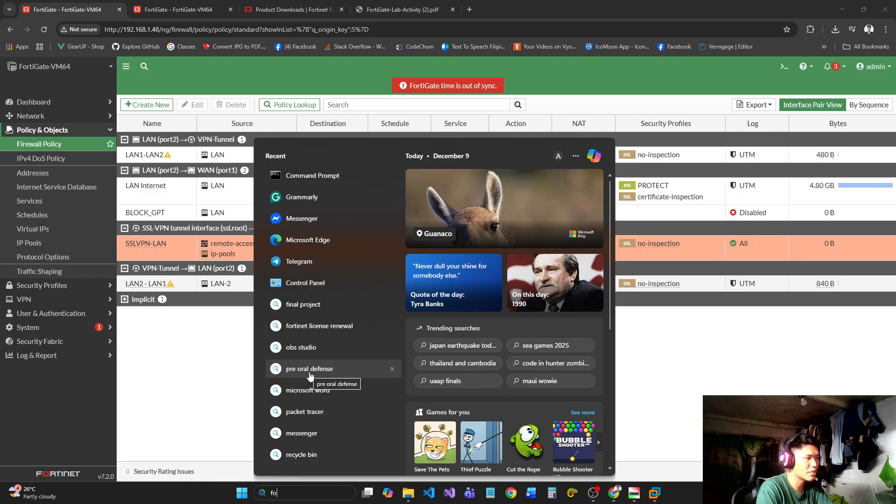
text(rti)
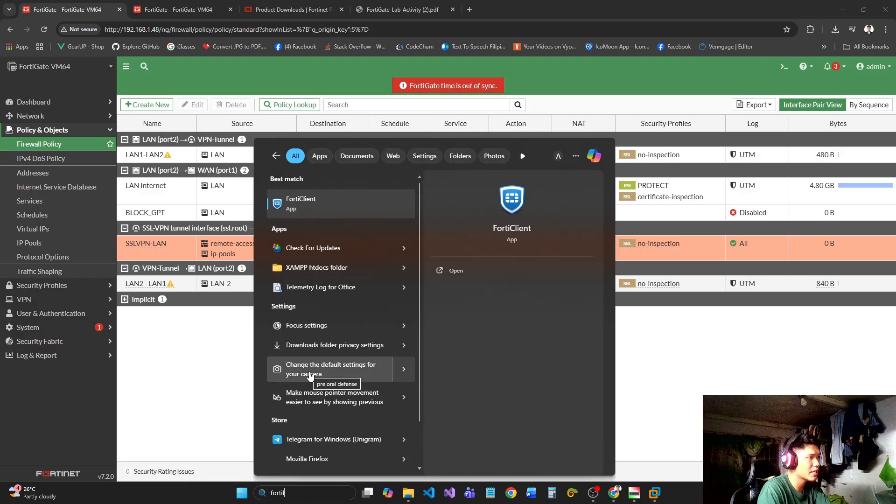
key(BackSpace)
key(BackSpace)
key(BackSpace)
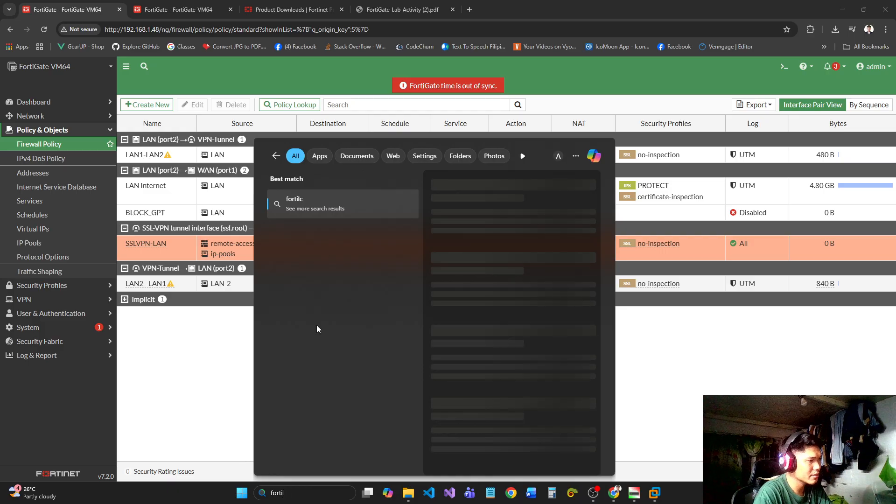
text(i)
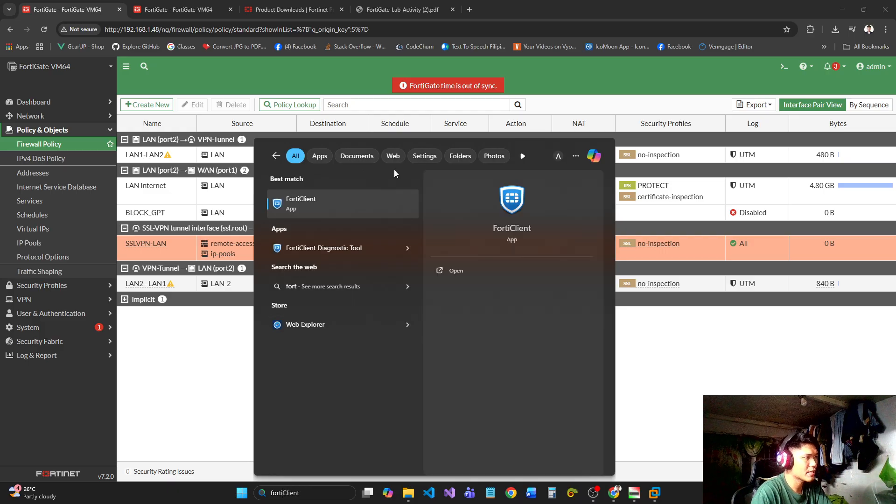
Switch to the Fortinet Product Downloads page and look over the FortiClient editions and their platform downloads.
click(178, 10)
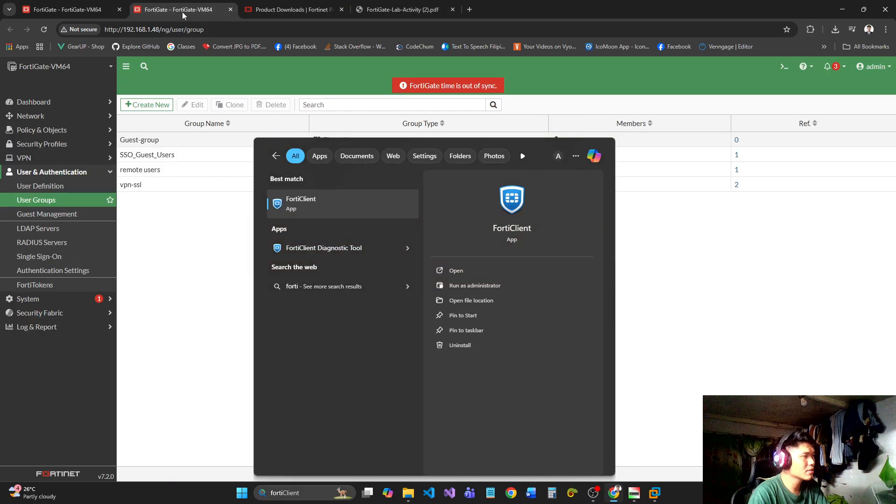
click(294, 9)
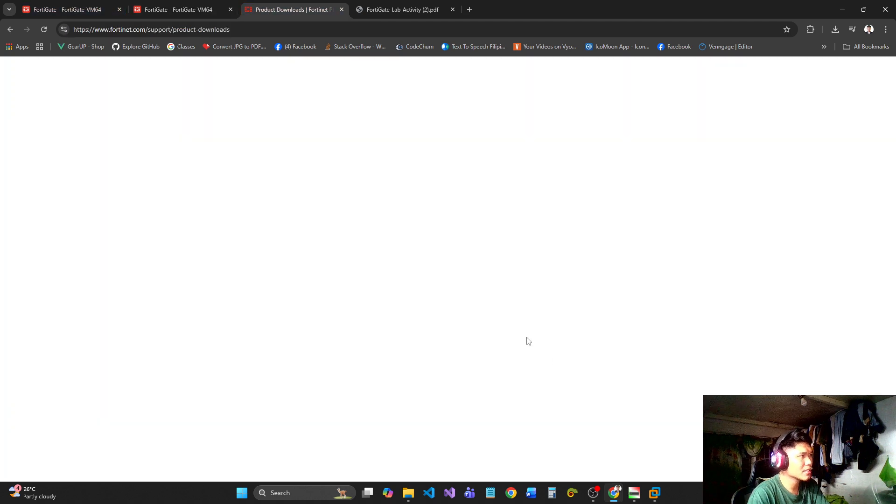
click(274, 34)
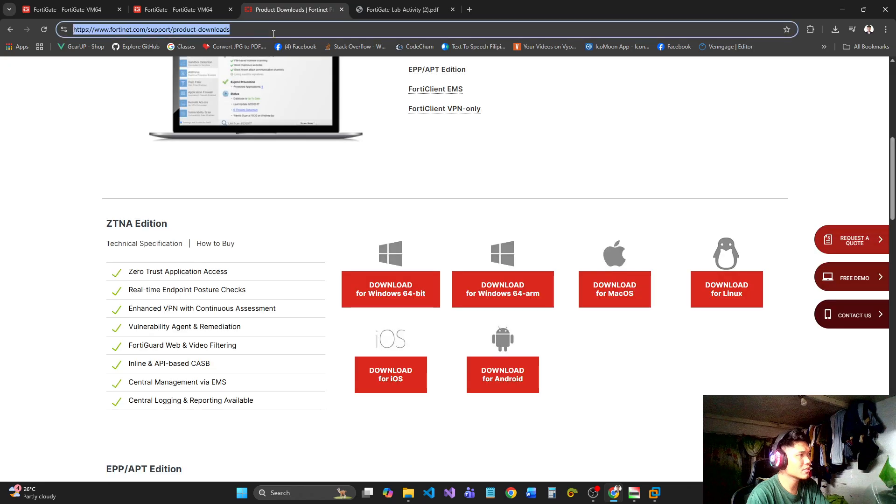
click(301, 26)
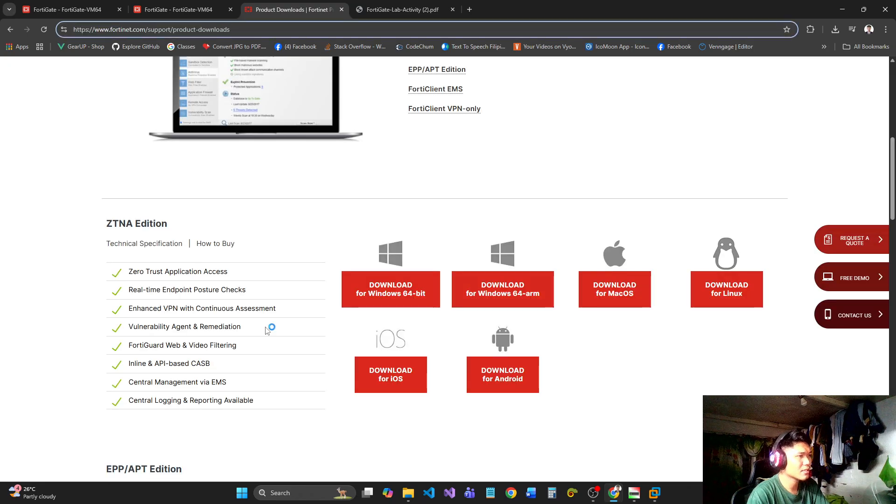
scroll(267, 330, up, 2)
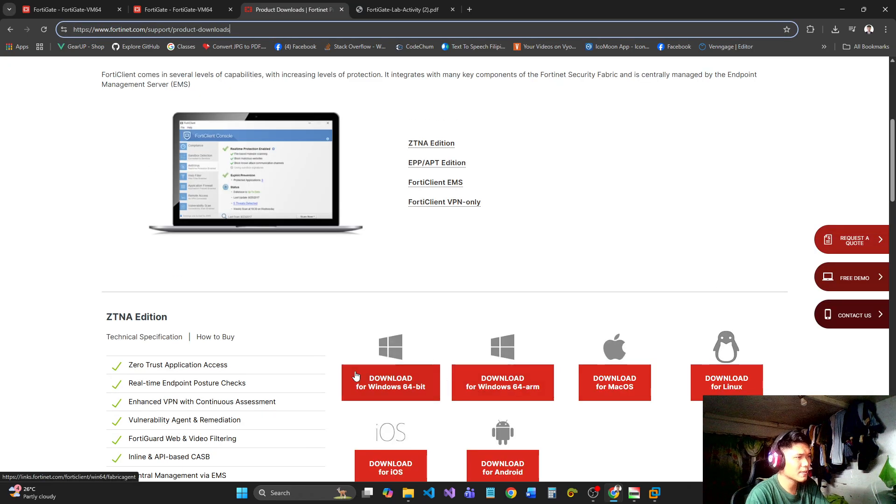
scroll(439, 329, down, 2)
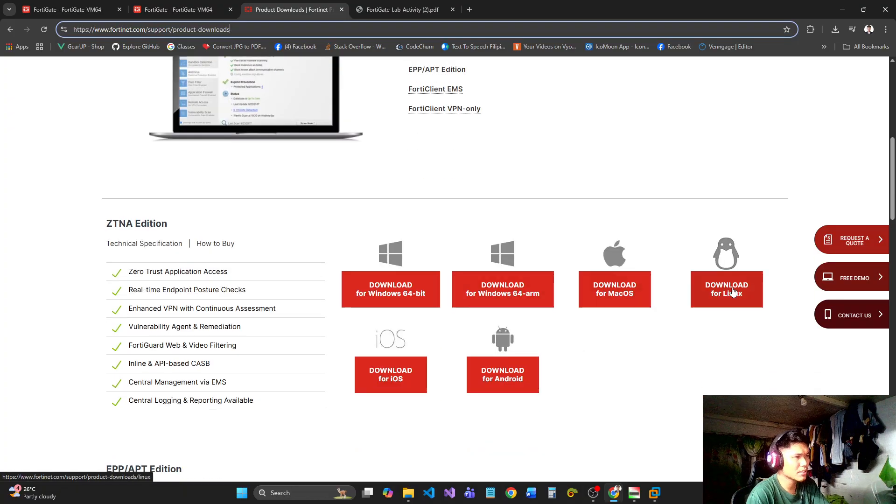
Review the SSLVPN-LAN entry in the FortiGate policy list and the SSL VPN section of the lab activity PDF.
click(74, 9)
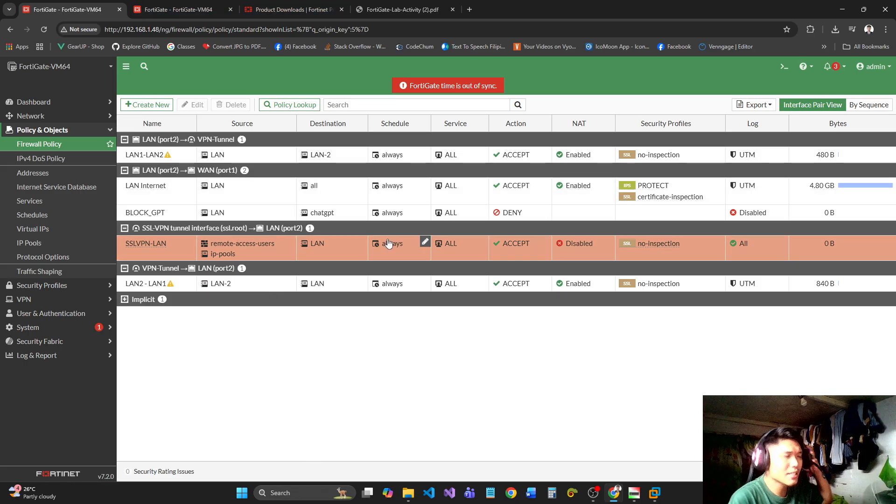
mouse_move(384, 244)
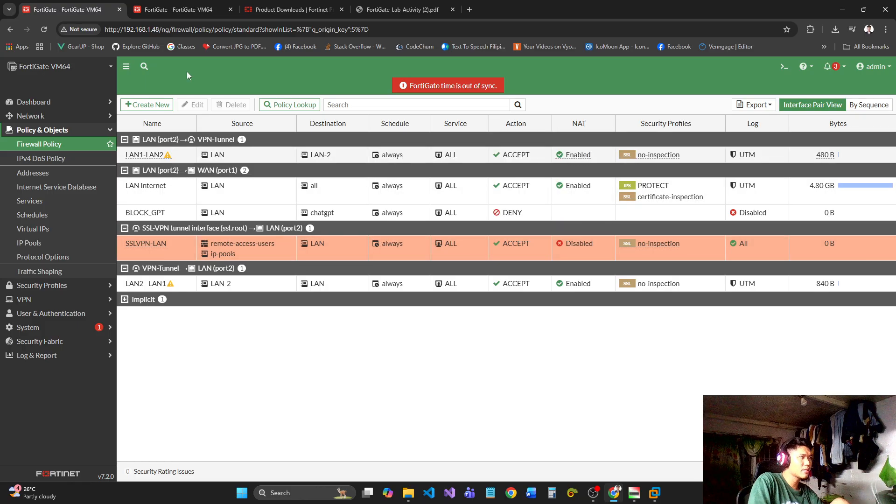
click(398, 9)
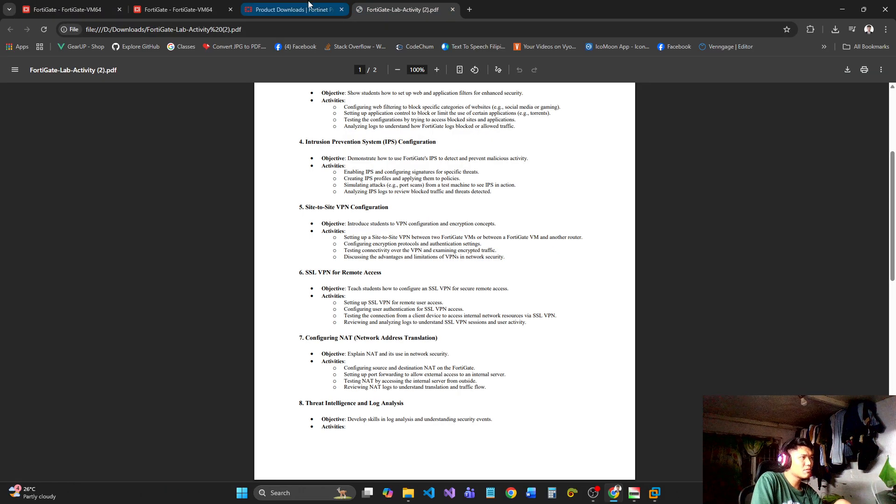
click(93, 7)
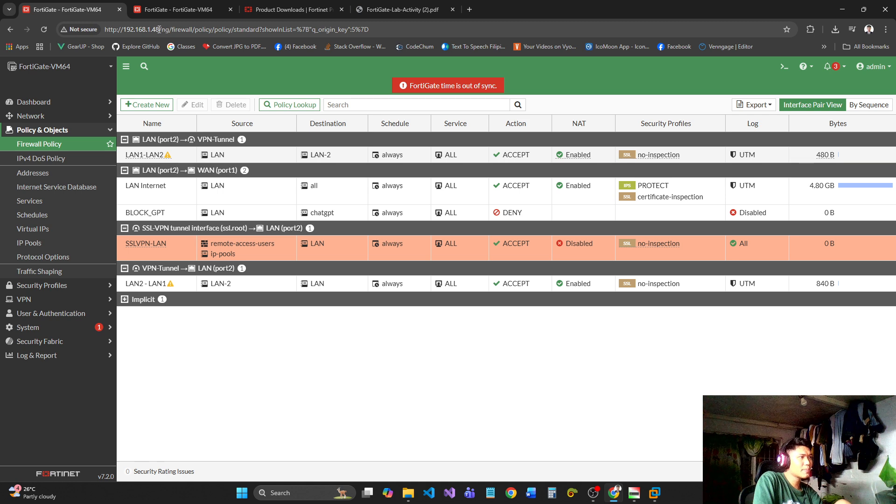
click(159, 29)
click(159, 29)
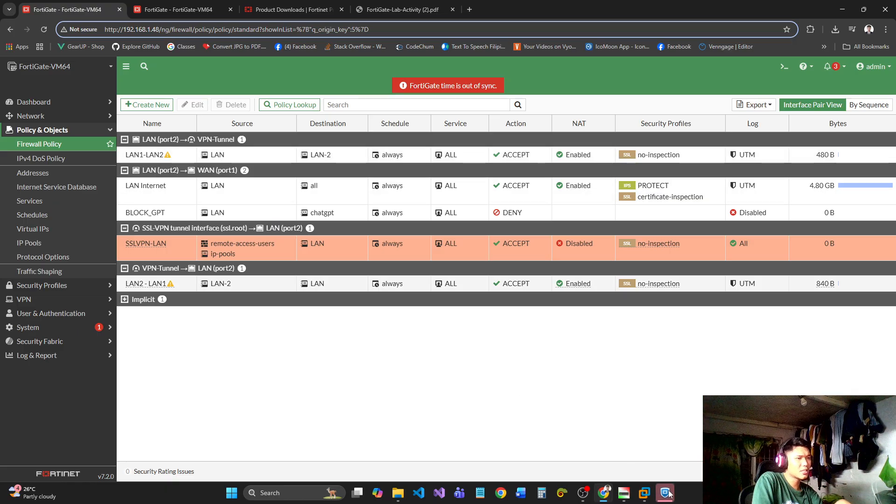
Switch to VMware Workstation and check the desktop of the Windows 10 x64 (2) virtual machine.
mouse_move(670, 494)
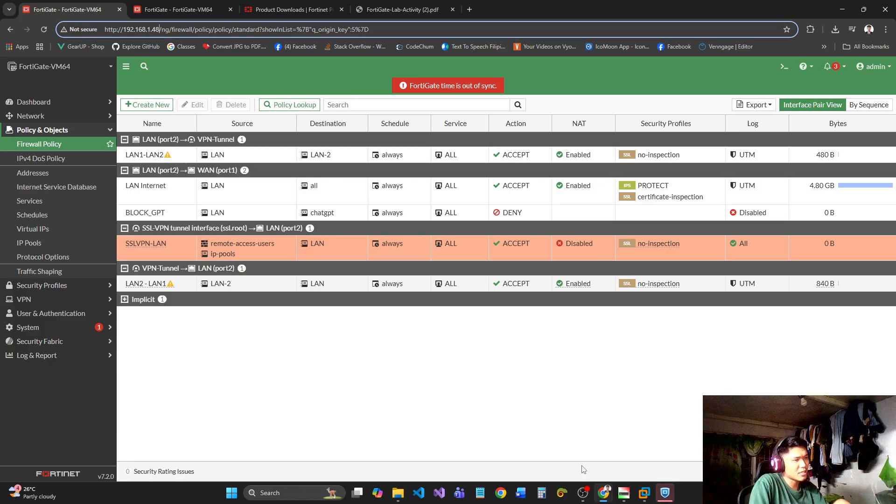
click(645, 494)
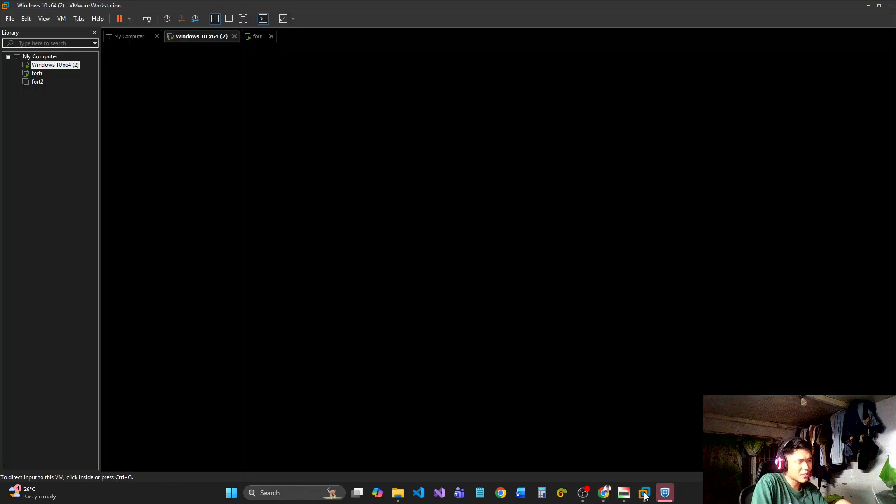
click(256, 111)
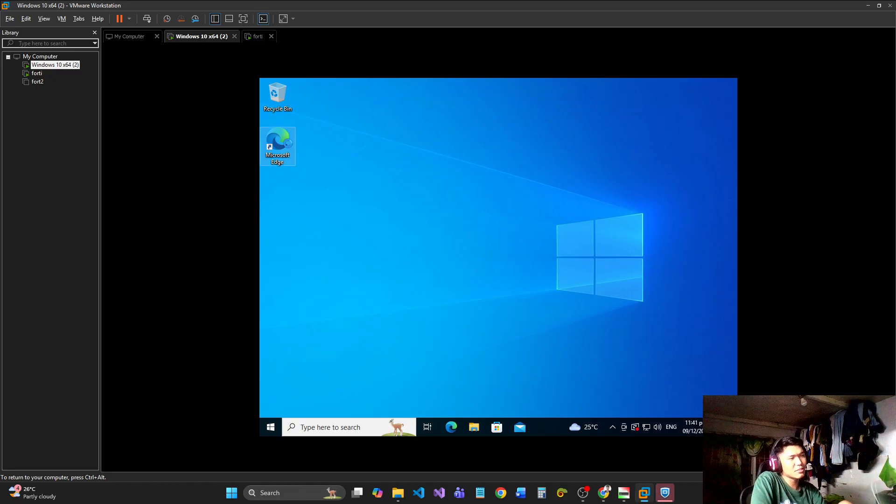
double_click(288, 146)
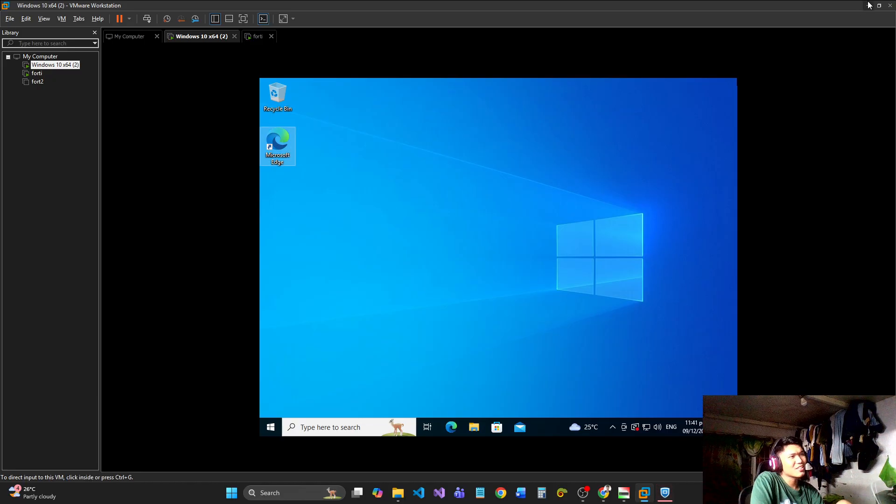
Switch to FortiClient, show its remote access connections and delete the existing Pogiako VPN connection.
click(665, 493)
click(671, 492)
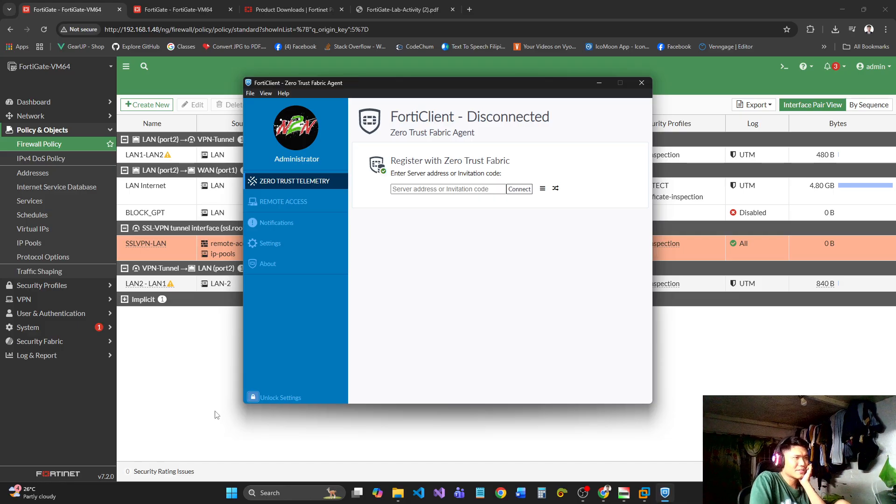
click(284, 397)
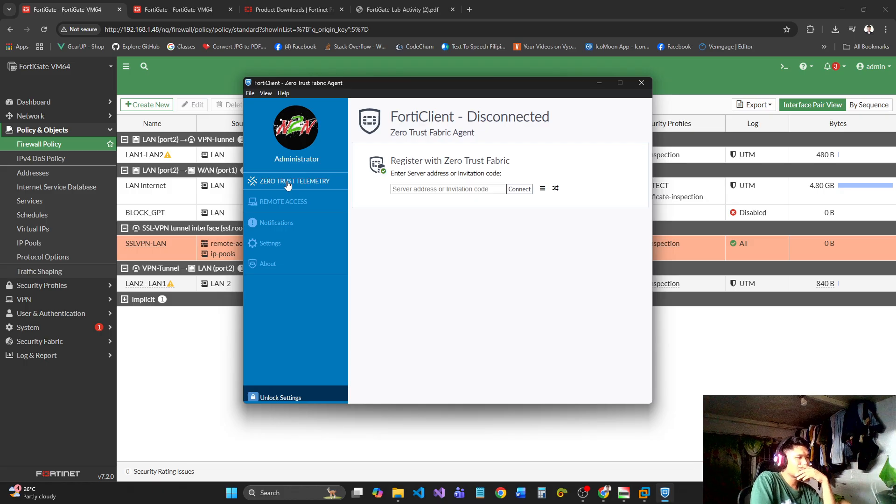
click(285, 201)
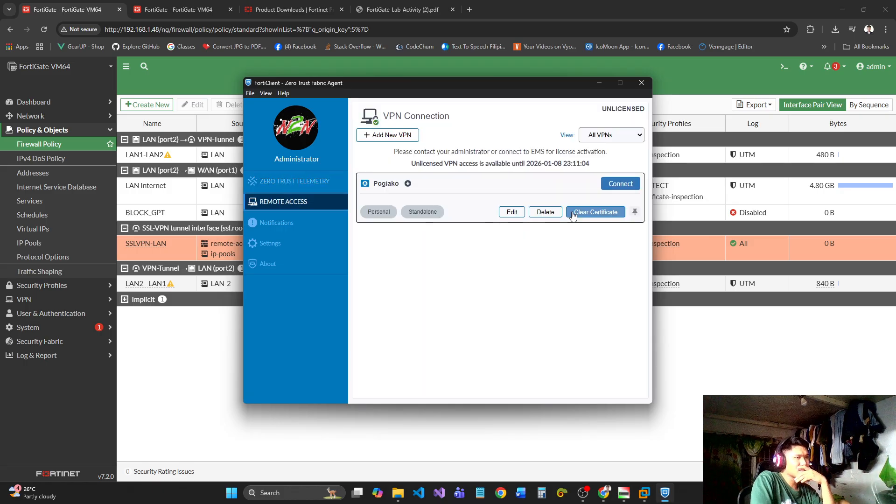
click(545, 212)
click(428, 212)
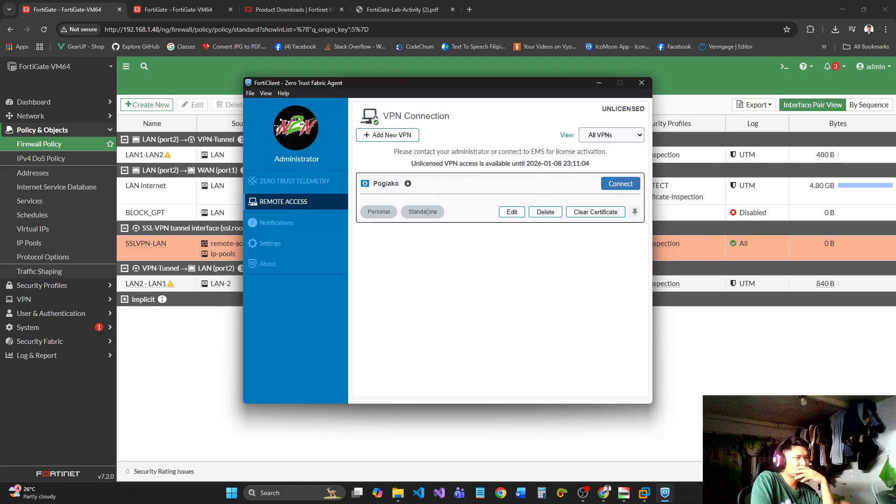
Add a new SSL-VPN connection named remoteuser with remote gateway user.com and enable a custom port.
click(406, 137)
click(484, 161)
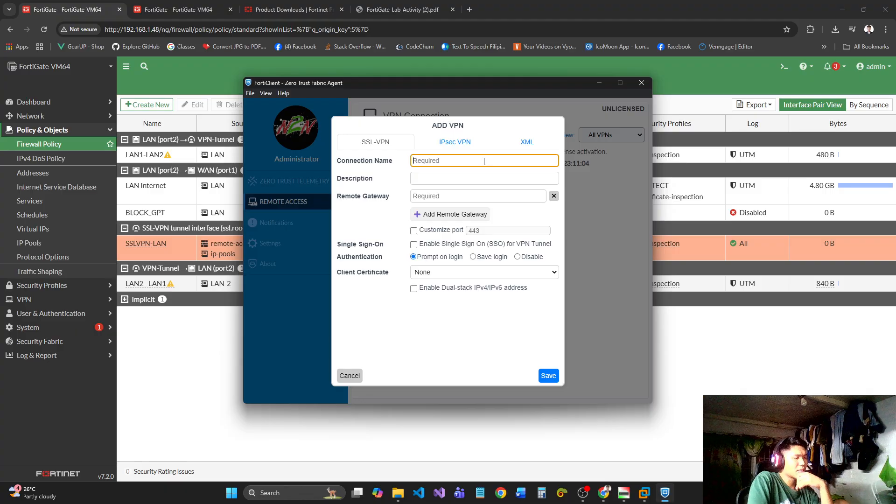
text(remote)
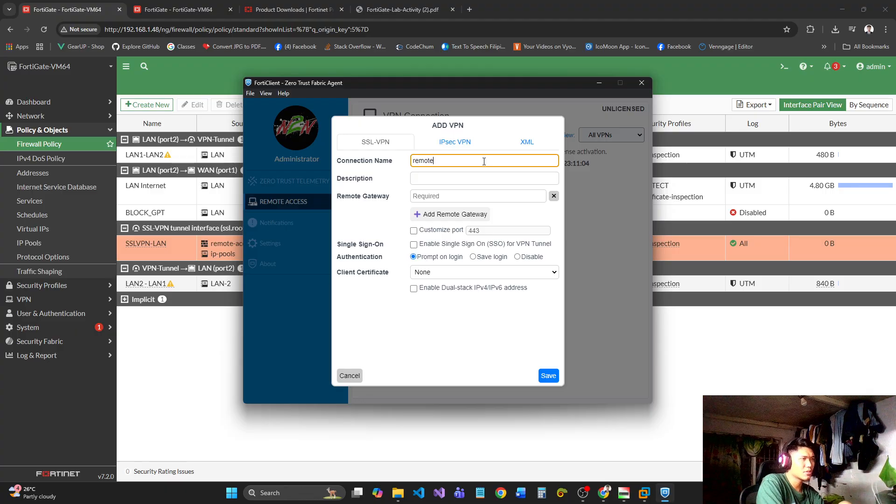
text(user)
key(Tab)
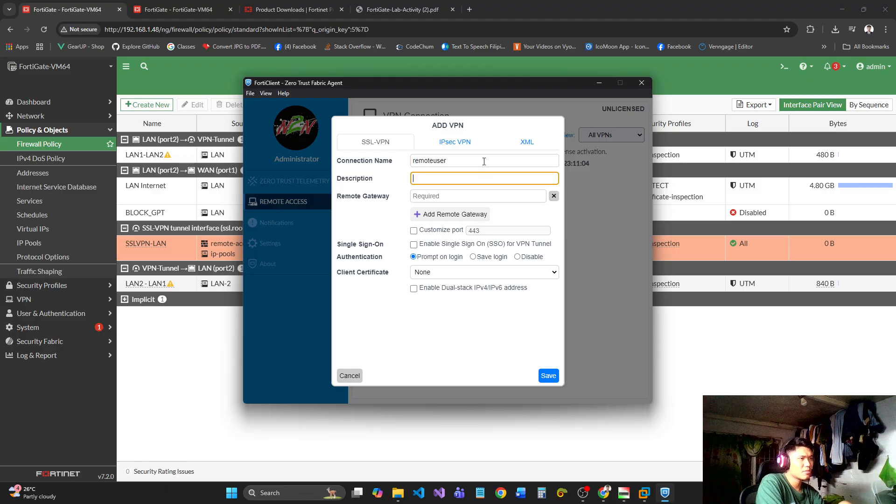
key(Tab)
text(u)
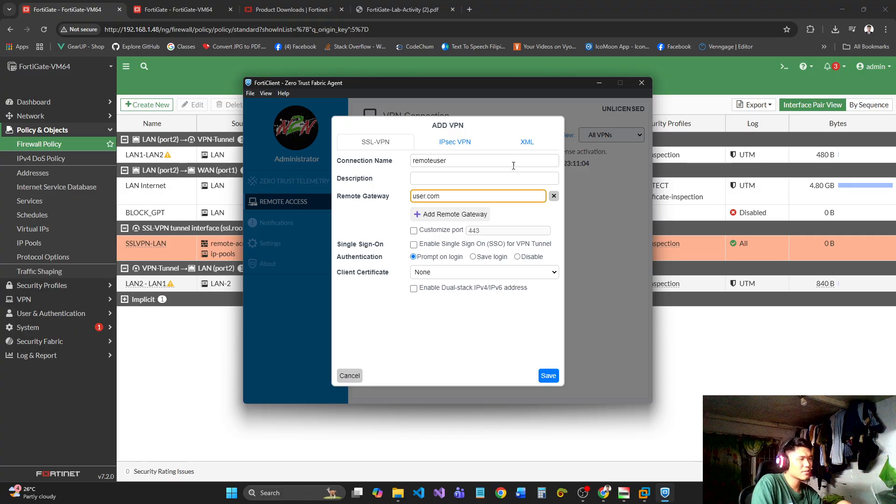
click(414, 231)
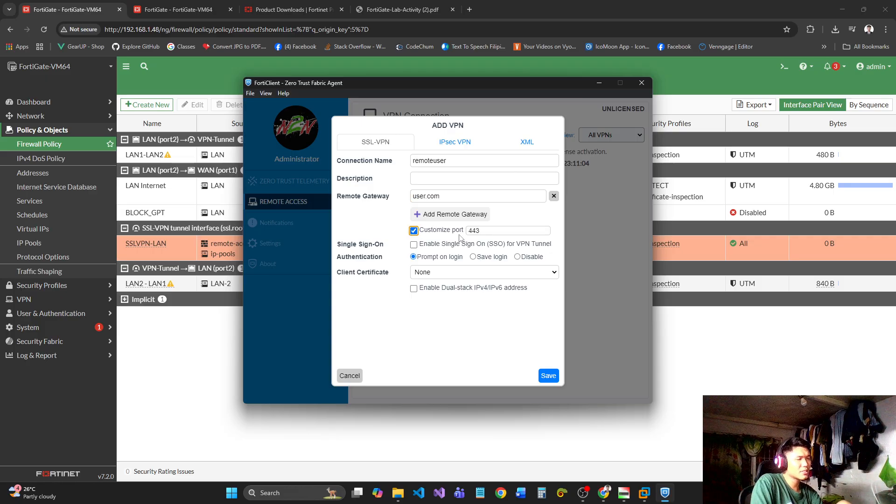
Switch to the FortiGate web console and copy the listening port from its SSL-VPN settings.
click(155, 6)
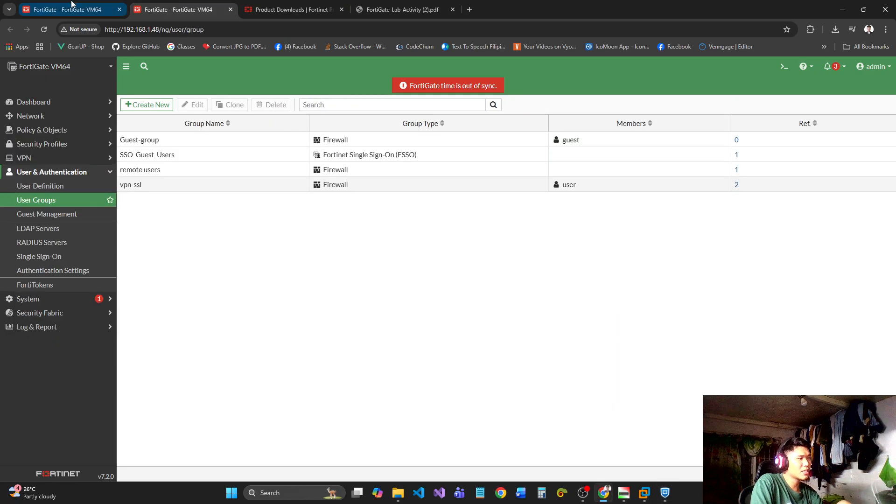
click(72, 7)
click(156, 6)
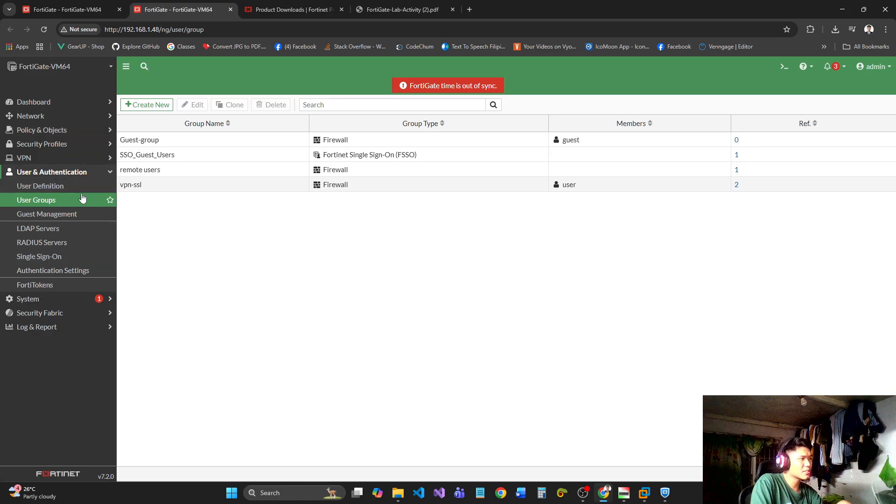
click(72, 160)
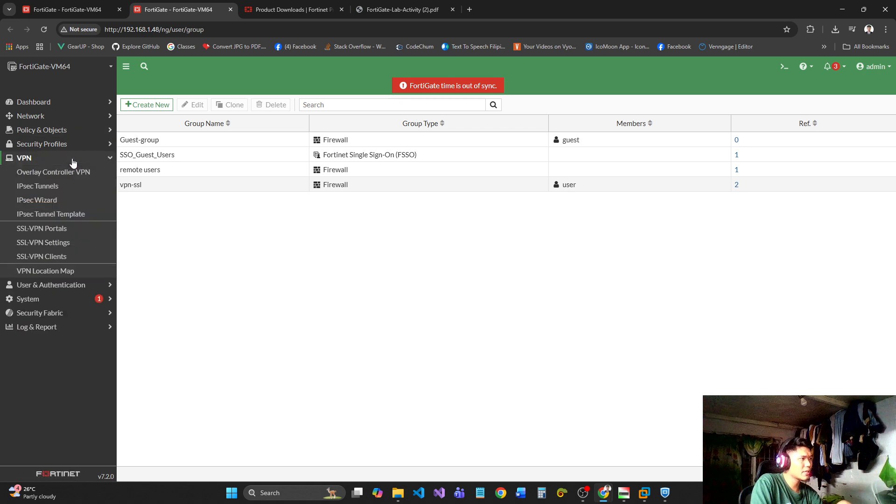
click(81, 242)
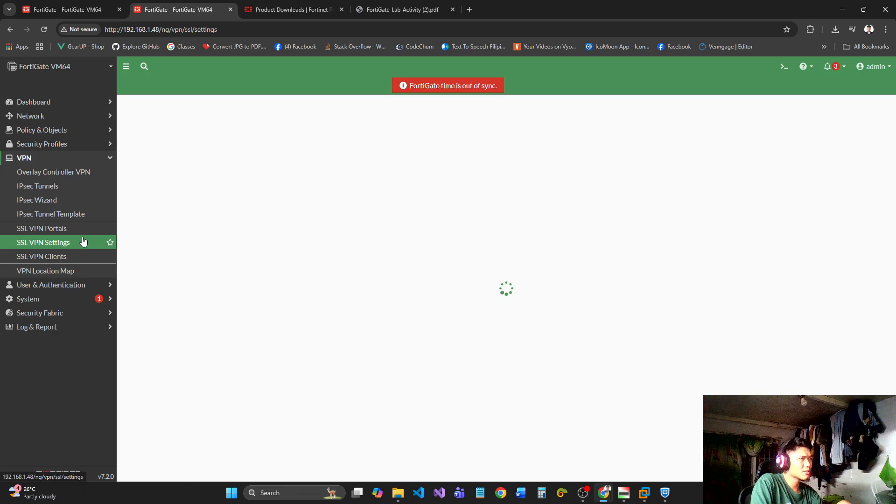
double_click(258, 182)
key(ctrl+c)
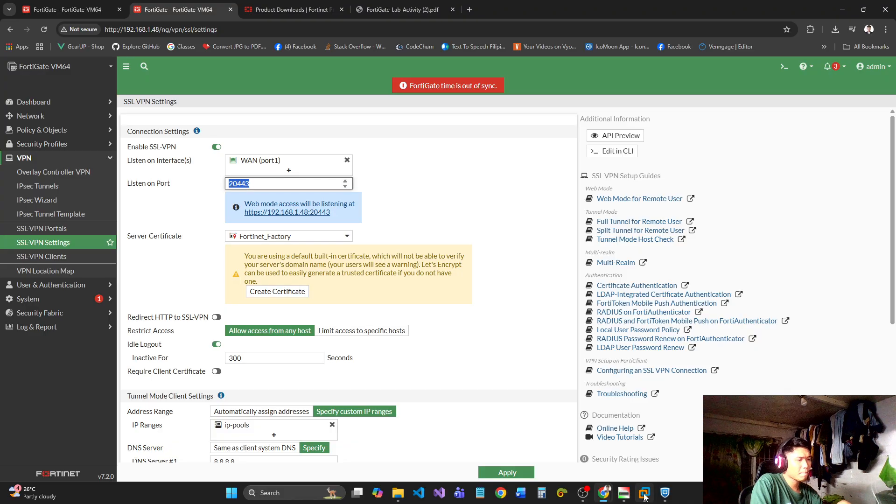
Return to FortiClient, set the connection's custom port to 20443 and save the remoteuser VPN.
click(665, 493)
double_click(484, 231)
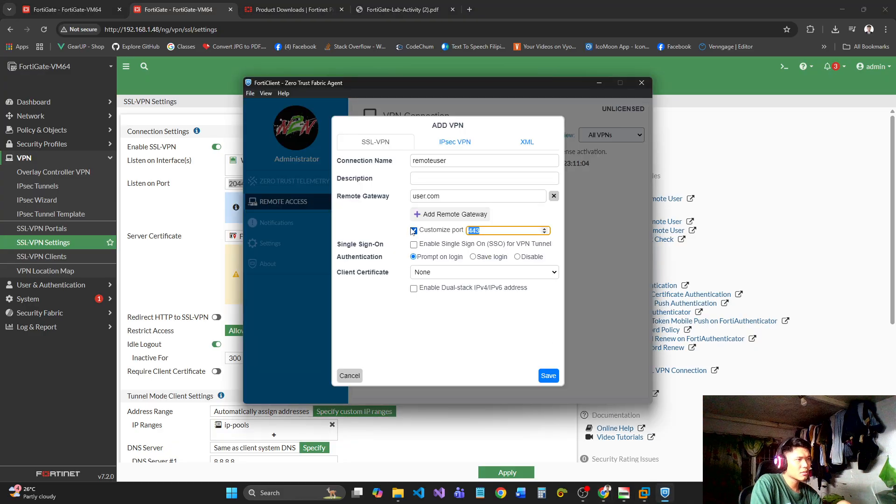
key(ctrl+v)
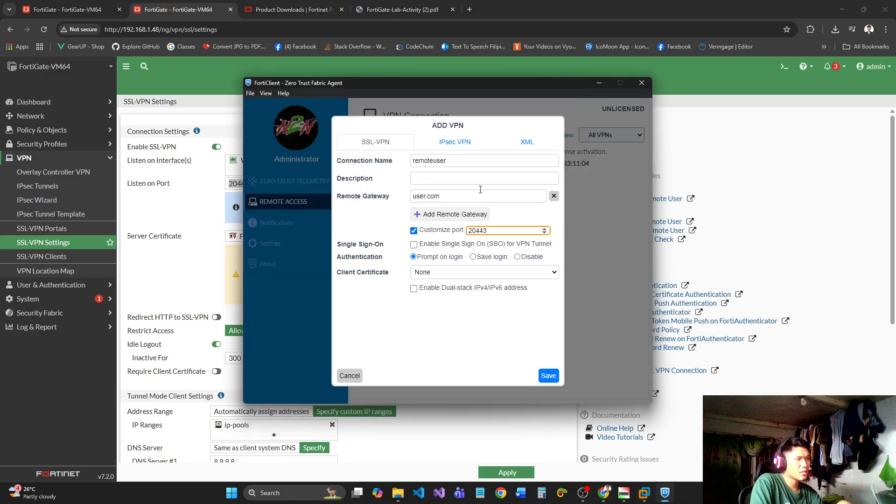
click(548, 376)
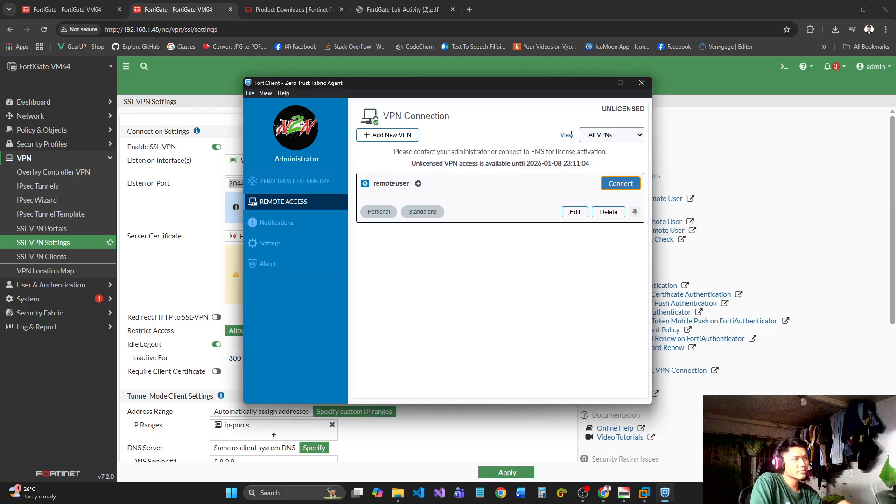
Start connecting the remoteuser VPN and look up the remote access account name in FortiGate's user definitions.
click(620, 187)
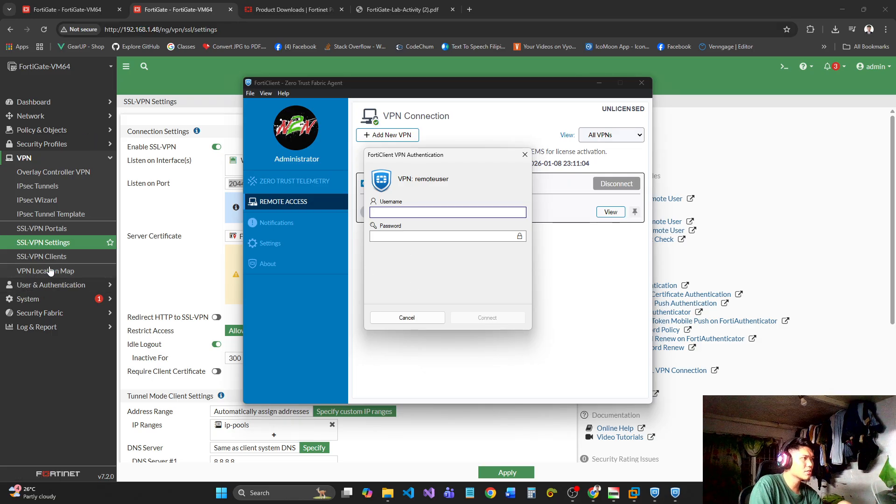
click(45, 285)
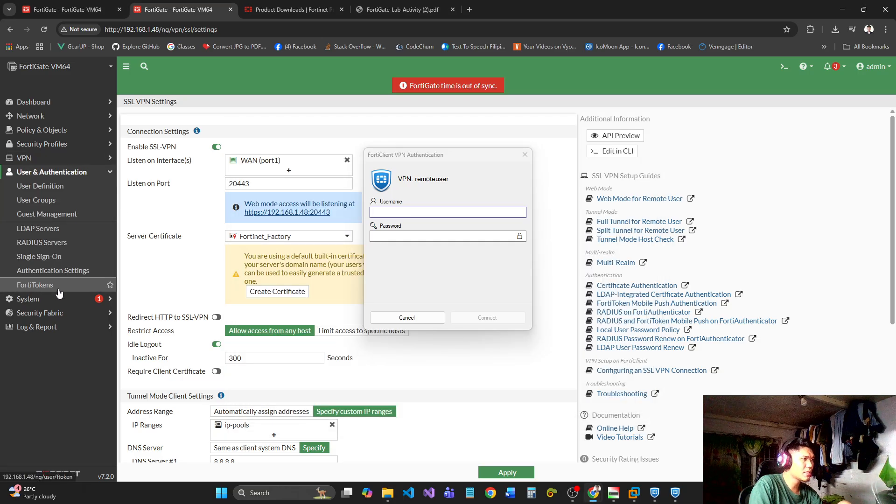
click(54, 187)
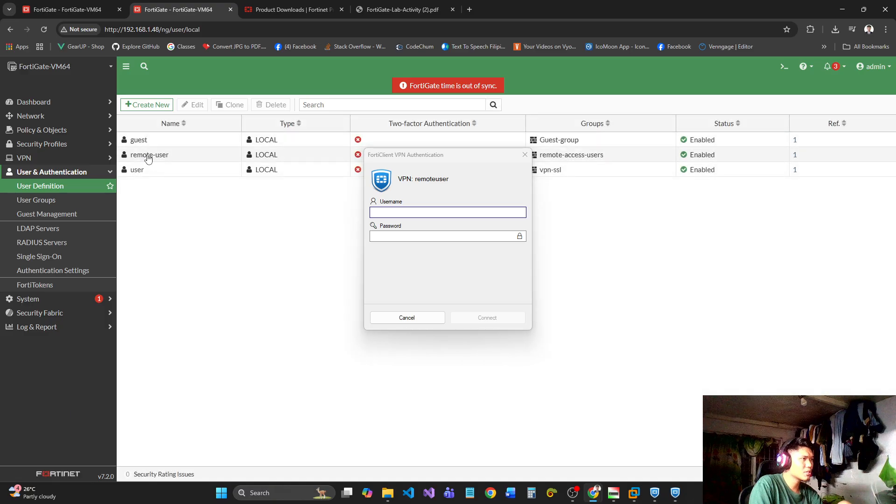
mouse_move(147, 159)
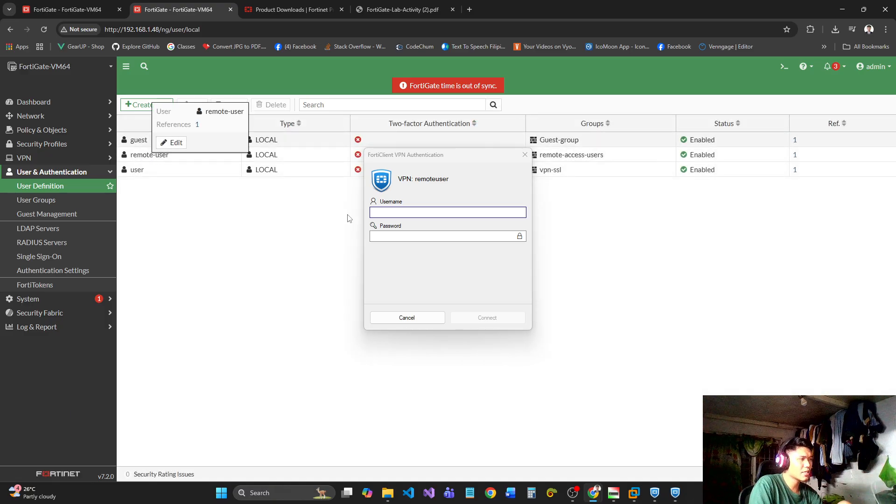
Try to log in to the VPN as remote-user with the account password, and dismiss the resulting warning.
click(389, 213)
text(remote-user)
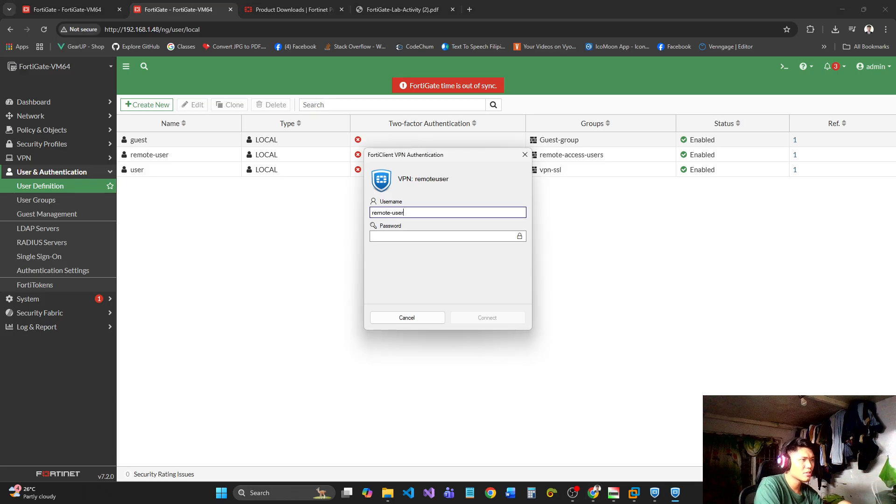
key(Tab)
text(***)
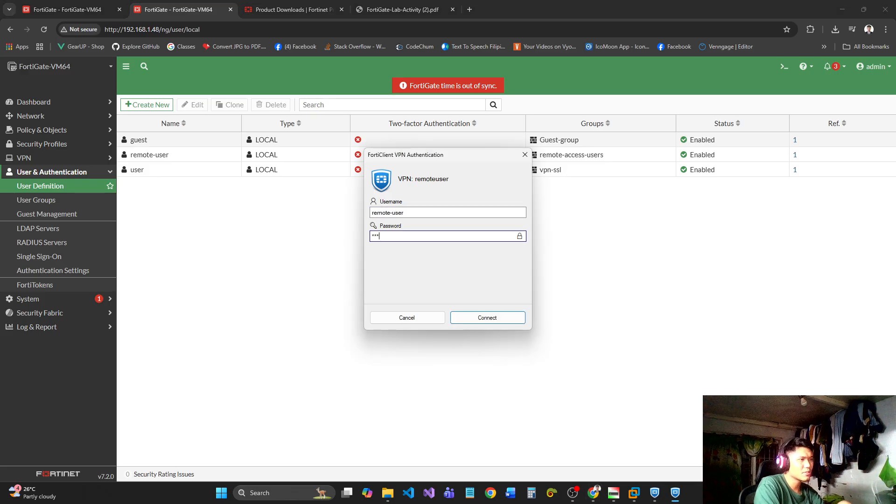
key(Return)
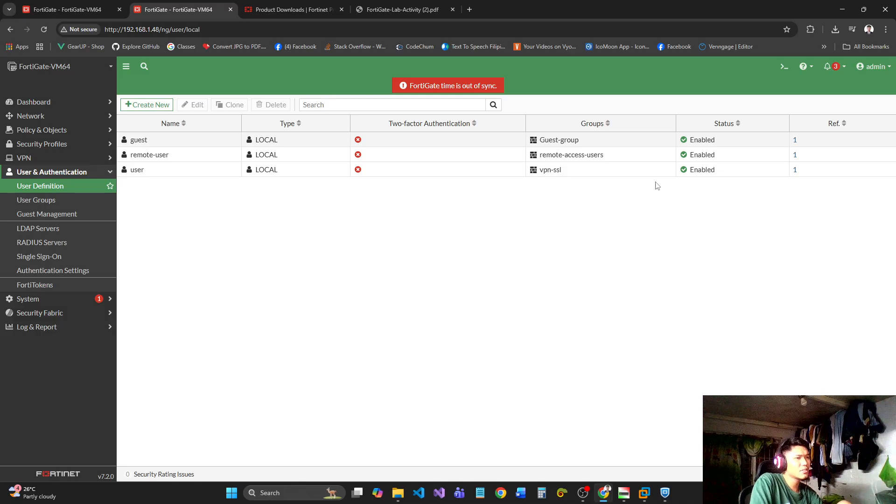
click(842, 9)
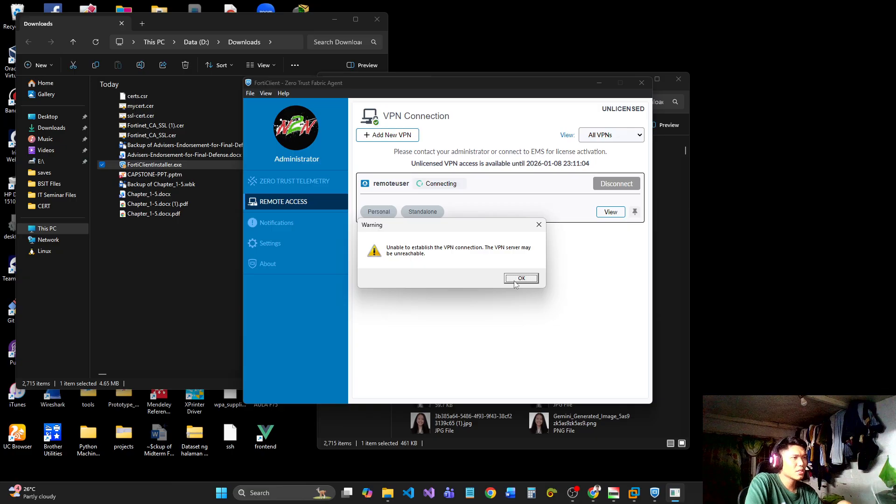
click(521, 278)
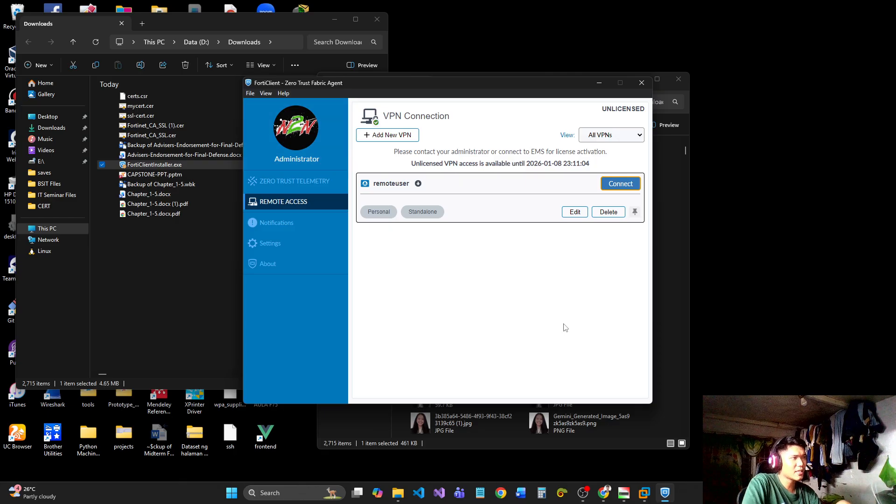
Close FortiClient and the front Downloads window, switch to the FortiGate web console in Chrome and copy its IP address.
click(642, 83)
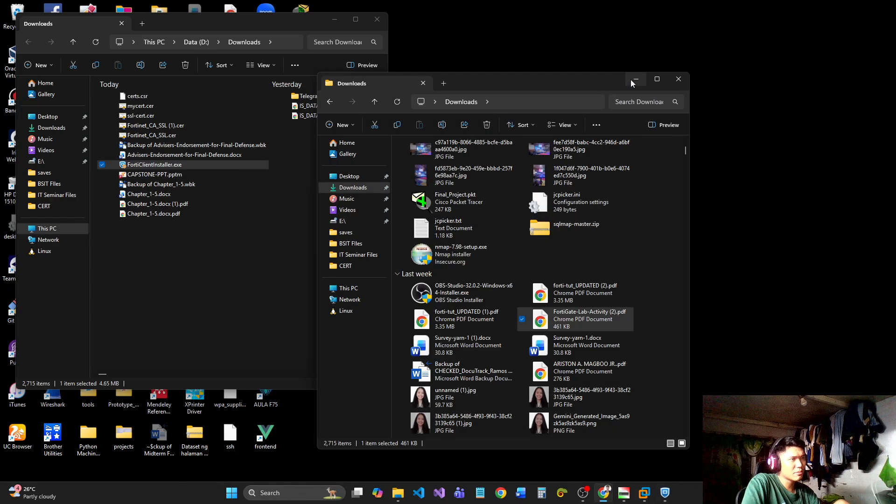
click(678, 79)
mouse_move(603, 496)
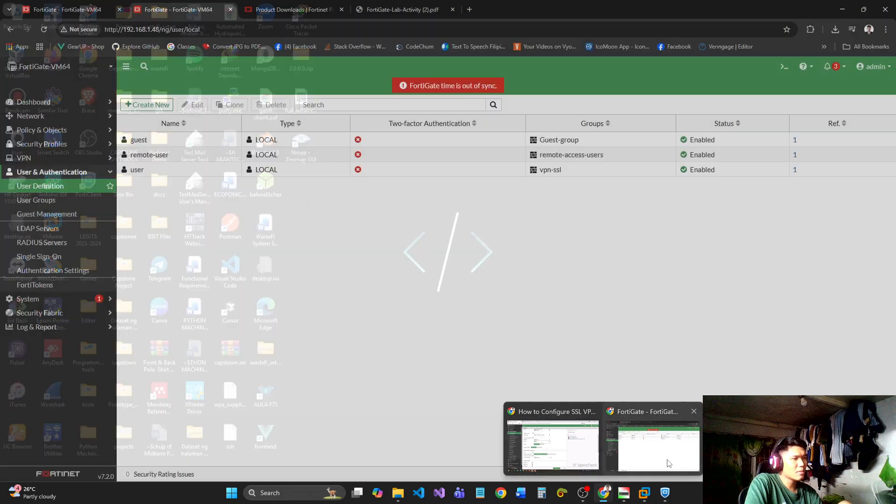
click(669, 464)
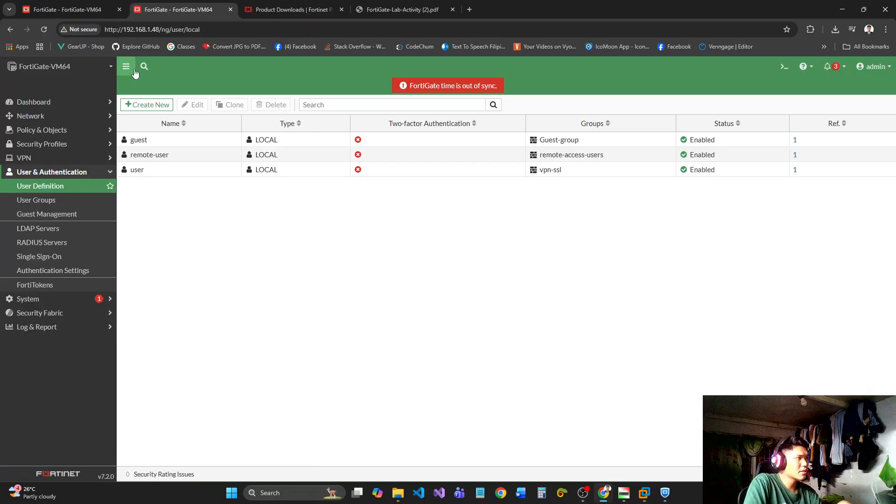
double_click(143, 26)
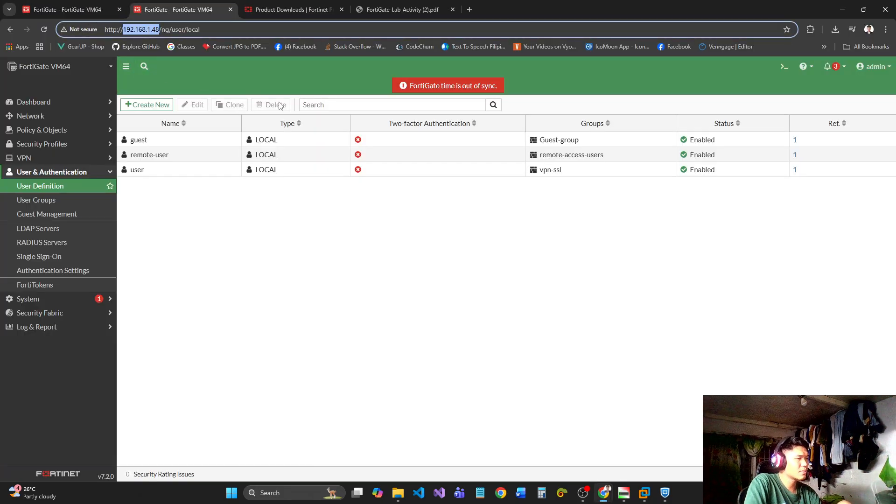
click(469, 10)
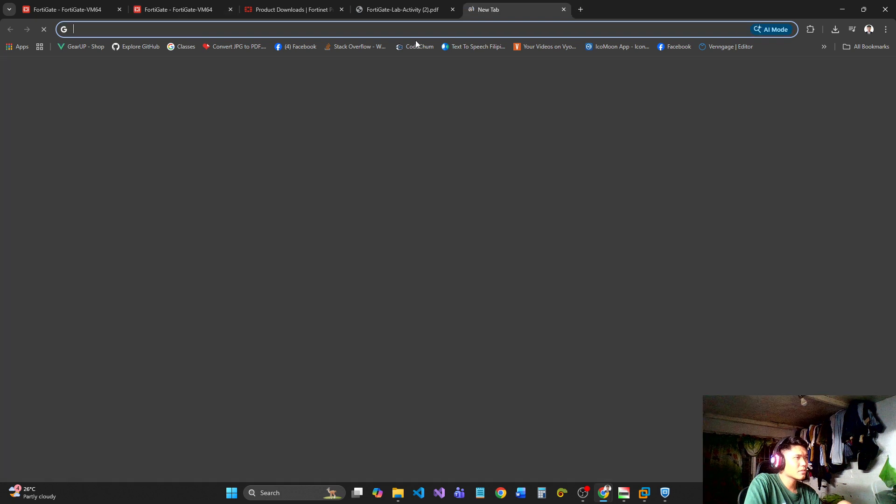
text(htt)
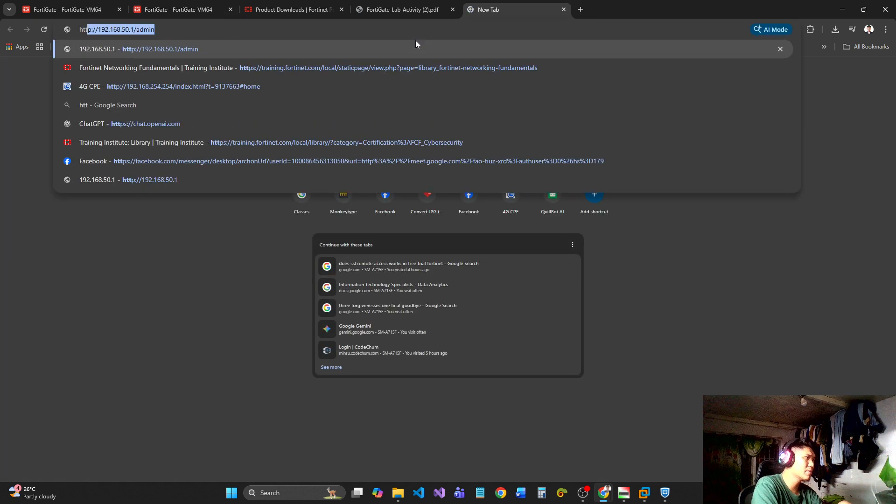
text(ps?)
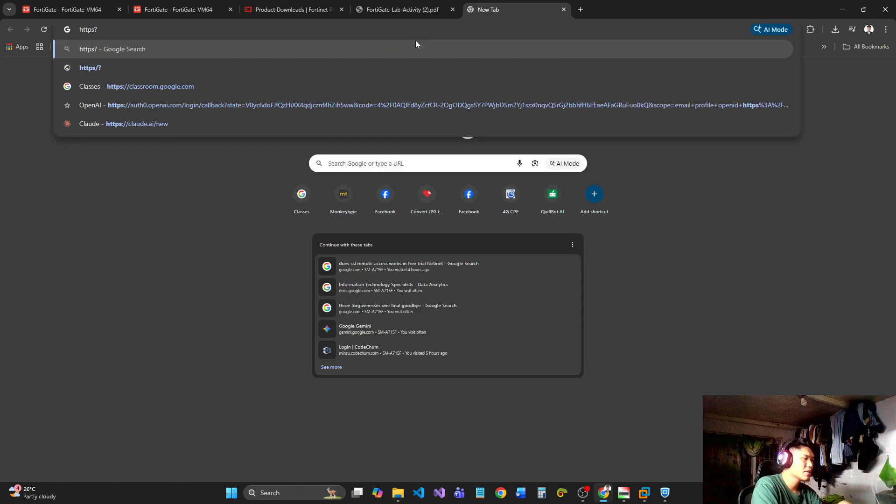
key(BackSpace)
text(:)
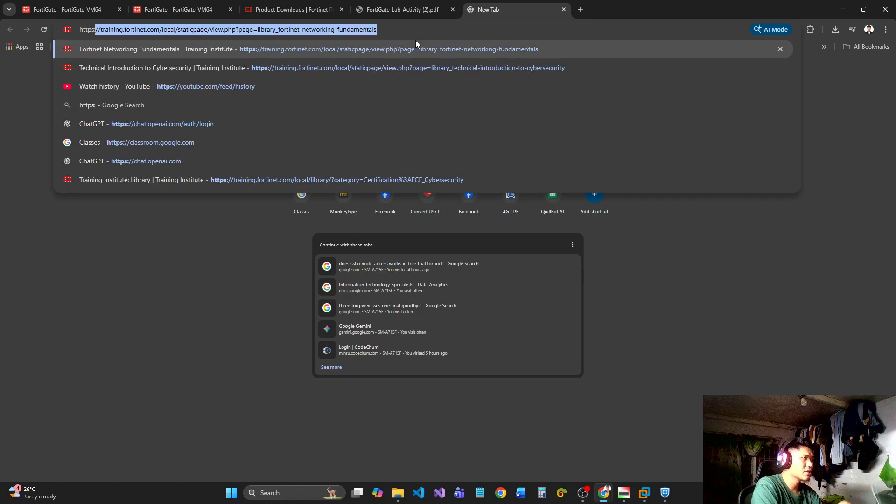
text(//)
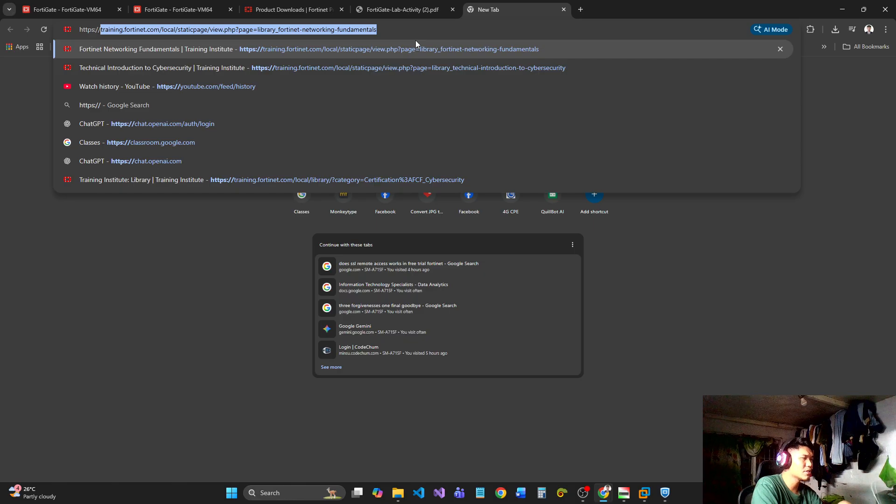
text(192.168.1.48:)
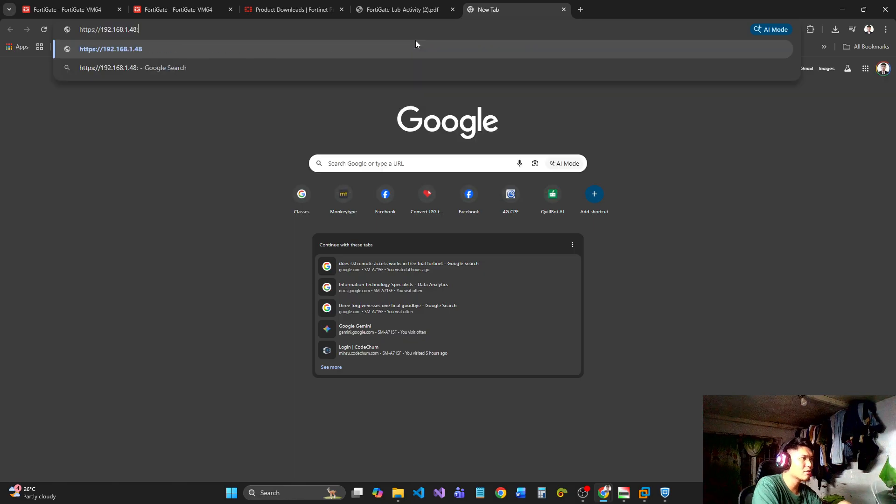
text(20)
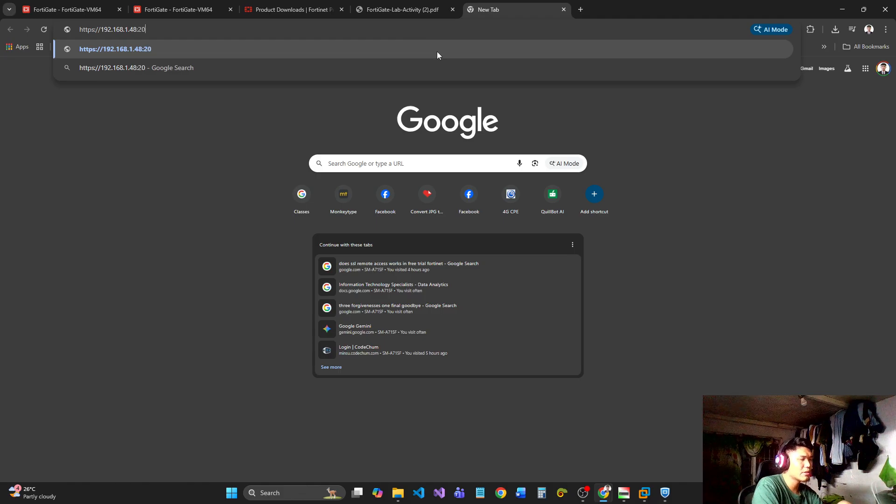
text(443)
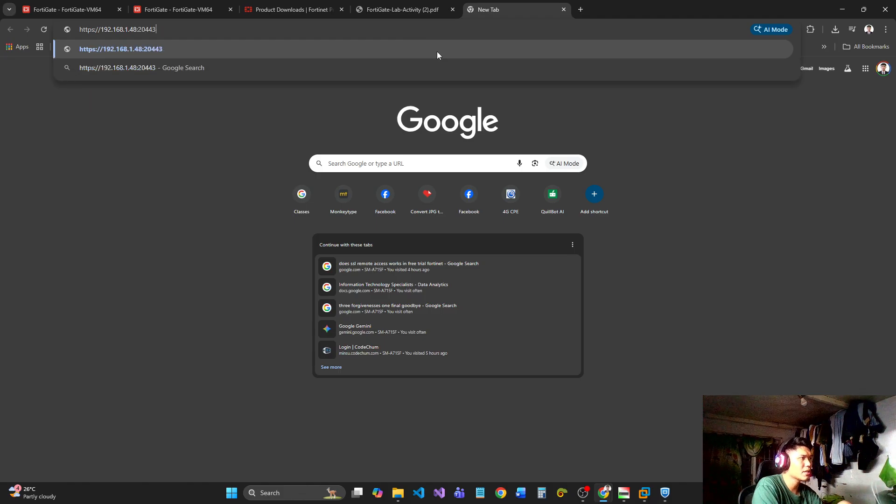
key(Return)
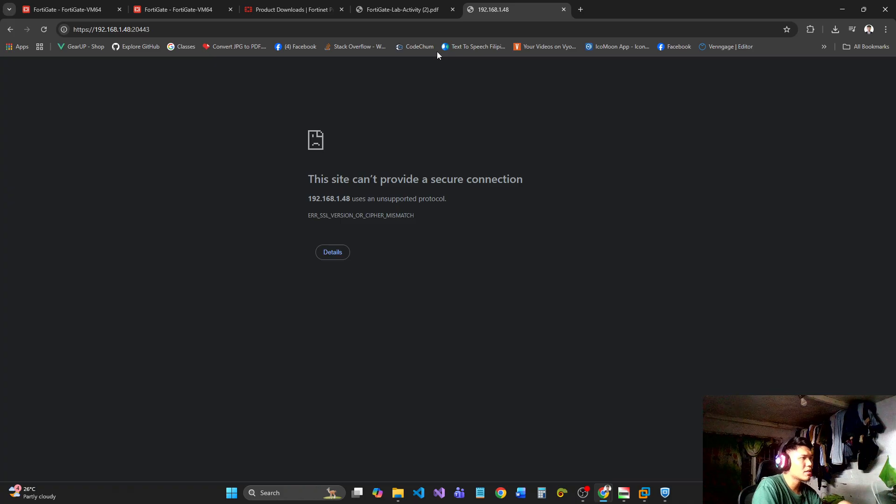
click(336, 253)
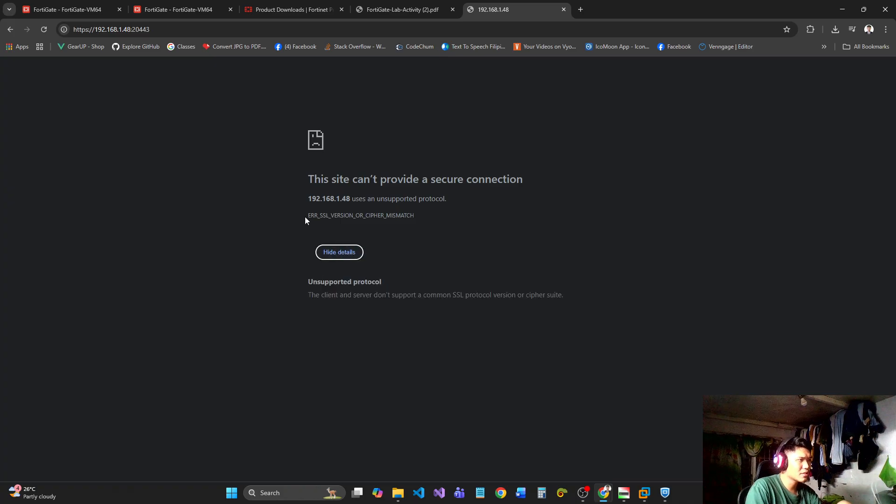
drag(308, 215, 566, 302)
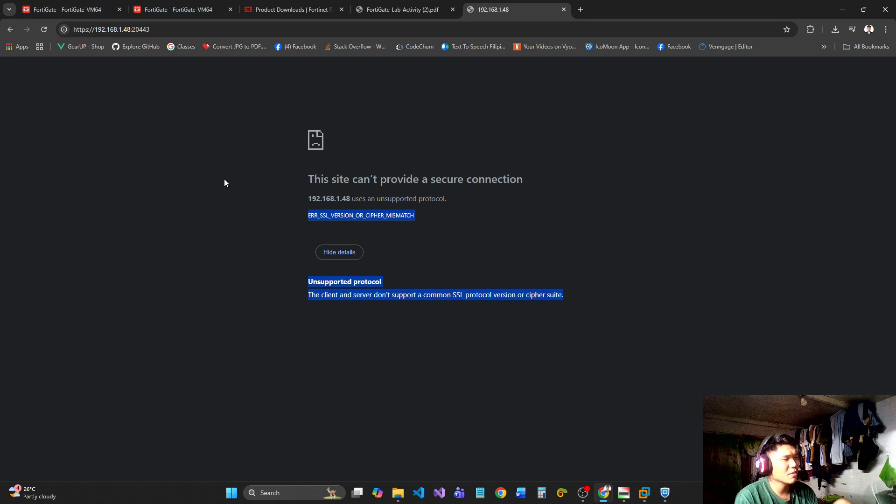
click(164, 27)
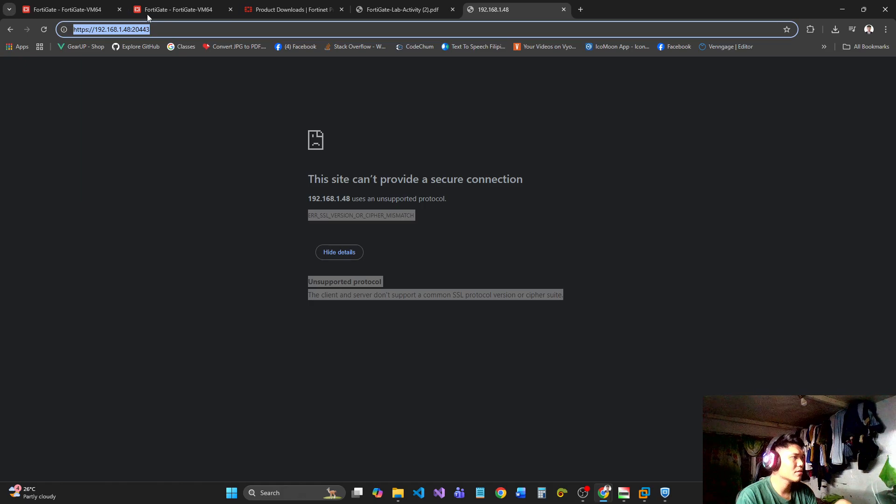
click(185, 30)
key(BackSpace)
key(BackSpace)
key(BackSpace)
key(BackSpace)
key(BackSpace)
key(BackSpace)
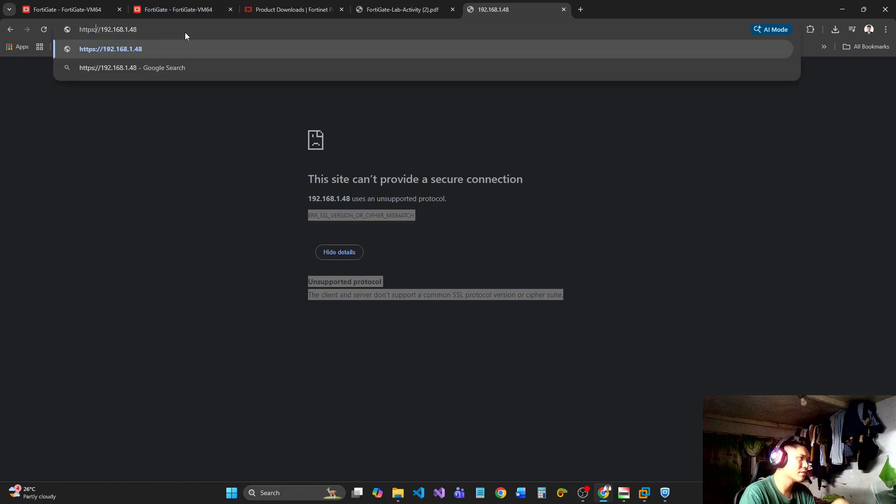
key(BackSpace)
key(Return)
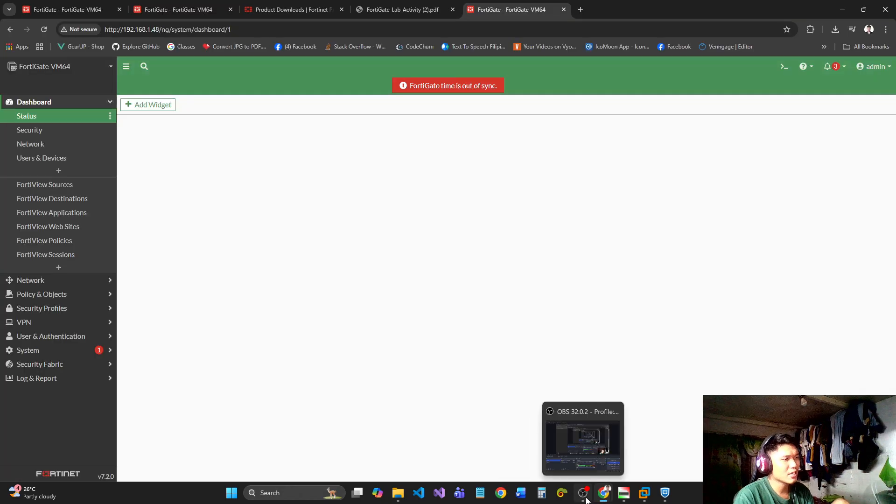
click(587, 500)
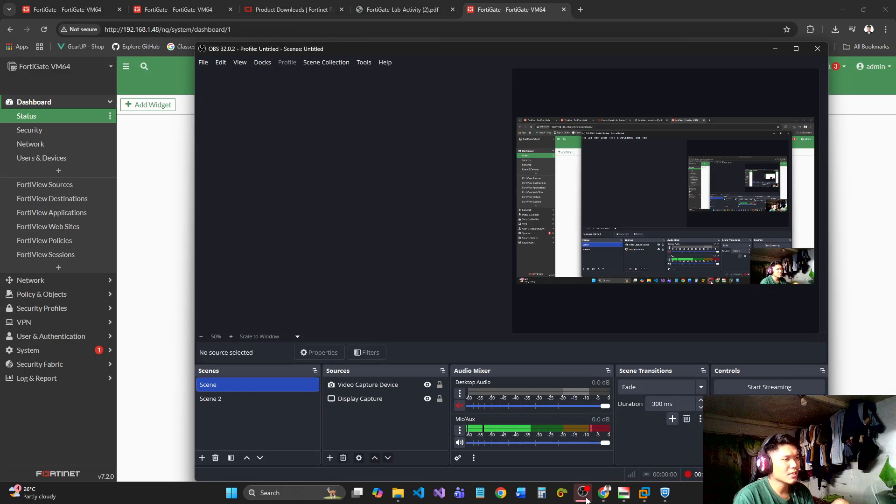